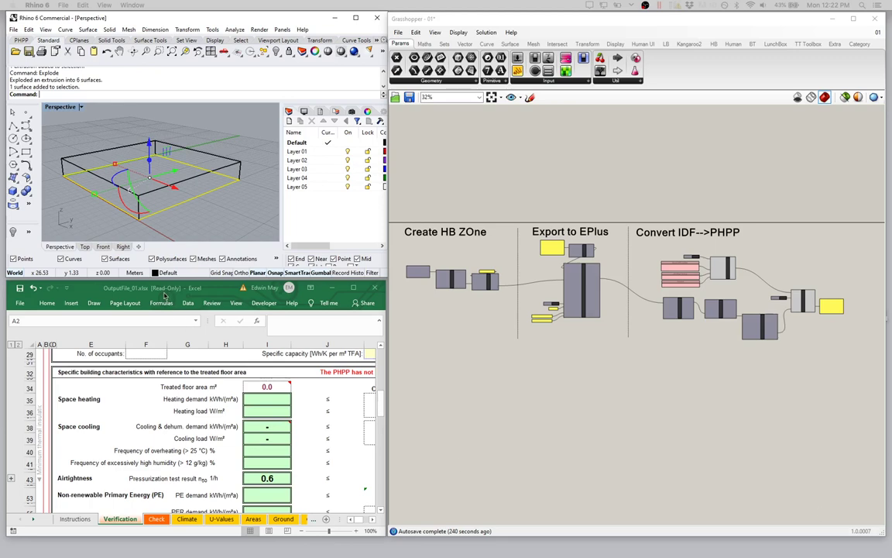
Clear the surface selection in the Rhino model and maximize the OutputFile_01.xlsx workbook in Excel to view the Verification results
{"action": "left_click", "coordinate": [164, 290]}
{"action": "left_click_drag", "start_coordinate": [164, 290], "coordinate": [185, 291]}
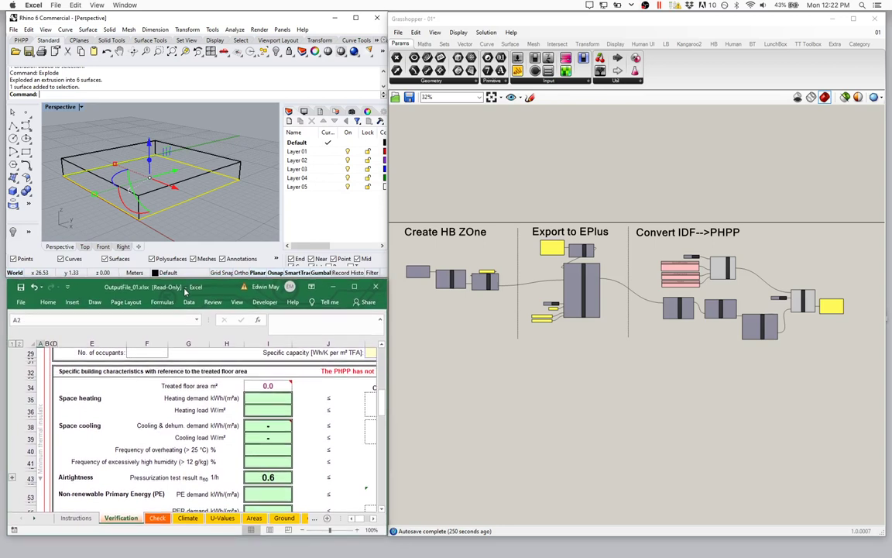
{"action": "left_click", "coordinate": [226, 209]}
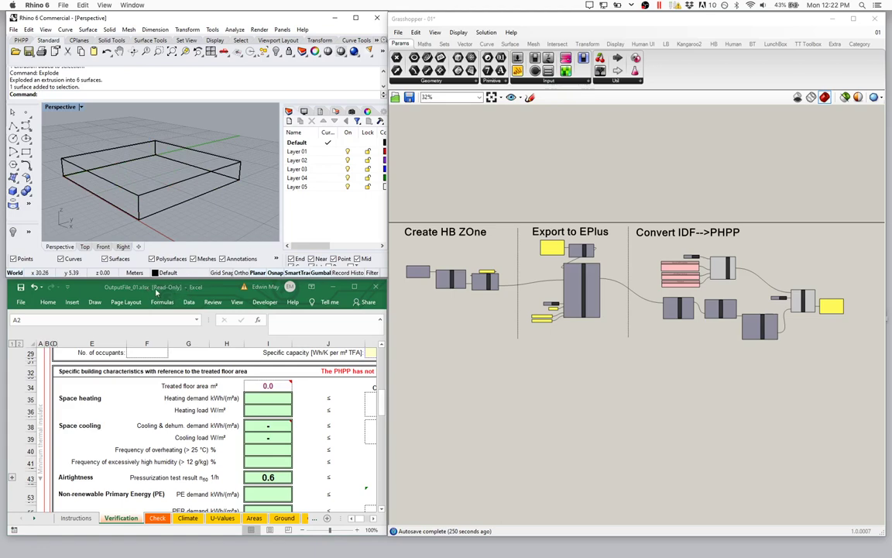
{"action": "double_click", "coordinate": [156, 288]}
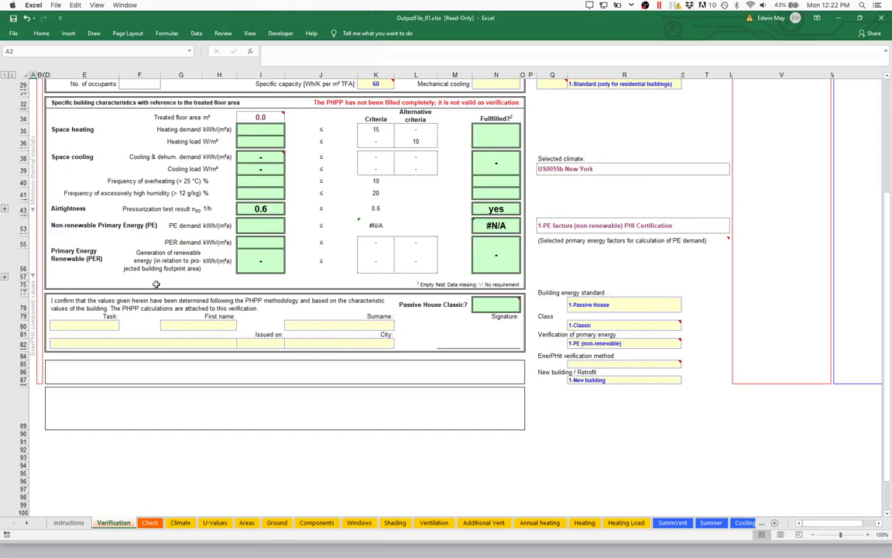
{"action": "scroll", "coordinate": [156, 284], "scroll_direction": "up", "scroll_amount": 5}
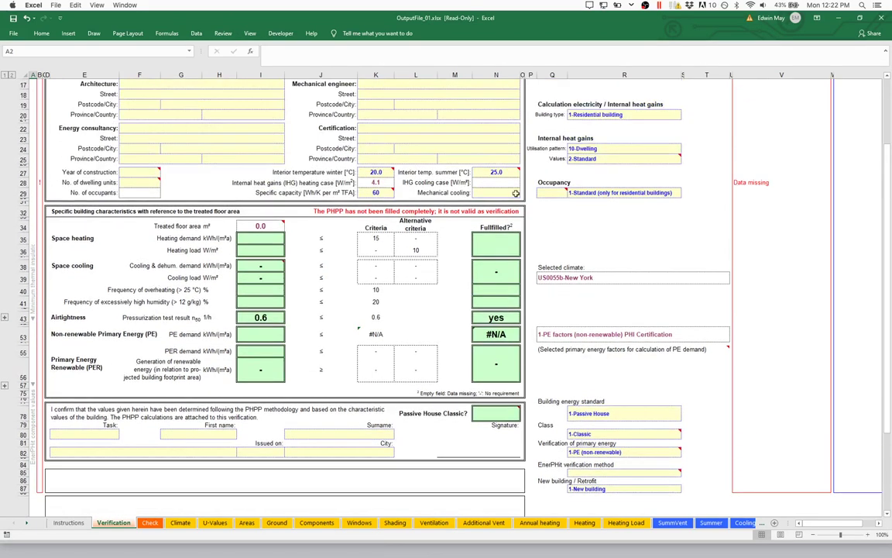
Review the exported surface rows on the Areas sheet, then the results block, heating and treated floor area fields on the Verification sheet
{"action": "left_click", "coordinate": [247, 523]}
{"action": "left_click_drag", "start_coordinate": [73, 200], "coordinate": [174, 250]}
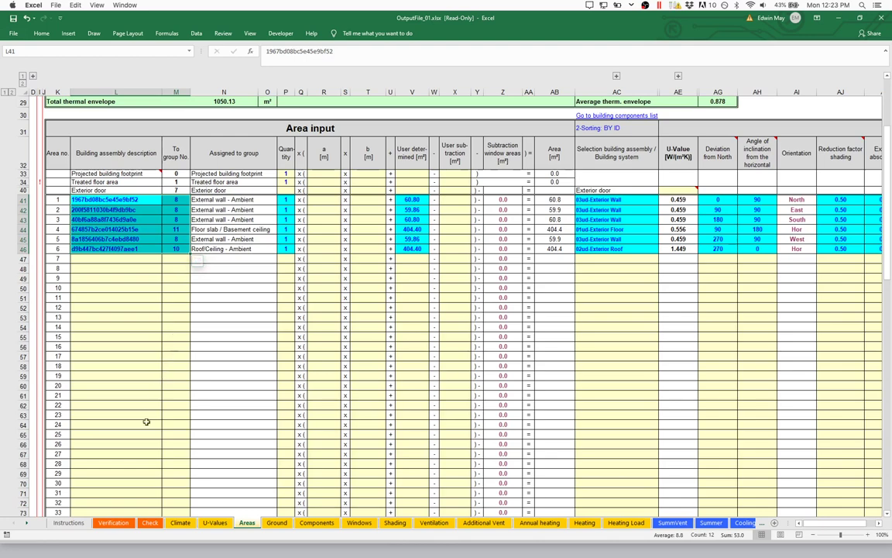
{"action": "left_click", "coordinate": [109, 524]}
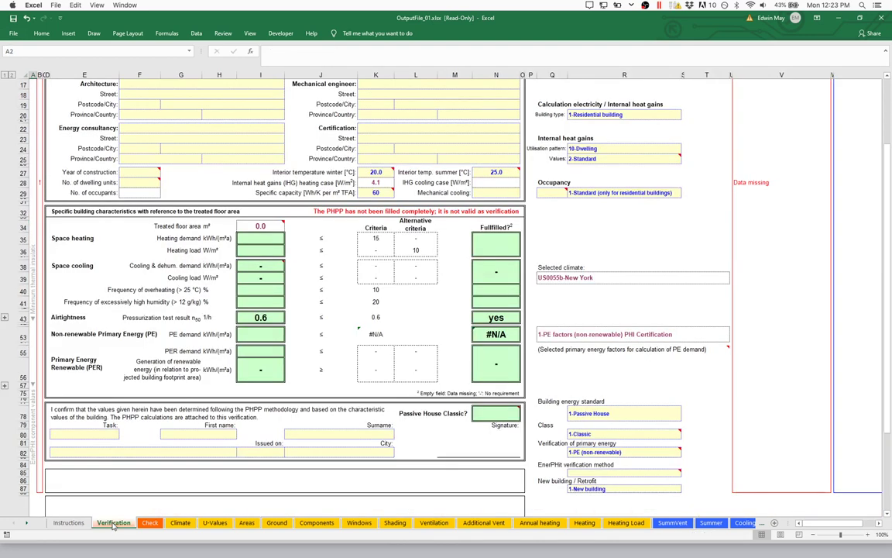
{"action": "left_click_drag", "start_coordinate": [204, 224], "coordinate": [290, 373]}
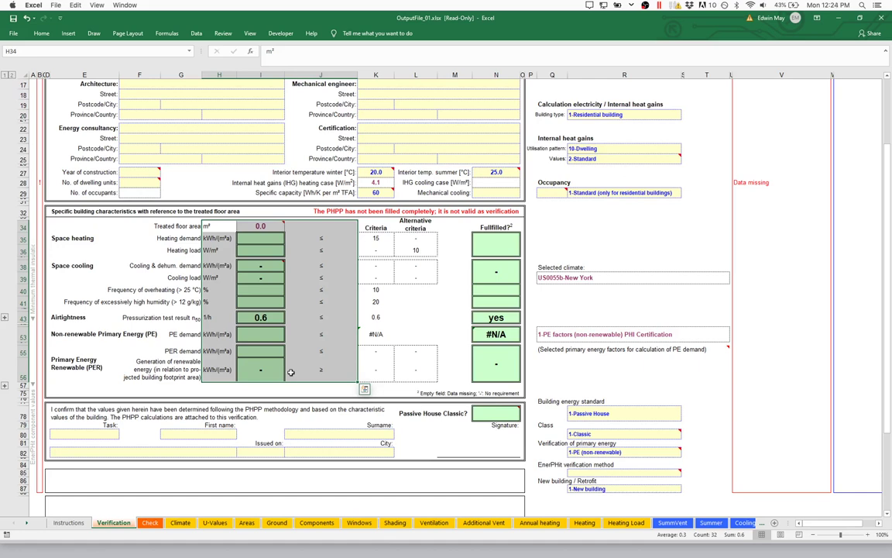
{"action": "left_click_drag", "start_coordinate": [161, 238], "coordinate": [238, 255]}
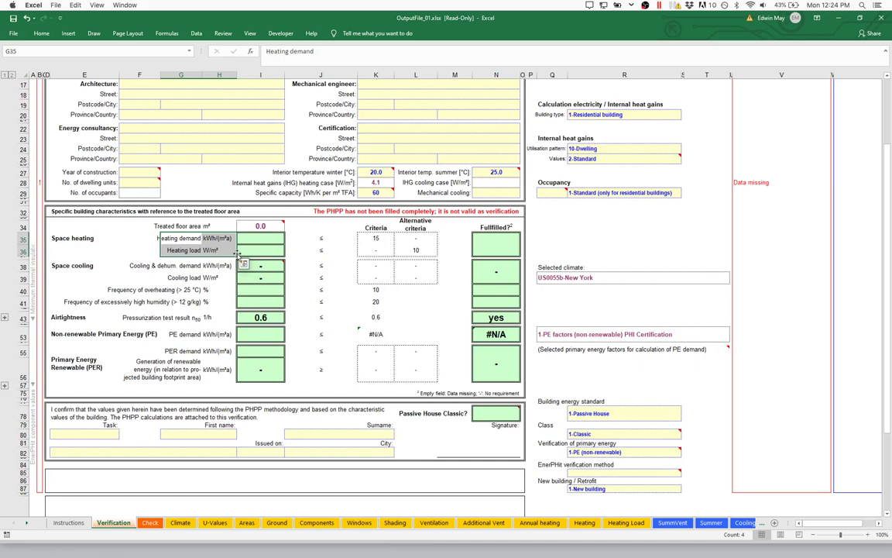
{"action": "left_click_drag", "start_coordinate": [221, 226], "coordinate": [268, 226]}
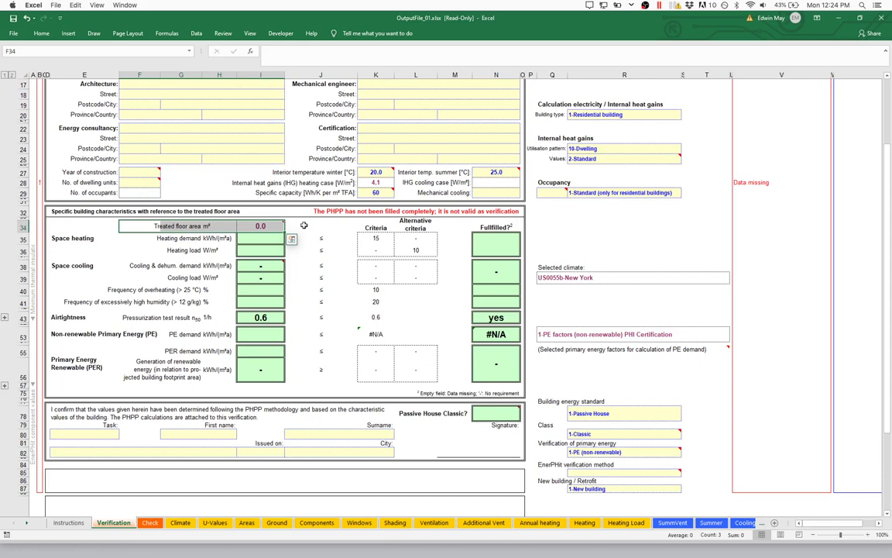
Examine the treated floor area row on the Areas sheet and its missing-data marker
{"action": "left_click", "coordinate": [246, 523]}
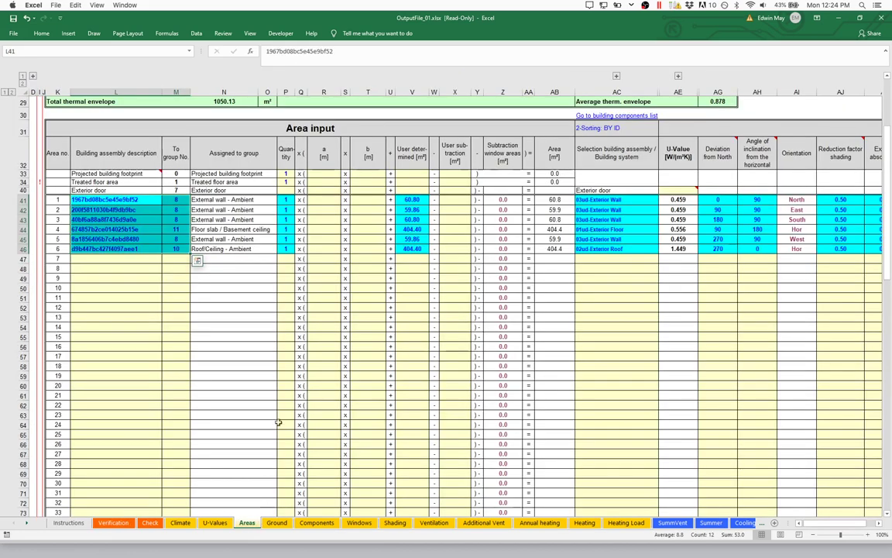
{"action": "left_click", "coordinate": [14, 182]}
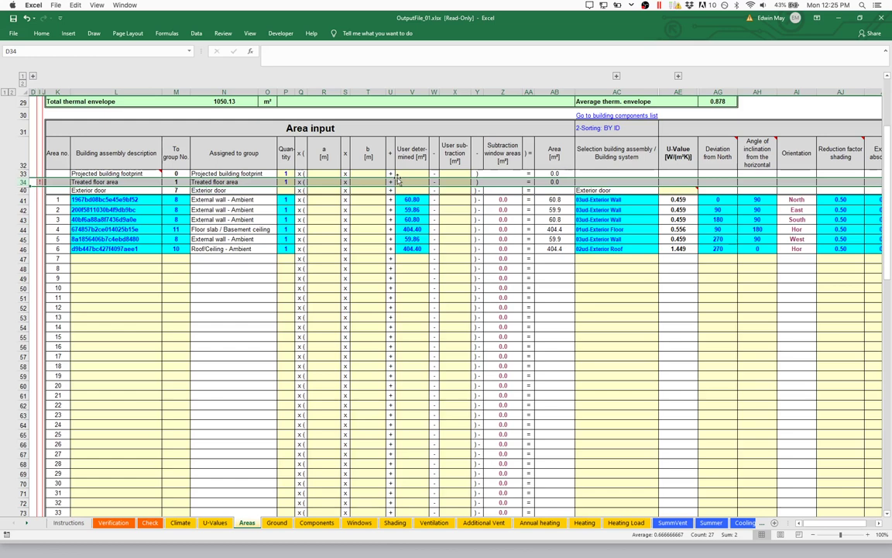
{"action": "left_click", "coordinate": [39, 182]}
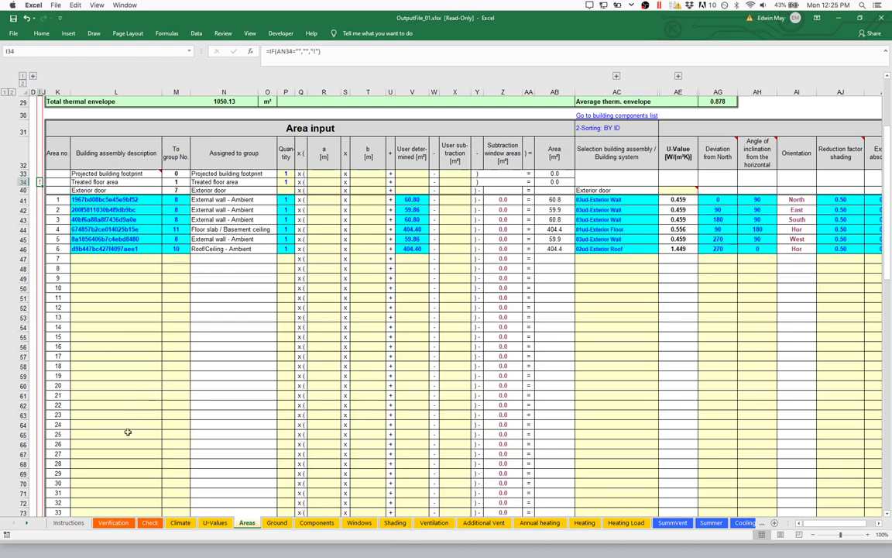
Inspect the missing-data marker of row 28 on the Verification sheet and select the number of dwelling units cell
{"action": "left_click", "coordinate": [113, 523]}
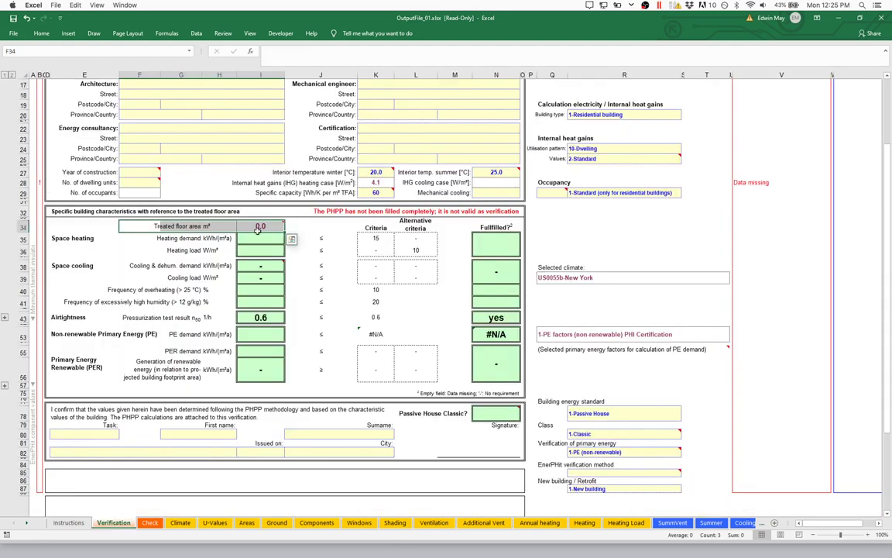
{"action": "mouse_move", "coordinate": [242, 229]}
{"action": "left_click", "coordinate": [39, 182]}
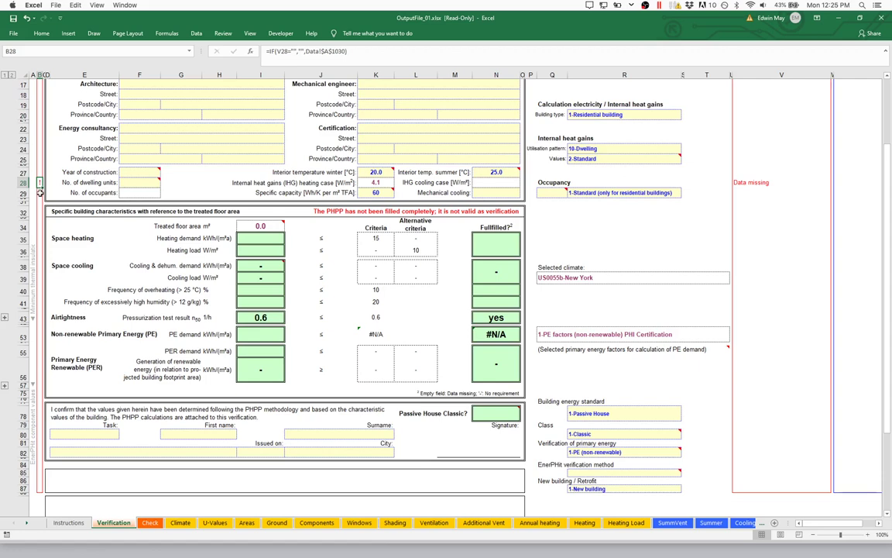
{"action": "left_click", "coordinate": [17, 182]}
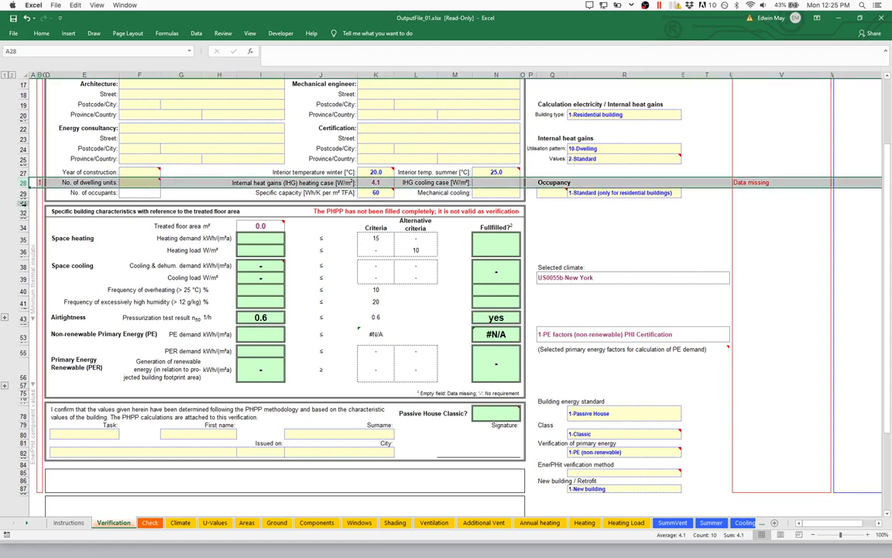
{"action": "left_click", "coordinate": [144, 183]}
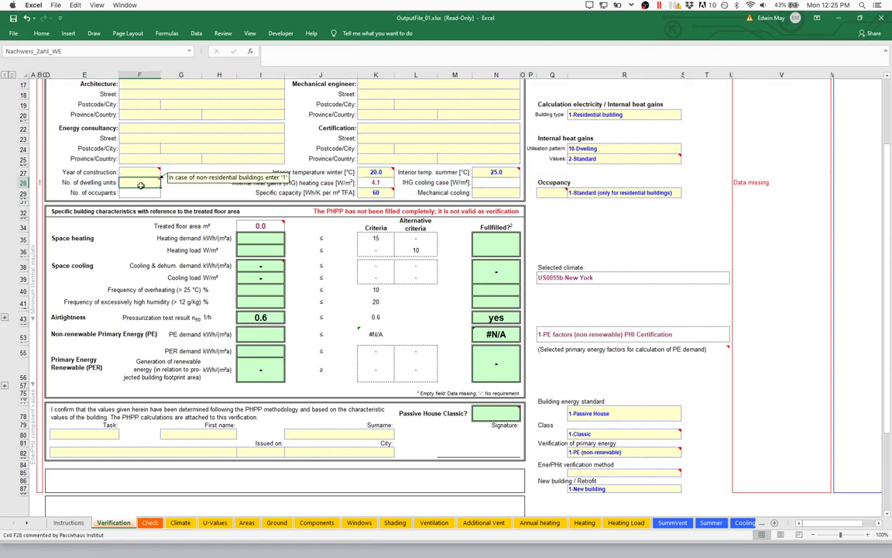
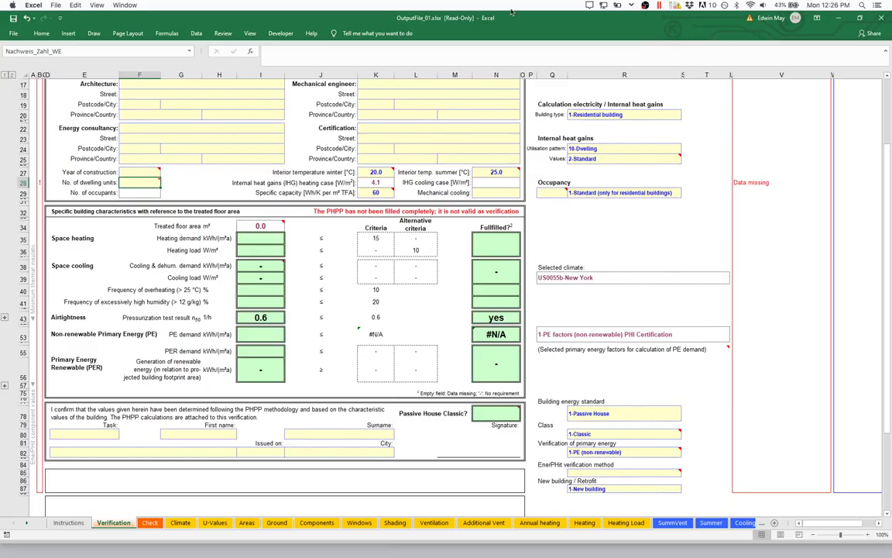
Restore the workbook to its smaller window and highlight the treated floor area row on the Verification sheet
{"action": "key", "text": "super+Down"}
{"action": "mouse_move", "coordinate": [164, 452]}
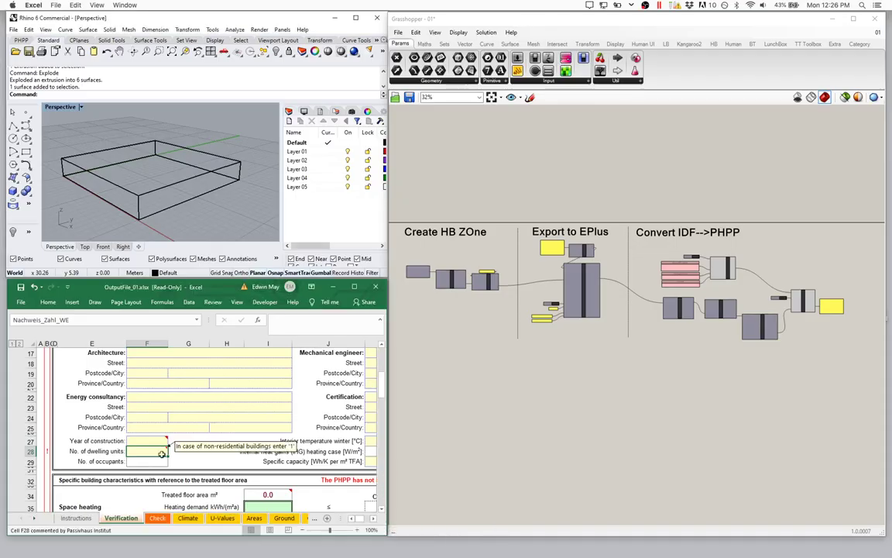
{"action": "scroll", "coordinate": [162, 449], "scroll_direction": "down", "scroll_amount": 5}
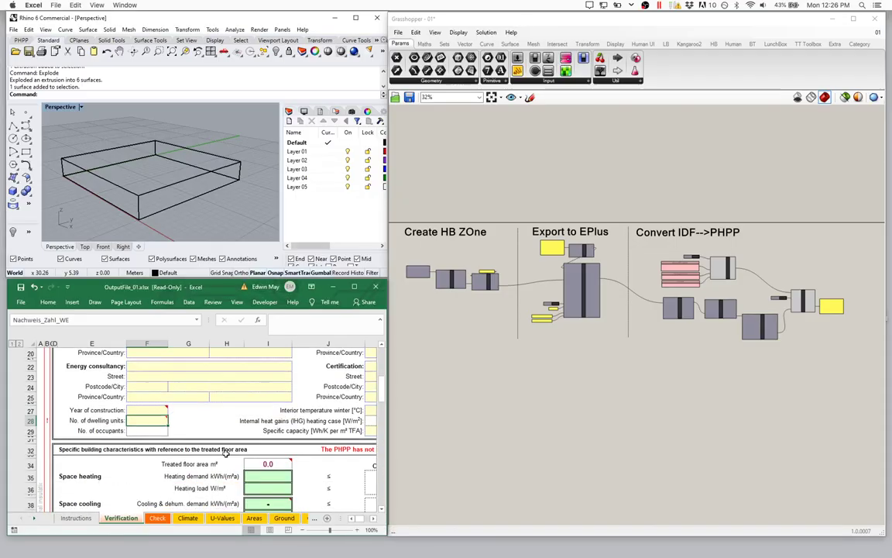
{"action": "left_click_drag", "start_coordinate": [154, 443], "coordinate": [264, 441]}
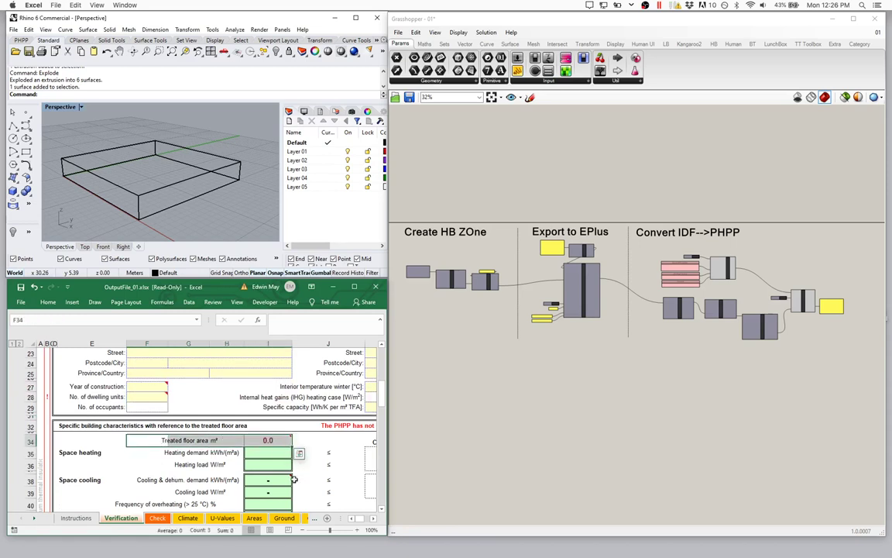
Show the Areas sheet in a wider, shifted window and select the user-determined area cell of the treated floor area row
{"action": "key", "text": "ctrl+bracketleft"}
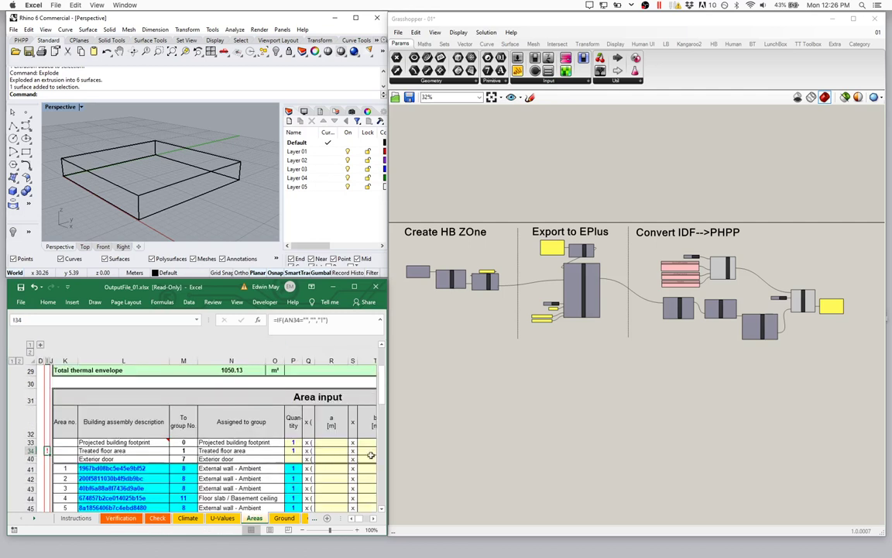
{"action": "left_click_drag", "start_coordinate": [386, 455], "coordinate": [493, 455]}
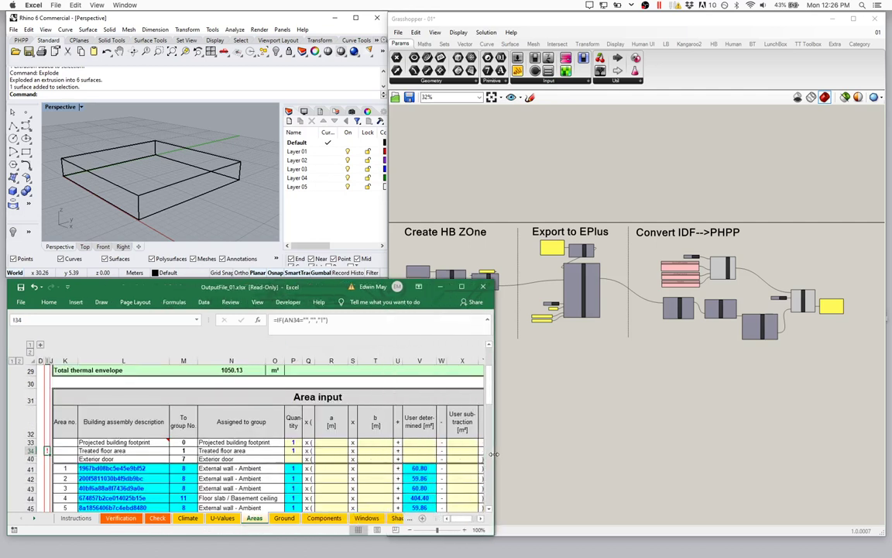
{"action": "left_click", "coordinate": [419, 451]}
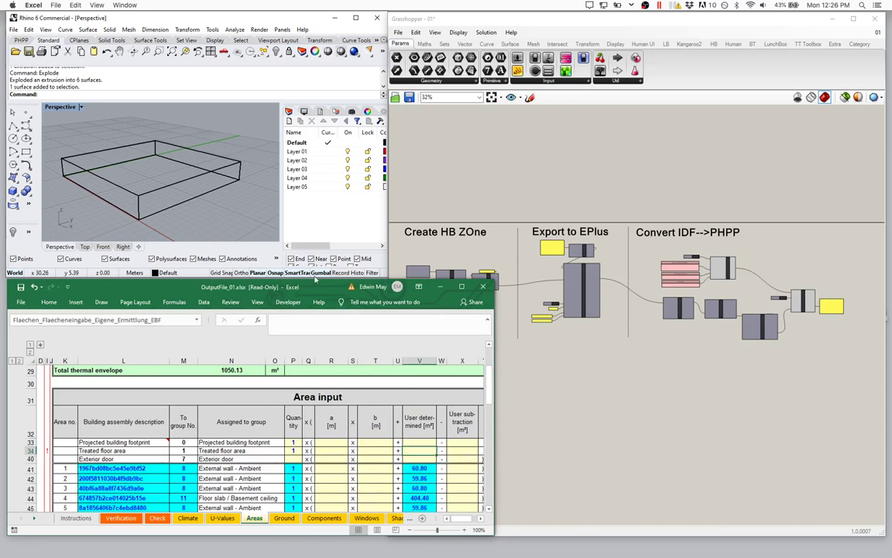
{"action": "left_click_drag", "start_coordinate": [315, 279], "coordinate": [240, 291]}
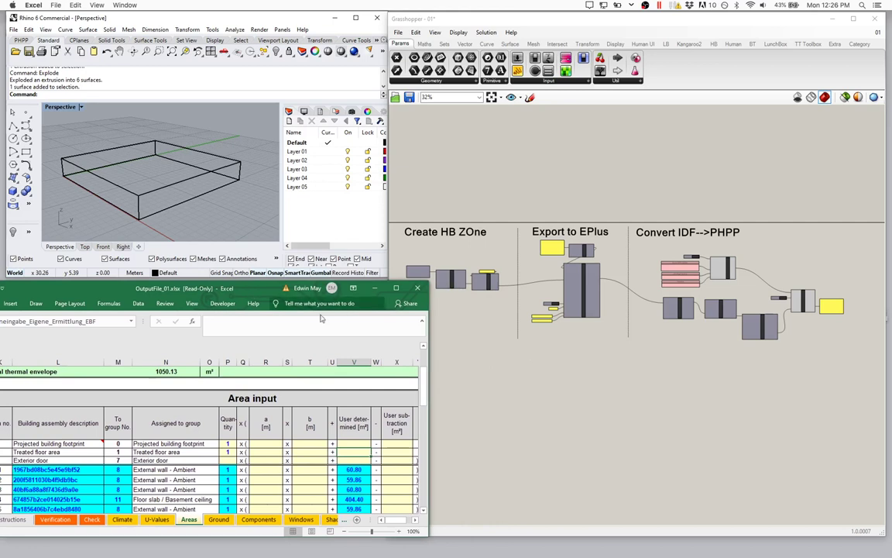
Switch to Rhino and select the floor surface of the box model
{"action": "left_click", "coordinate": [568, 380]}
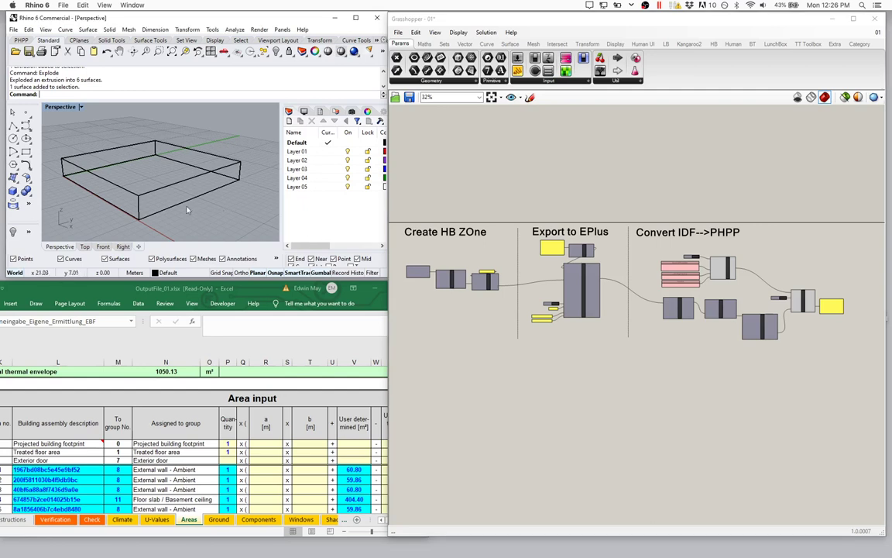
{"action": "left_click", "coordinate": [160, 185]}
{"action": "left_click", "coordinate": [411, 229]}
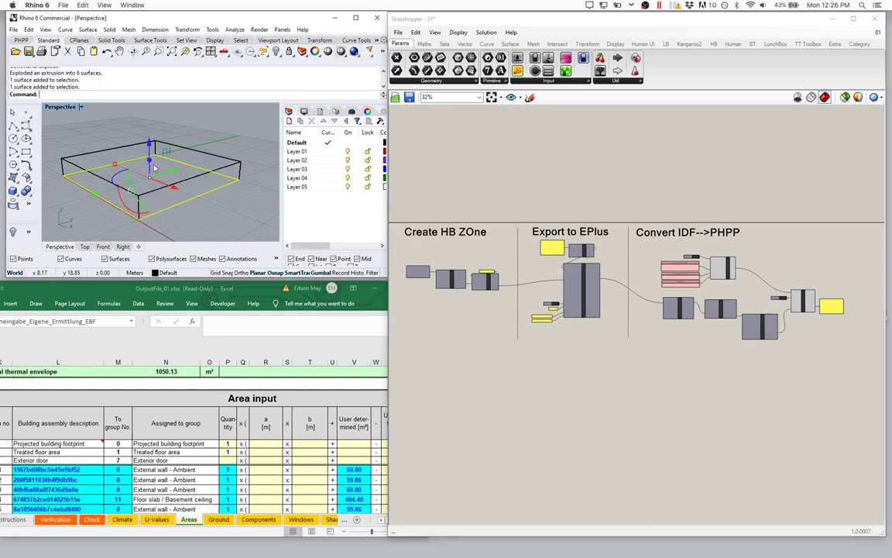
{"action": "right_click_drag", "start_coordinate": [209, 186], "coordinate": [186, 200]}
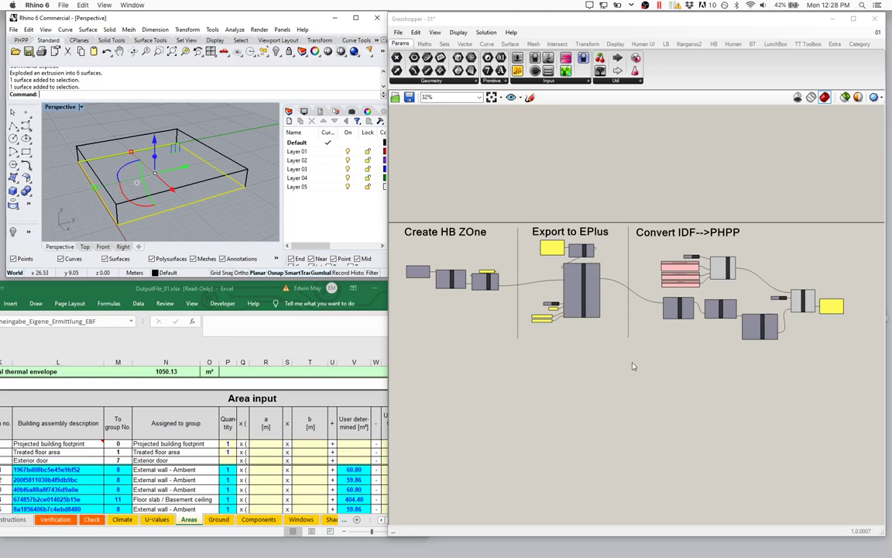
Examine the IDF-to-PHPP conversion components on the Grasshopper canvas, especially the inputs of Create Excel Obj - Geom and WriteExcelWorkbook
{"action": "right_click_drag", "start_coordinate": [511, 277], "coordinate": [530, 282]}
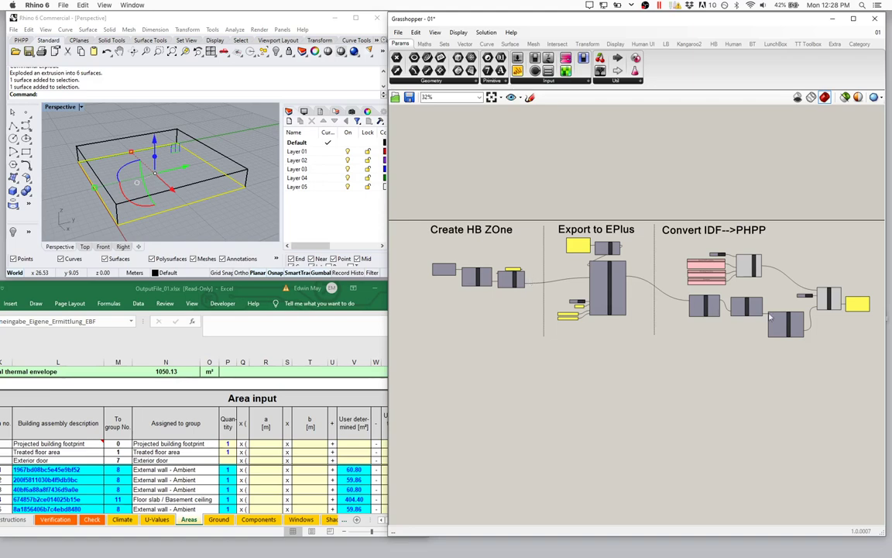
{"action": "scroll", "coordinate": [824, 321], "scroll_direction": "up", "scroll_amount": 5}
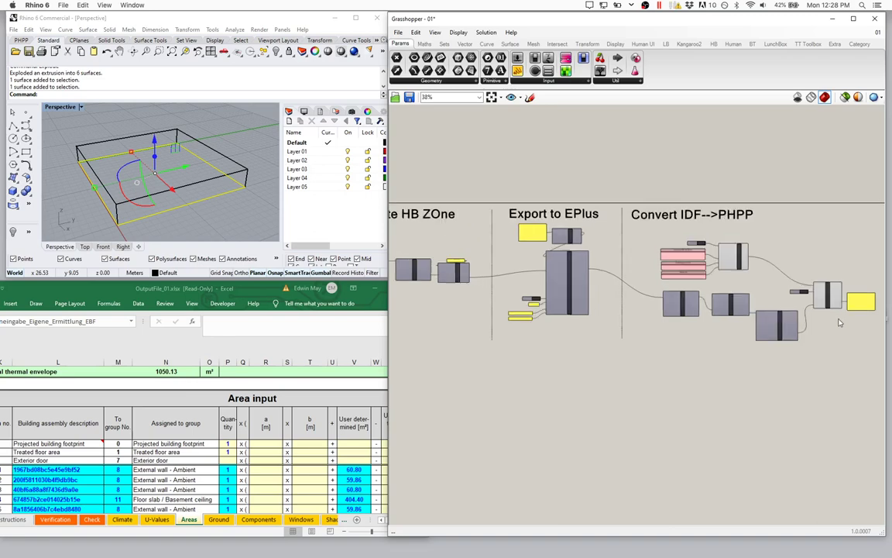
{"action": "scroll", "coordinate": [809, 321], "scroll_direction": "up", "scroll_amount": 5}
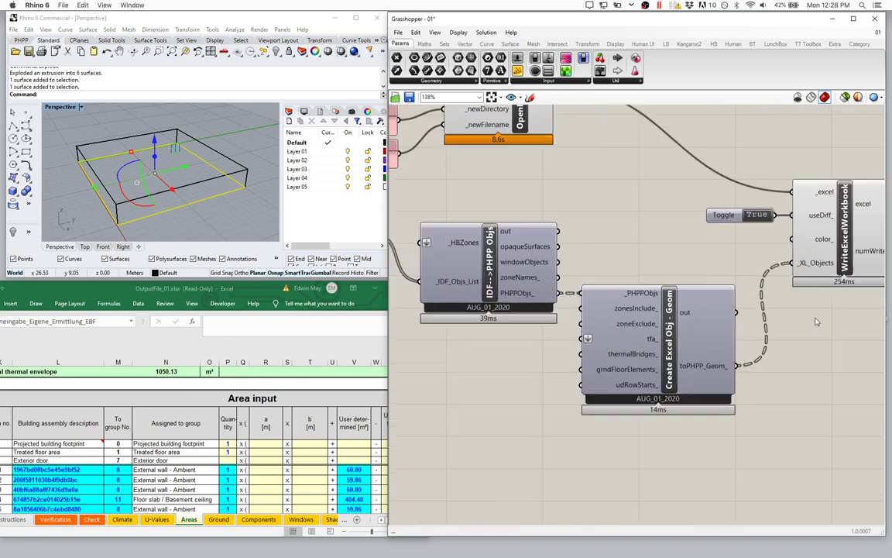
{"action": "right_click_drag", "start_coordinate": [741, 335], "coordinate": [691, 357]}
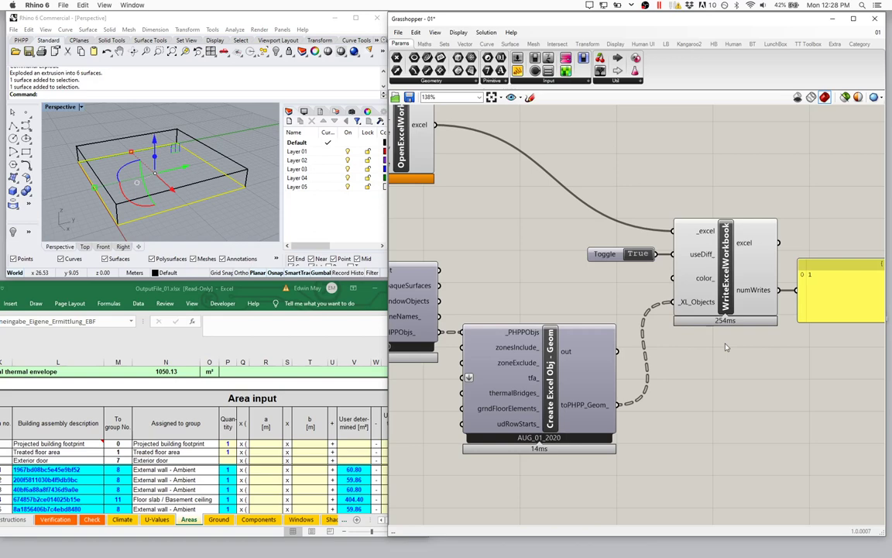
{"action": "right_click_drag", "start_coordinate": [586, 316], "coordinate": [717, 309]}
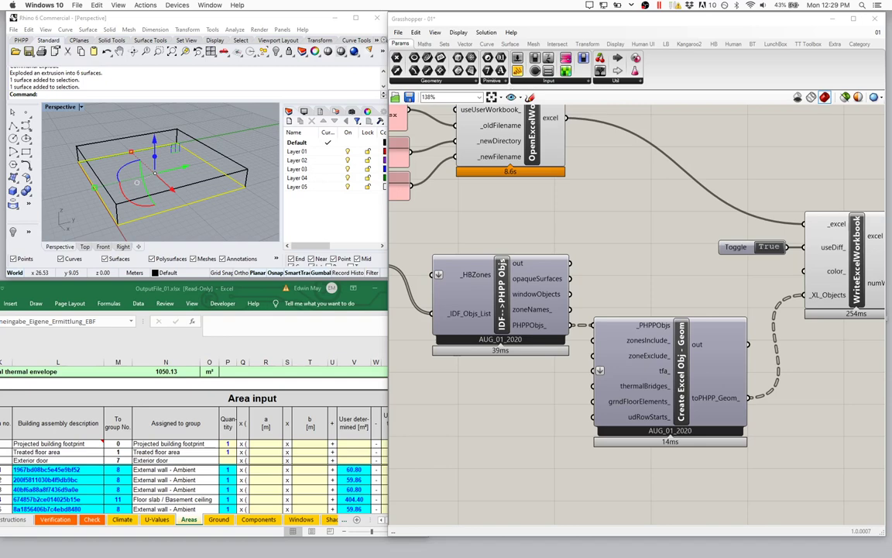
Open a file browser window at C:\IDF2PH_Example\EPlus\OpenStudio\EPlus\ModelToIdf and select in.idf
{"action": "key", "text": "super+e"}
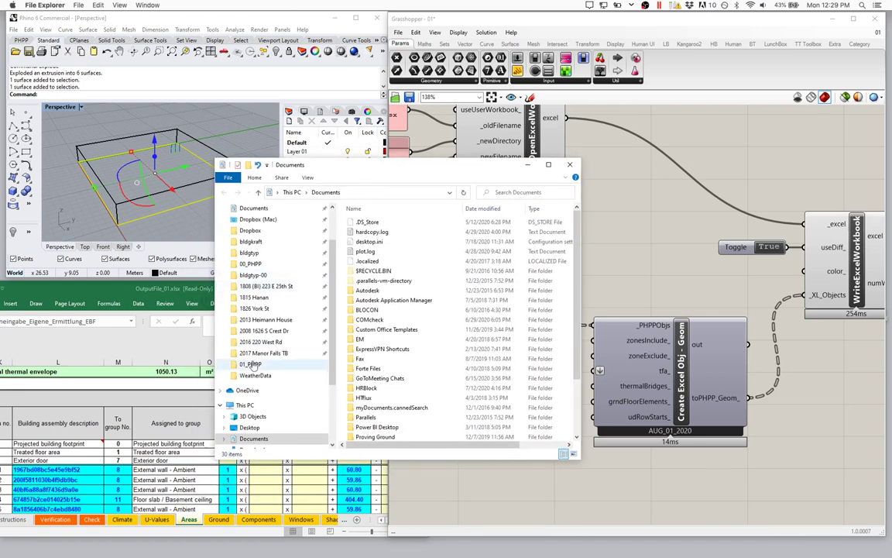
{"action": "left_click", "coordinate": [255, 220]}
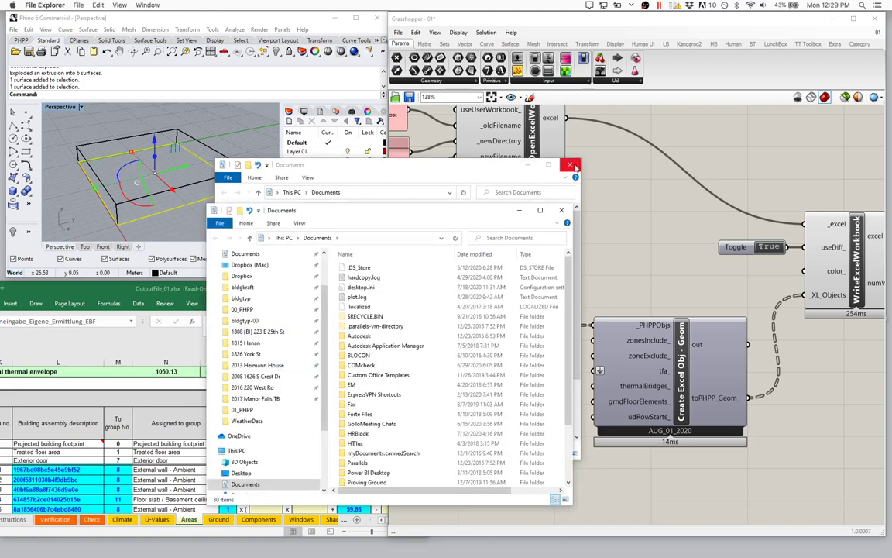
{"action": "scroll", "coordinate": [273, 423], "scroll_direction": "down", "scroll_amount": 1}
{"action": "scroll", "coordinate": [248, 465], "scroll_direction": "up", "scroll_amount": 3}
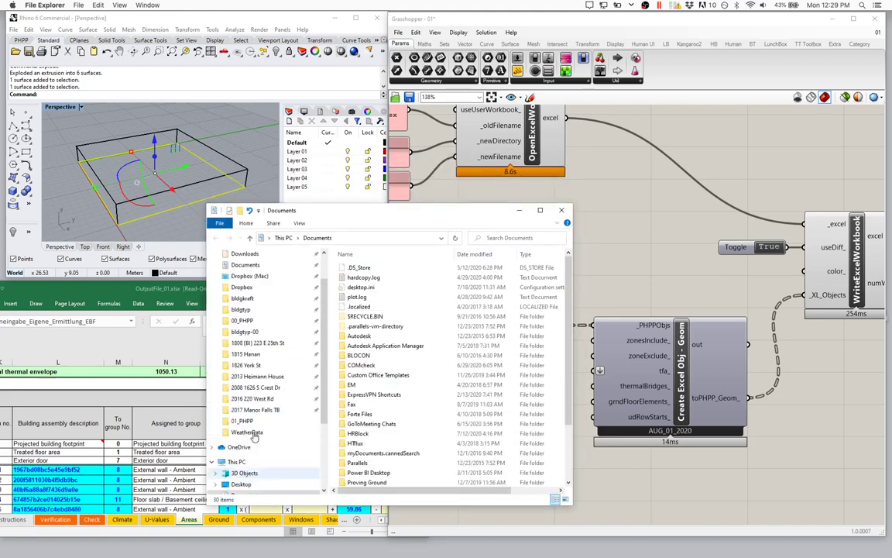
{"action": "left_click", "coordinate": [248, 272]}
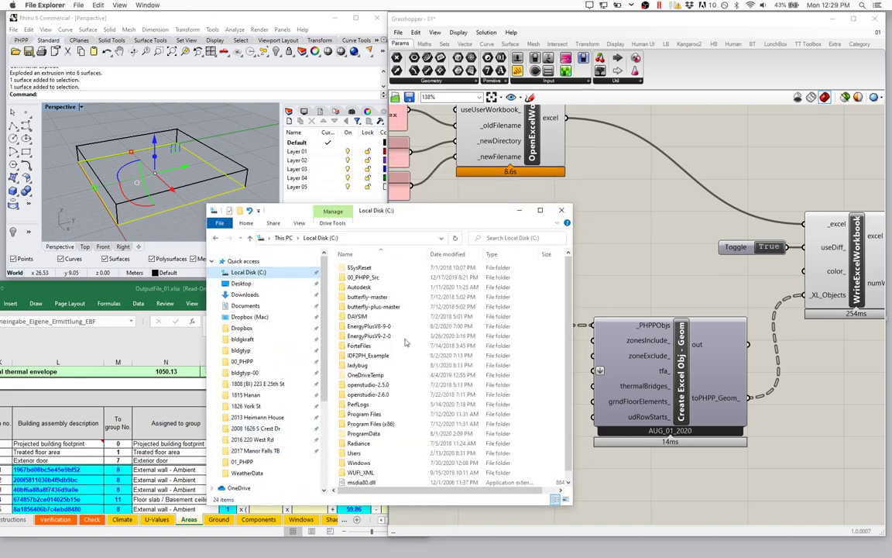
{"action": "left_click", "coordinate": [364, 357]}
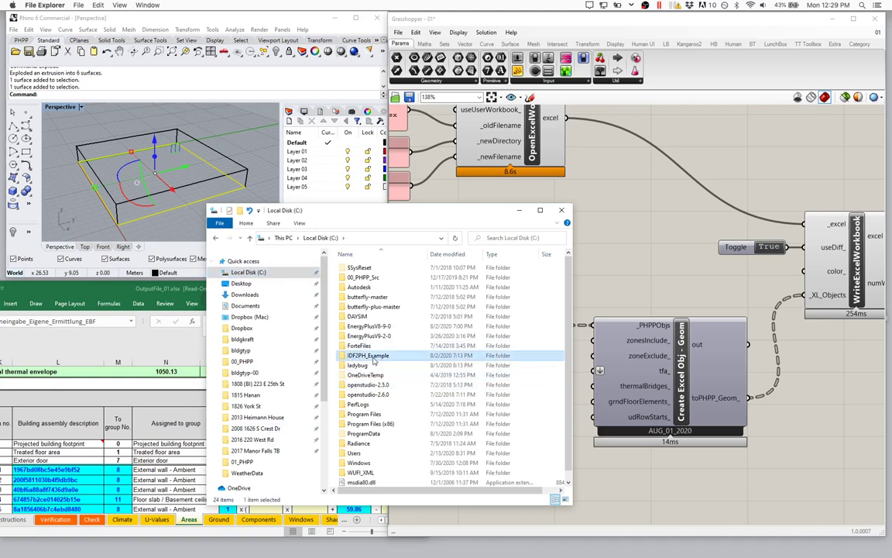
{"action": "double_click", "coordinate": [368, 357]}
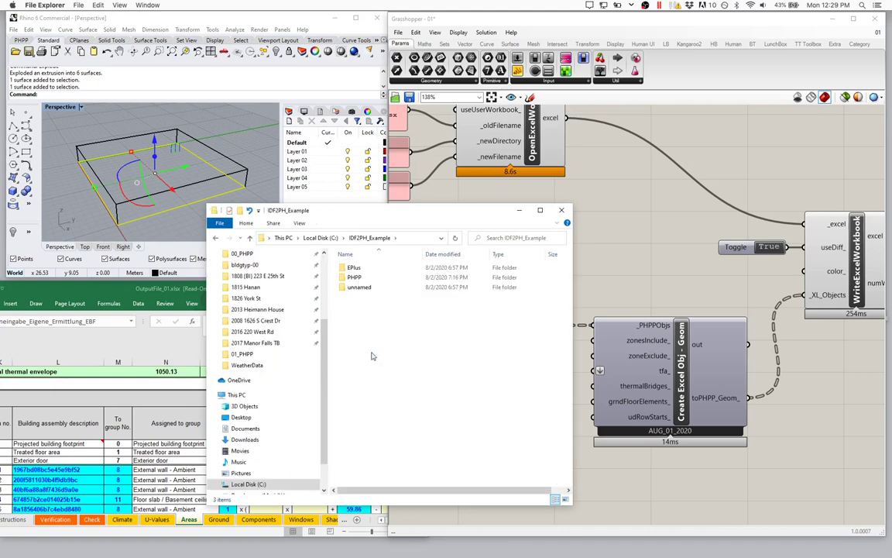
{"action": "double_click", "coordinate": [354, 269]}
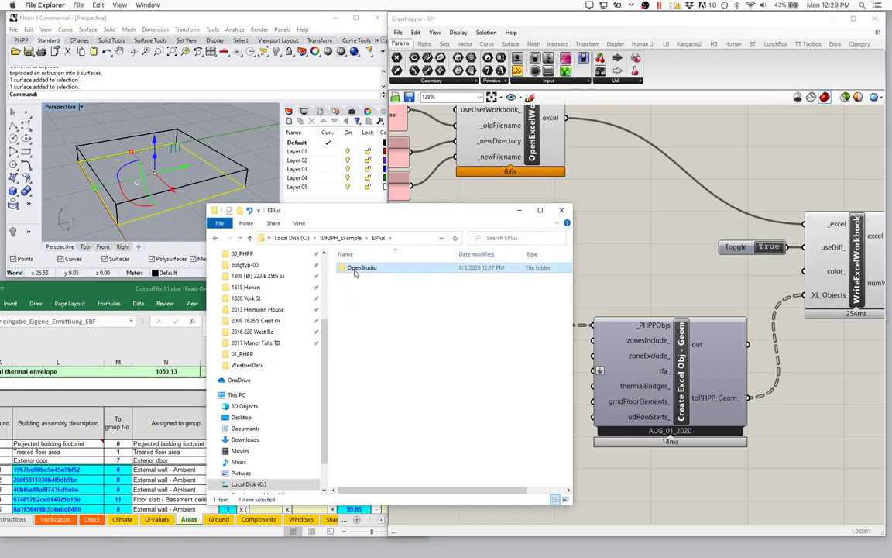
{"action": "double_click", "coordinate": [355, 269]}
{"action": "double_click", "coordinate": [354, 268]}
{"action": "double_click", "coordinate": [354, 268]}
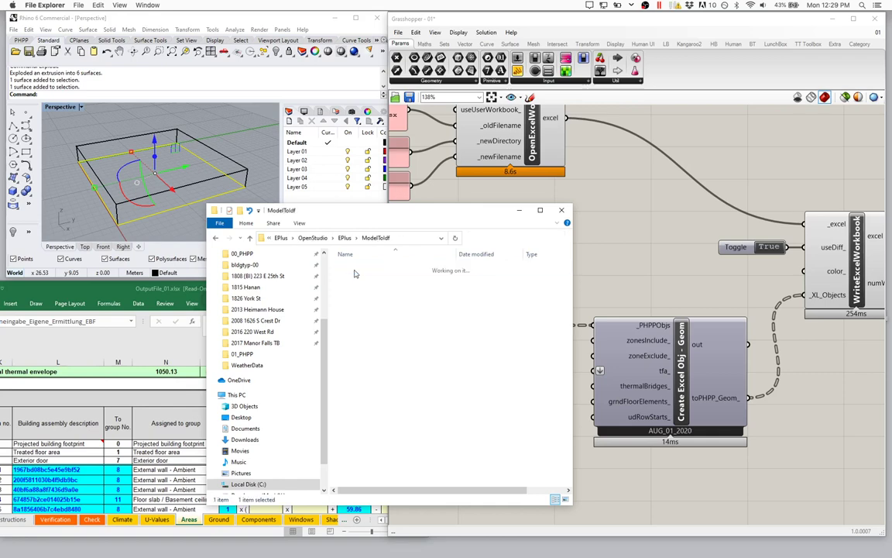
{"action": "left_click", "coordinate": [353, 269]}
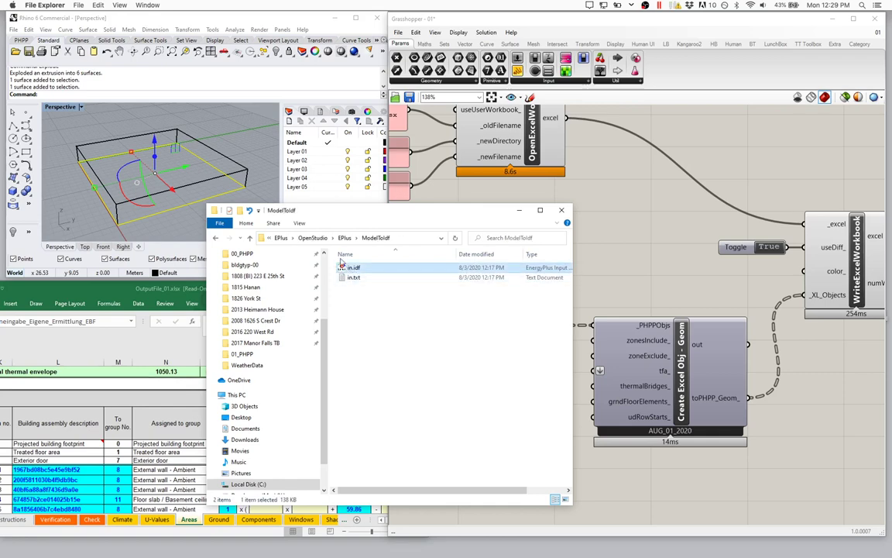
Open in.idf with EP-Launch and load it into the IDF Editor
{"action": "right_click", "coordinate": [353, 269]}
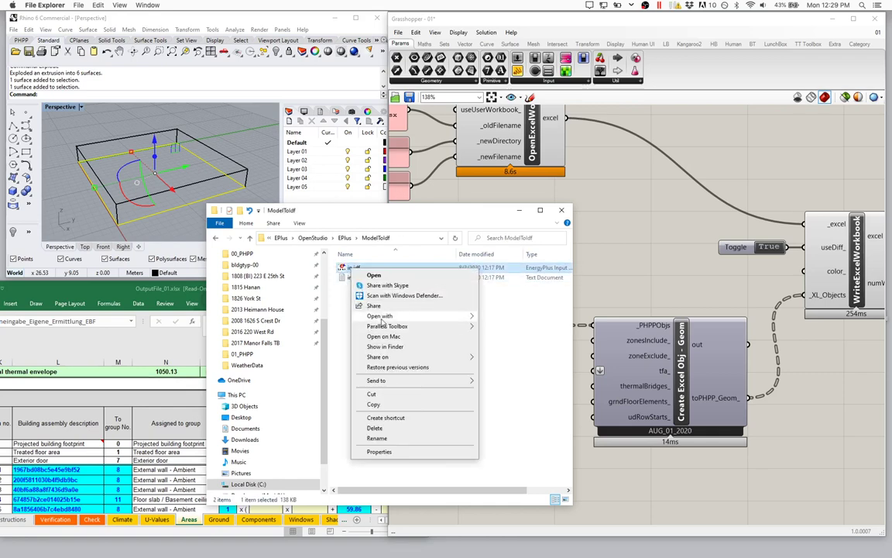
{"action": "mouse_move", "coordinate": [465, 317]}
{"action": "left_click", "coordinate": [504, 328]}
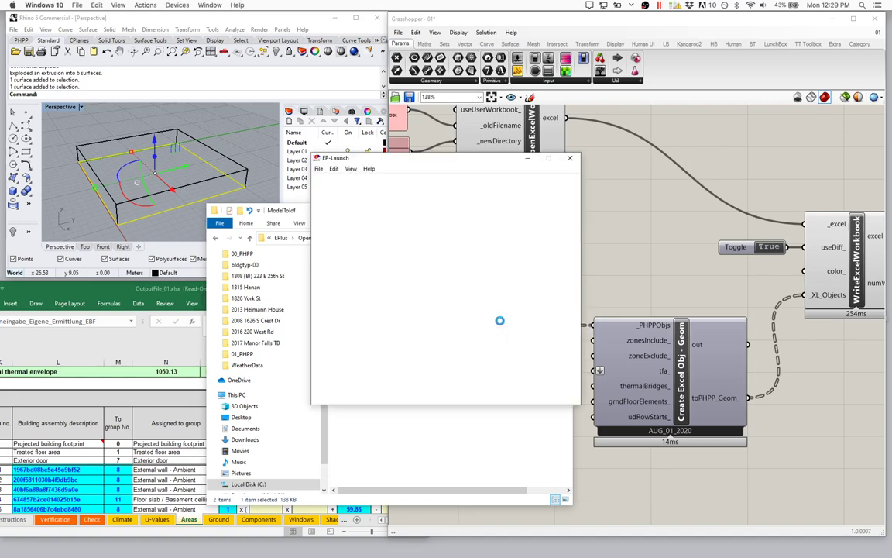
{"action": "left_click", "coordinate": [552, 224]}
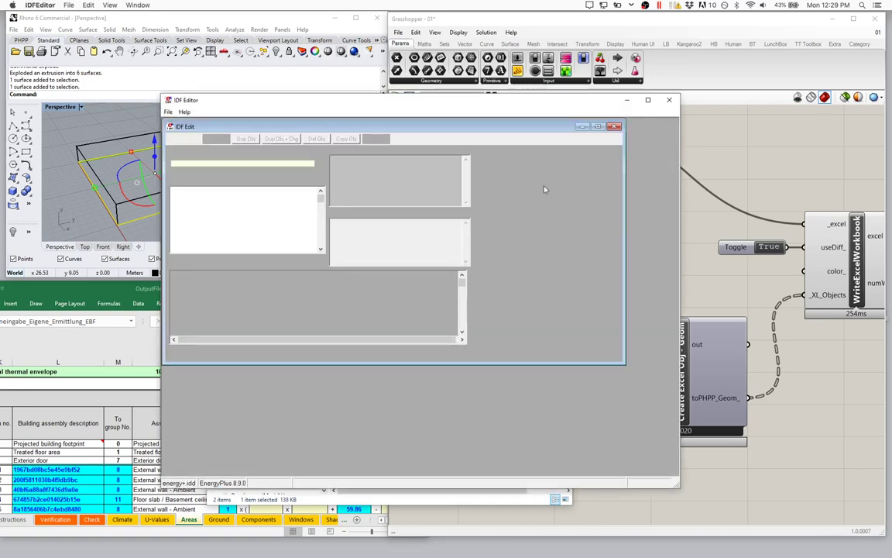
Limit the IDF Editor's class list to classes containing objects, enlarge the list and look through its entries
{"action": "left_click", "coordinate": [207, 187]}
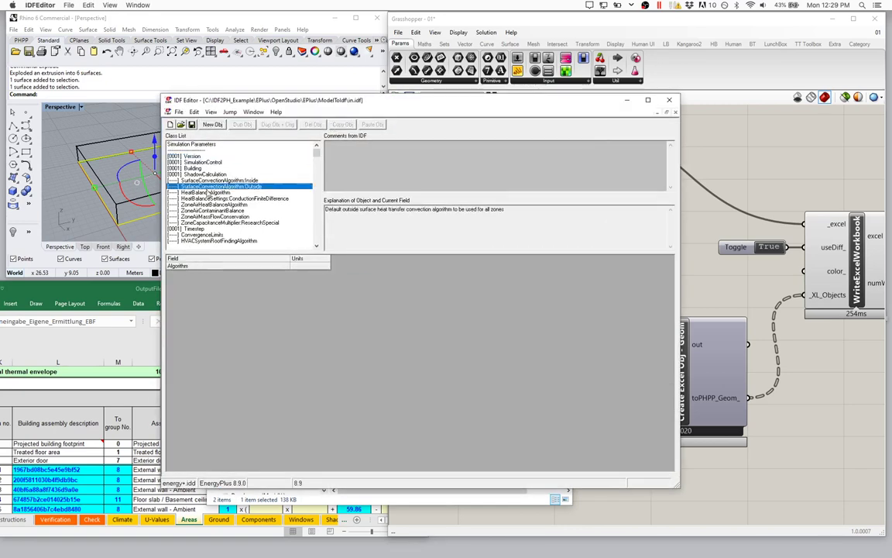
{"action": "key", "text": "ctrl+l"}
{"action": "left_click_drag", "start_coordinate": [234, 253], "coordinate": [258, 376]}
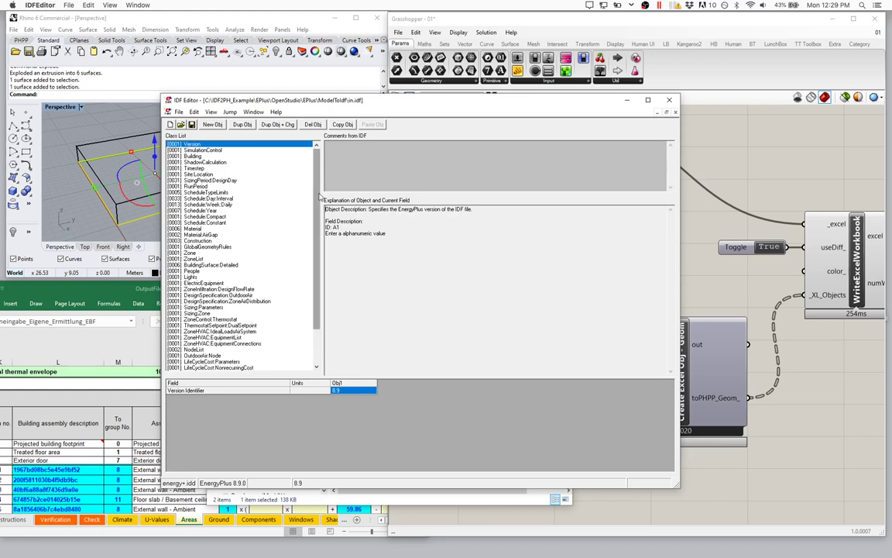
{"action": "scroll", "coordinate": [286, 170], "scroll_direction": "down", "scroll_amount": 2}
{"action": "scroll", "coordinate": [306, 193], "scroll_direction": "up", "scroll_amount": 2}
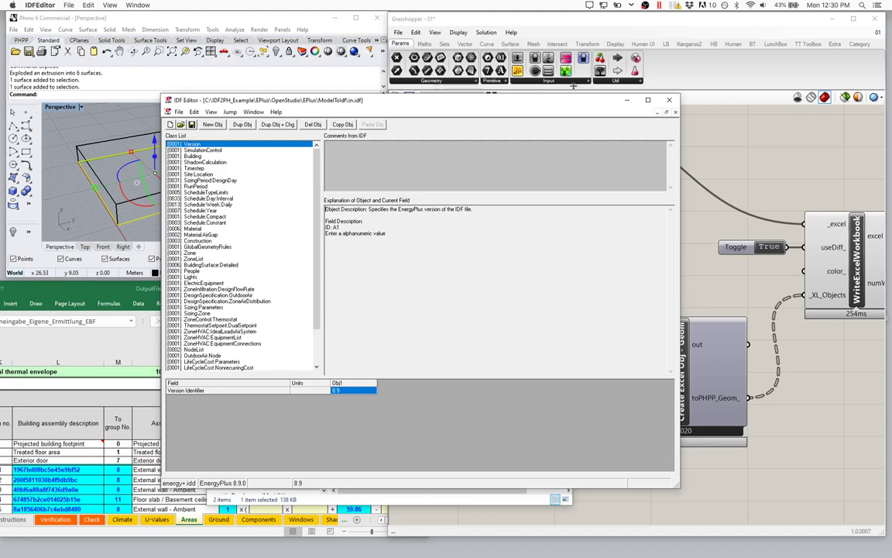
Close the IDF Editor, EP-Launch and the file browser to return to the Grasshopper canvas
{"action": "left_click", "coordinate": [668, 101]}
{"action": "left_click", "coordinate": [561, 116]}
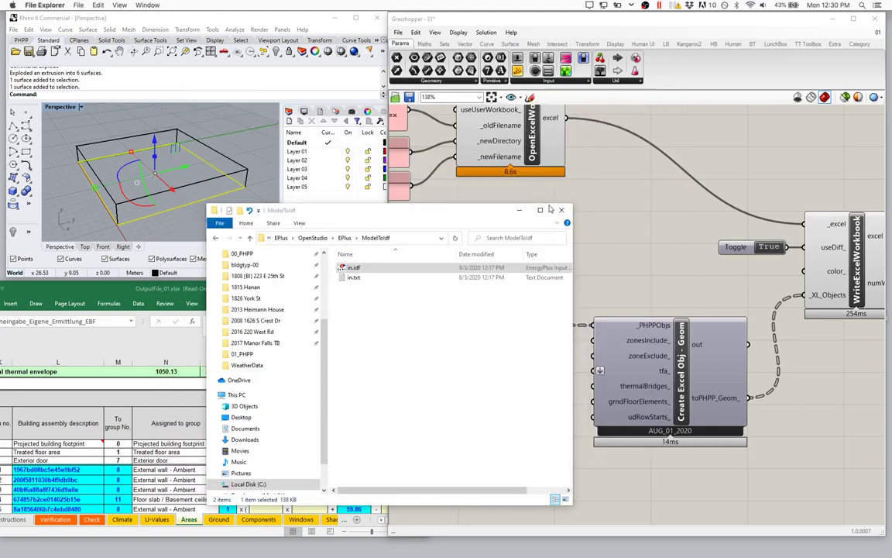
{"action": "left_click", "coordinate": [562, 211]}
Adjust the position of the Create Excel Obj - Geom component and read the description of its tfa_ input
{"action": "right_click_drag", "start_coordinate": [592, 436], "coordinate": [581, 338]}
{"action": "left_click_drag", "start_coordinate": [602, 315], "coordinate": [612, 341]}
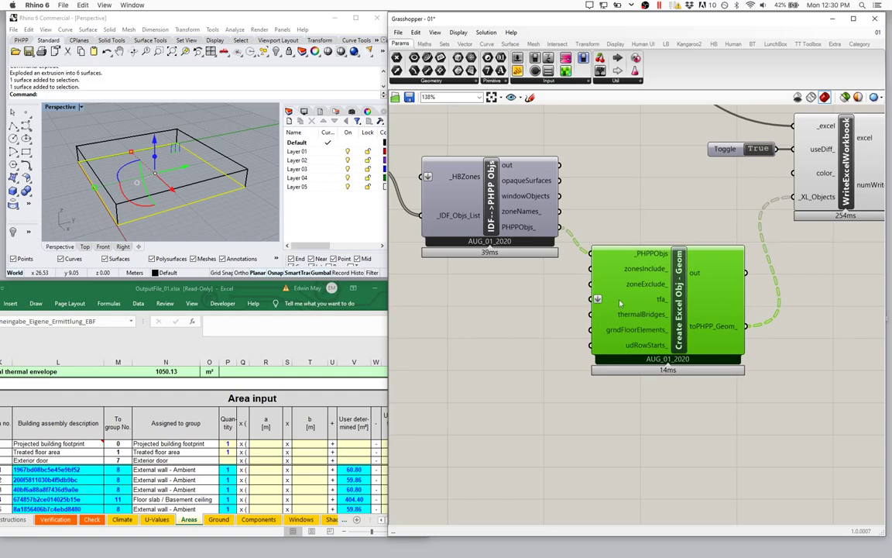
{"action": "mouse_move", "coordinate": [660, 304]}
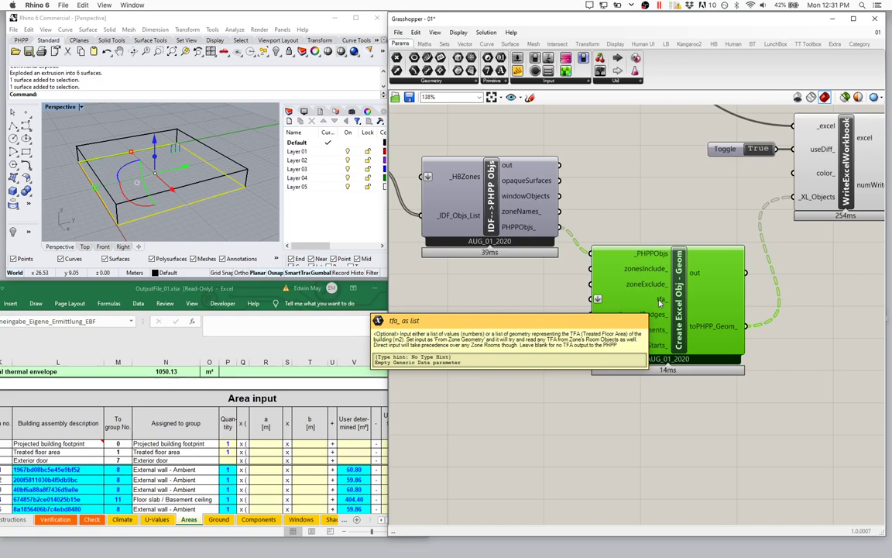
Add a panel containing 200 and connect it to the tfa_ input of Create Excel Obj - Geom
{"action": "double_click", "coordinate": [447, 319]}
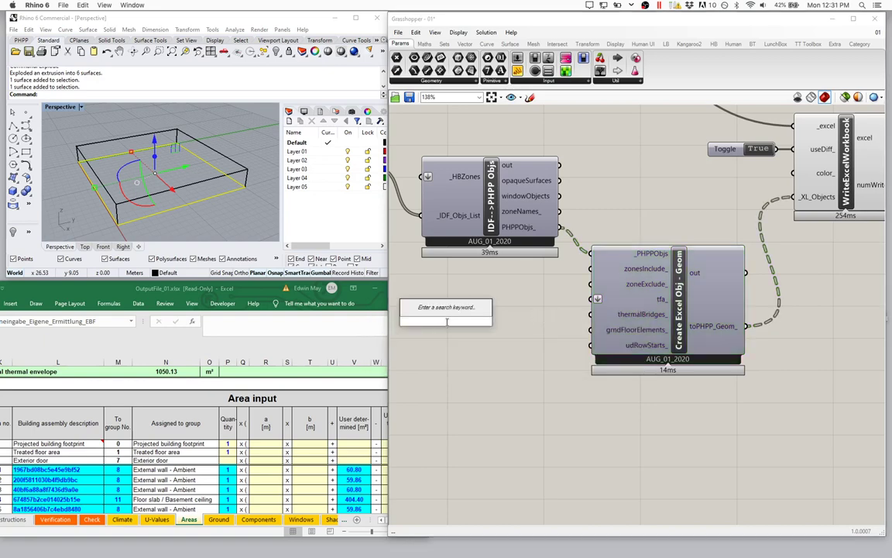
{"action": "type", "text": "200"}
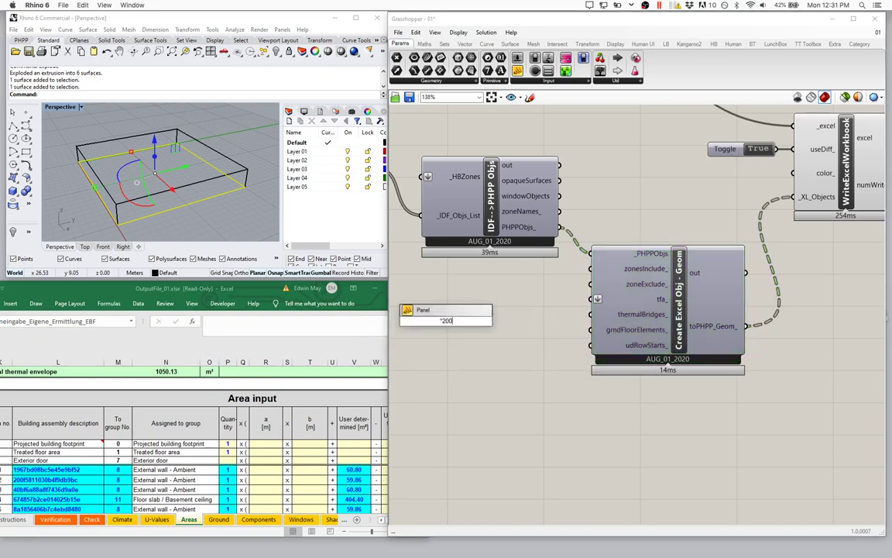
{"action": "key", "text": "Return"}
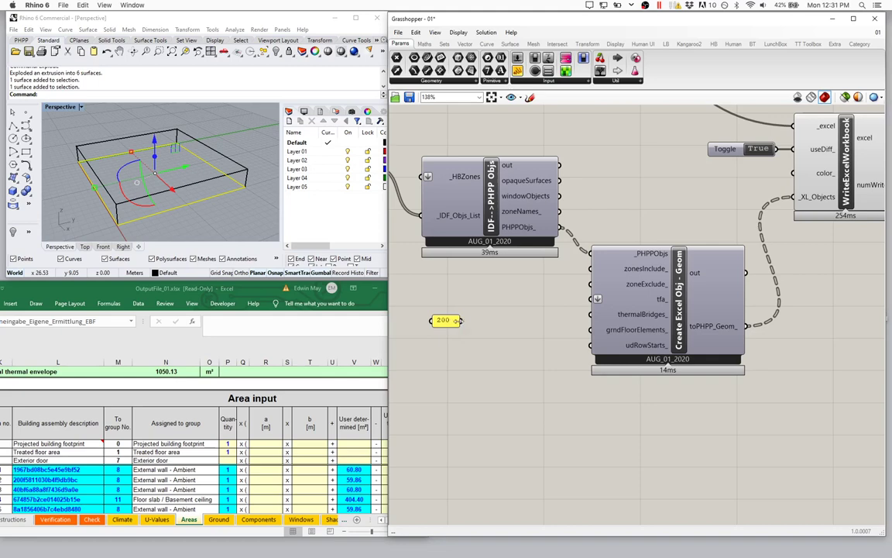
{"action": "left_click_drag", "start_coordinate": [463, 323], "coordinate": [593, 300]}
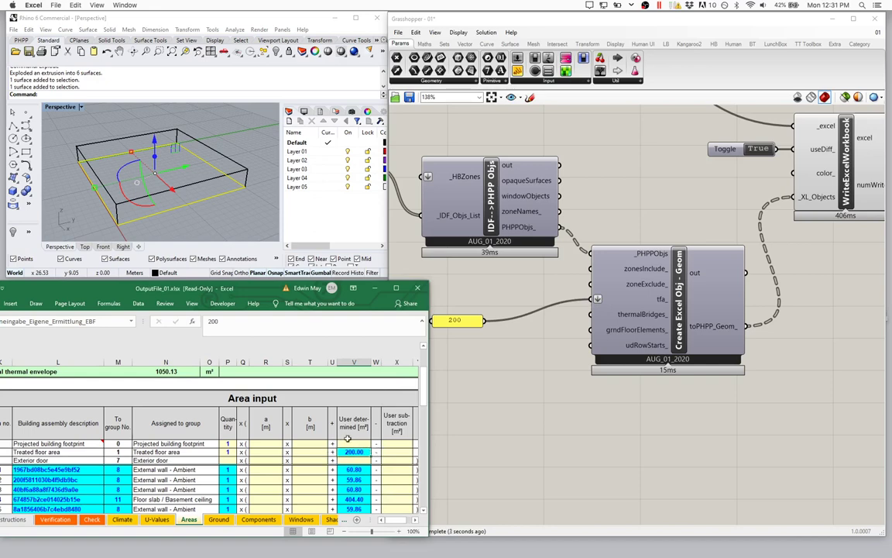
Switch to Excel and check the treated floor area and heating demand cells on the Verification sheet
{"action": "key", "text": "ctrl+Page_Up"}
{"action": "key", "text": "ctrl+Page_Up"}
{"action": "key", "text": "ctrl+Page_Up"}
{"action": "key", "text": "ctrl+Page_Up"}
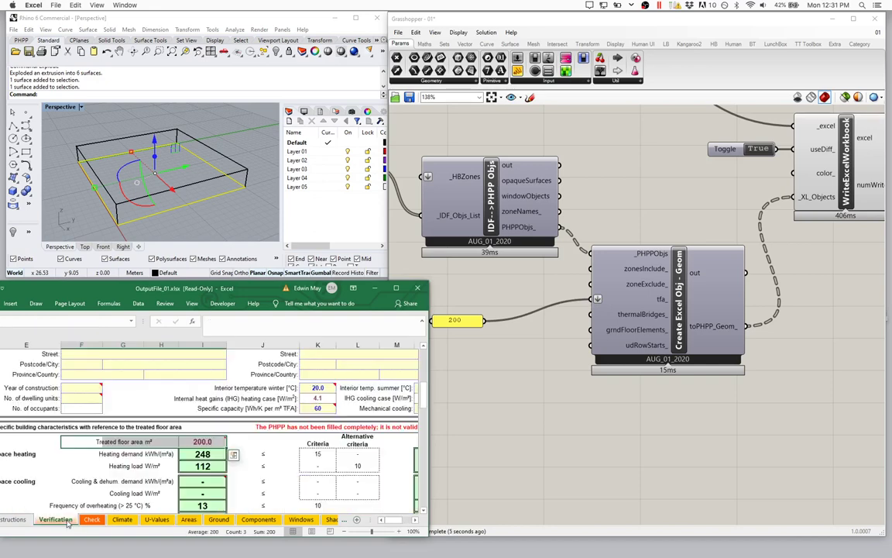
{"action": "left_click", "coordinate": [197, 455]}
{"action": "scroll", "coordinate": [201, 460], "scroll_direction": "down", "scroll_amount": 2}
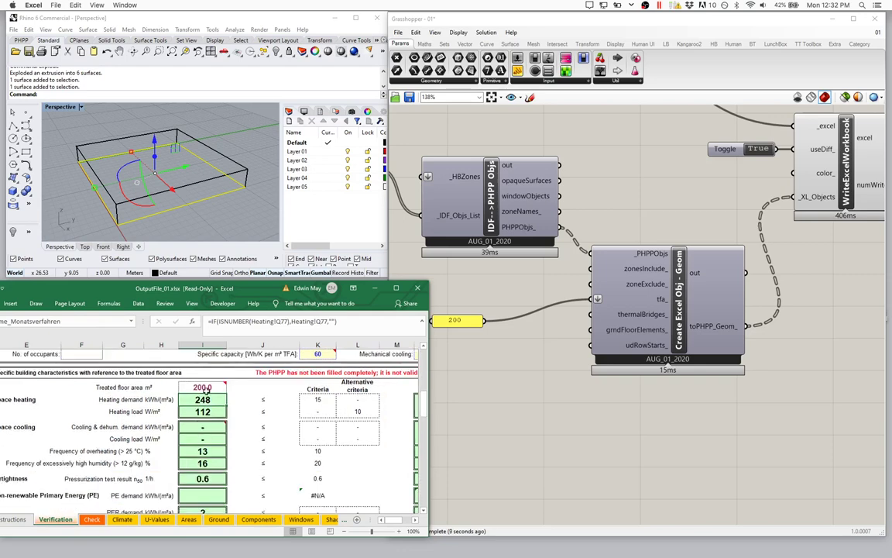
{"action": "left_click", "coordinate": [208, 387]}
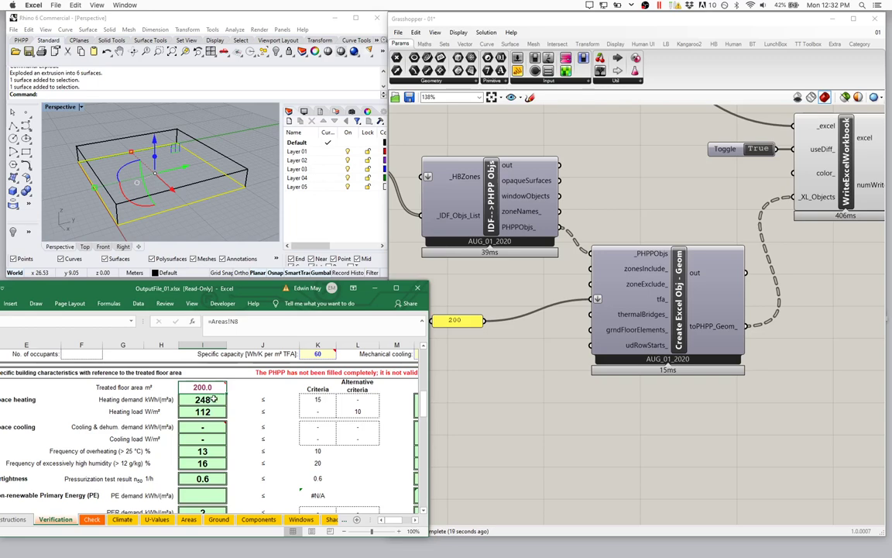
Return to Grasshopper and delete the 200 panel feeding the tfa_ input
{"action": "left_click", "coordinate": [467, 366]}
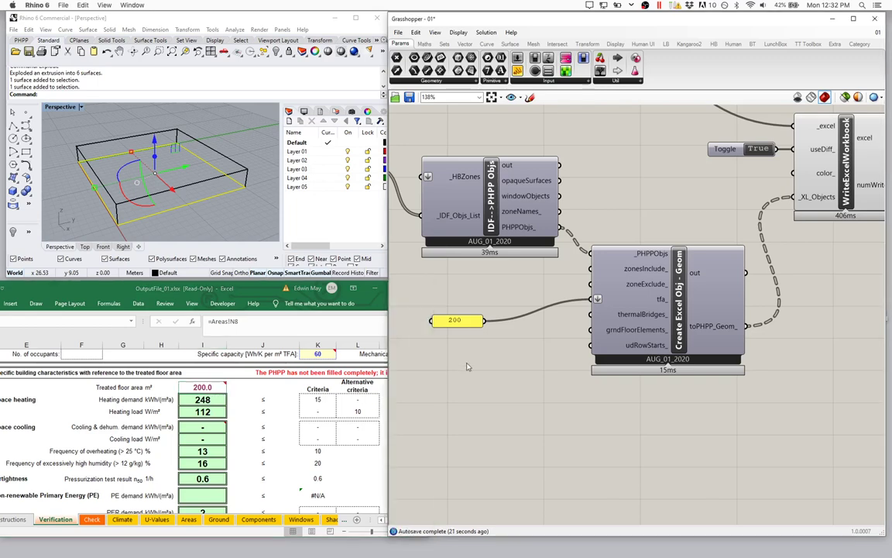
{"action": "left_click_drag", "start_coordinate": [456, 324], "coordinate": [499, 317]}
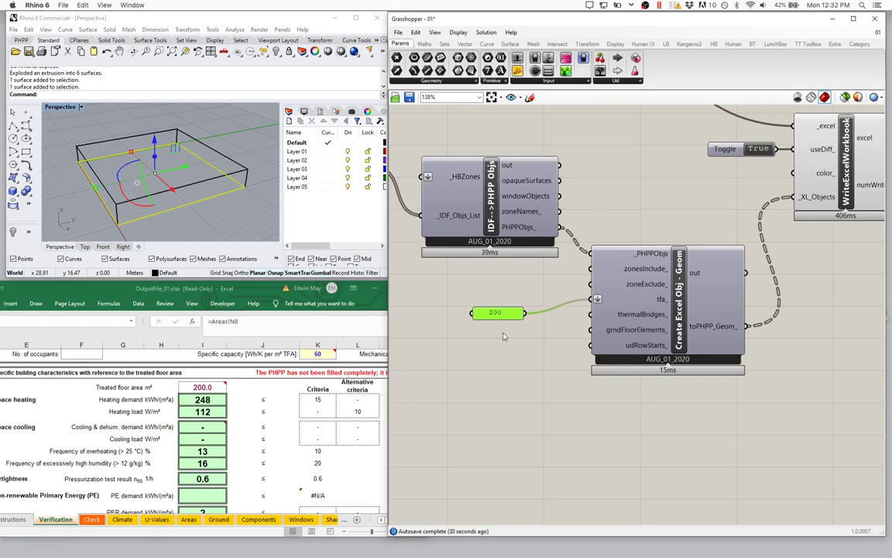
{"action": "left_click_drag", "start_coordinate": [532, 285], "coordinate": [434, 350]}
{"action": "key", "text": "Delete"}
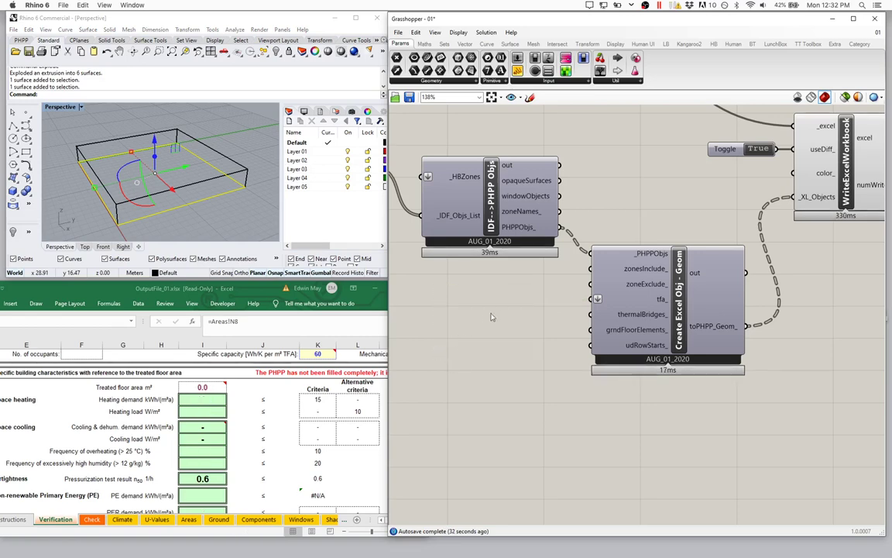
Reference the Rhino box model's floor surface in a new Brep parameter and connect it to the tfa_ input of Create Excel Obj - Geom
{"action": "left_click", "coordinate": [182, 179]}
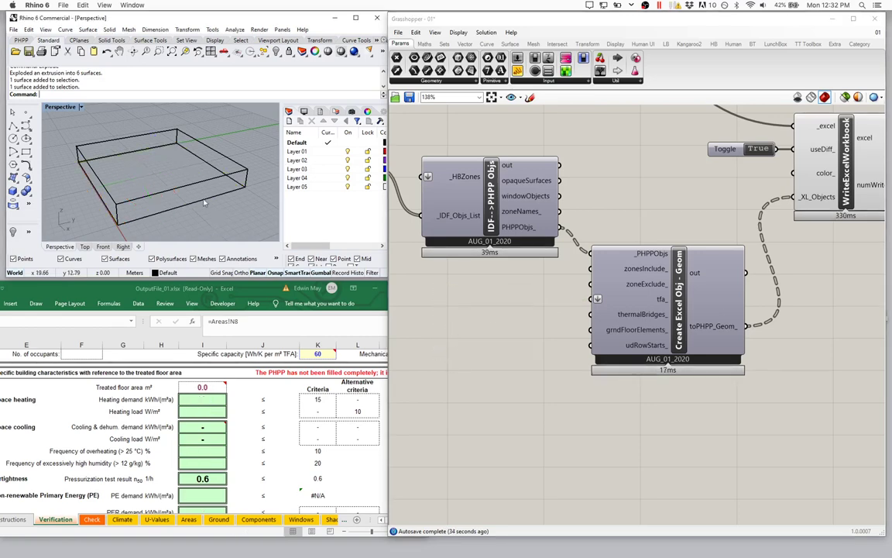
{"action": "key", "text": "Return"}
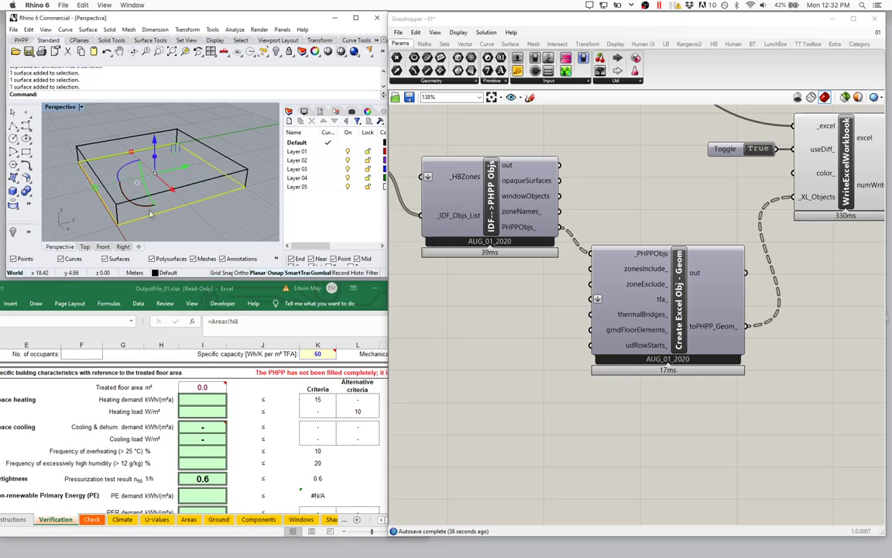
{"action": "double_click", "coordinate": [465, 326]}
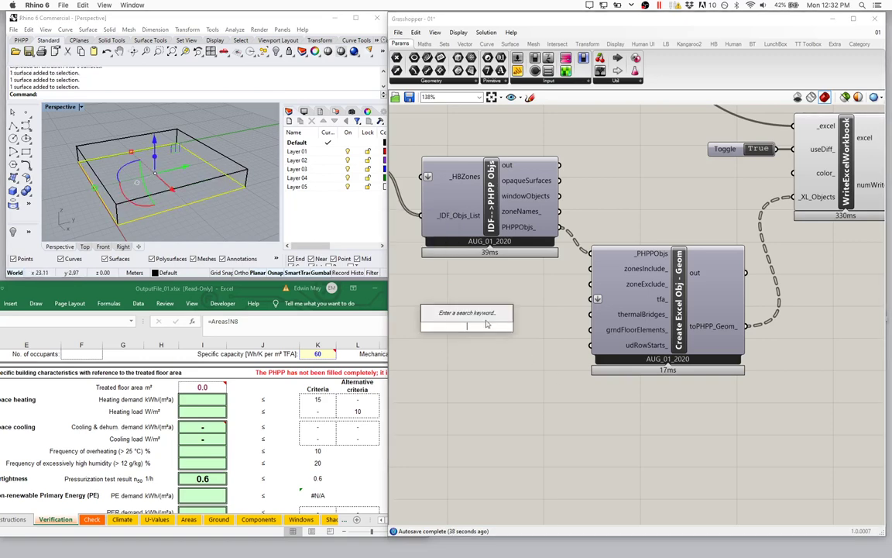
{"action": "type", "text": "bre"}
{"action": "left_click", "coordinate": [443, 303]}
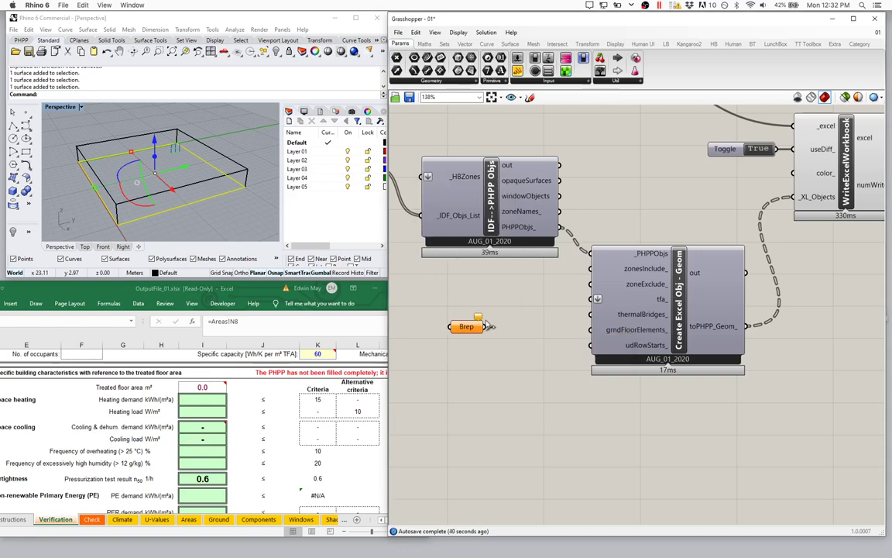
{"action": "right_click", "coordinate": [462, 331]}
{"action": "left_click", "coordinate": [449, 401]}
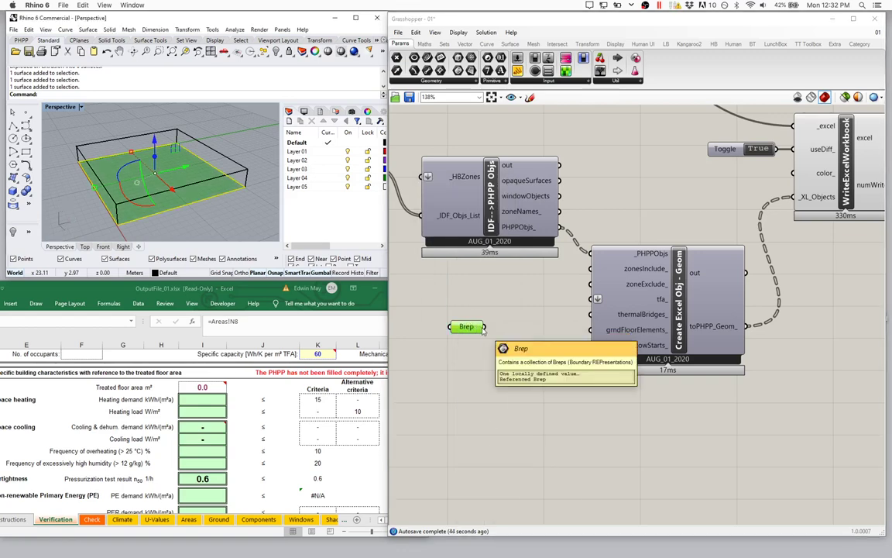
{"action": "left_click_drag", "start_coordinate": [485, 326], "coordinate": [590, 299]}
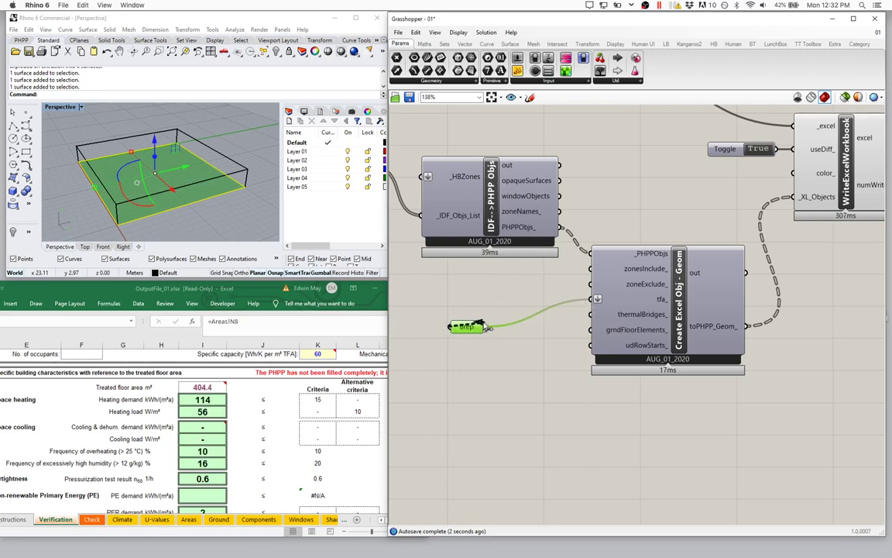
{"action": "mouse_move", "coordinate": [465, 329]}
{"action": "left_mouse_down"}
{"action": "mouse_move", "coordinate": [504, 313]}
{"action": "mouse_move", "coordinate": [481, 322]}
{"action": "left_mouse_up"}
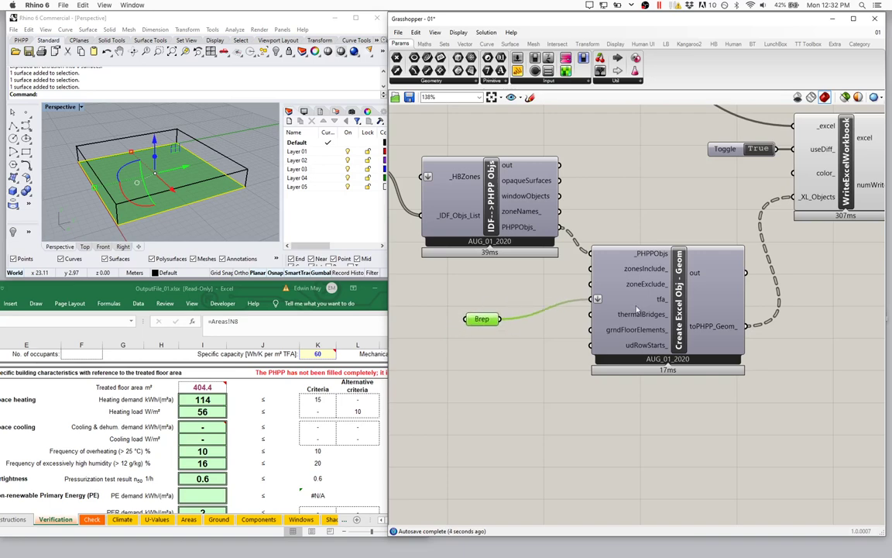
Switch to Excel and check the treated floor area cell on the Verification sheet
{"action": "left_click", "coordinate": [225, 391]}
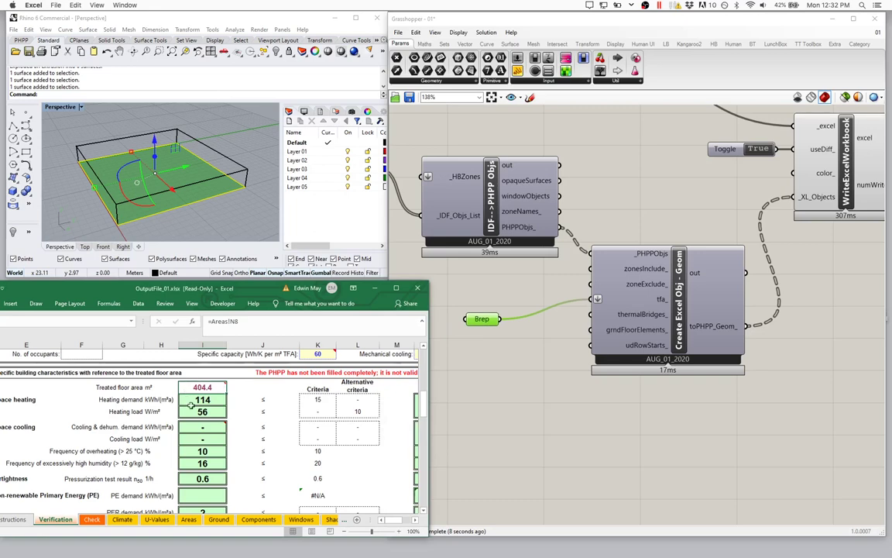
{"action": "mouse_move", "coordinate": [221, 390]}
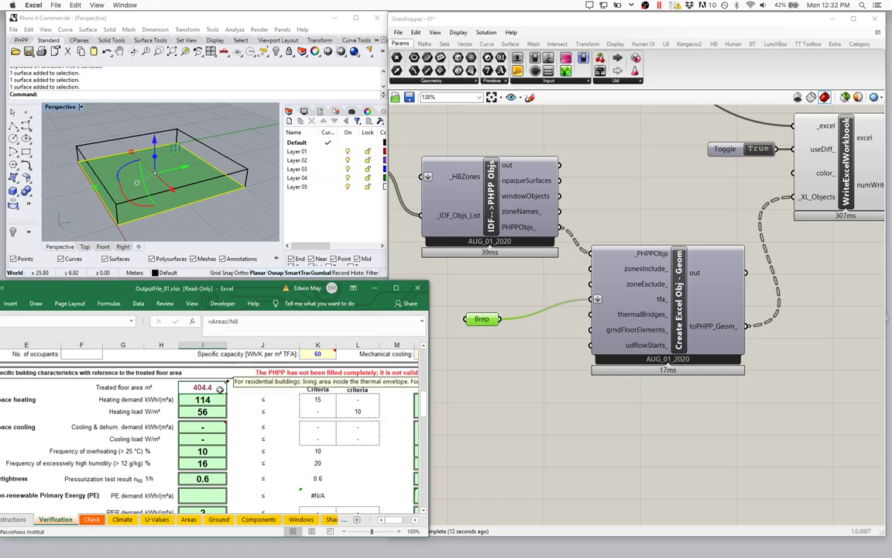
Return to Grasshopper and add an Area component fed by the floor Brep parameter
{"action": "right_click_drag", "start_coordinate": [507, 358], "coordinate": [600, 347]}
{"action": "left_click_drag", "start_coordinate": [574, 308], "coordinate": [505, 355]}
{"action": "double_click", "coordinate": [527, 355]}
{"action": "type", "text": "are"}
{"action": "left_click", "coordinate": [499, 346]}
Add a panel connected to the Area component's A output and name it m2
{"action": "double_click", "coordinate": [534, 351]}
{"action": "type", "text": "panel"}
{"action": "key", "text": "Return"}
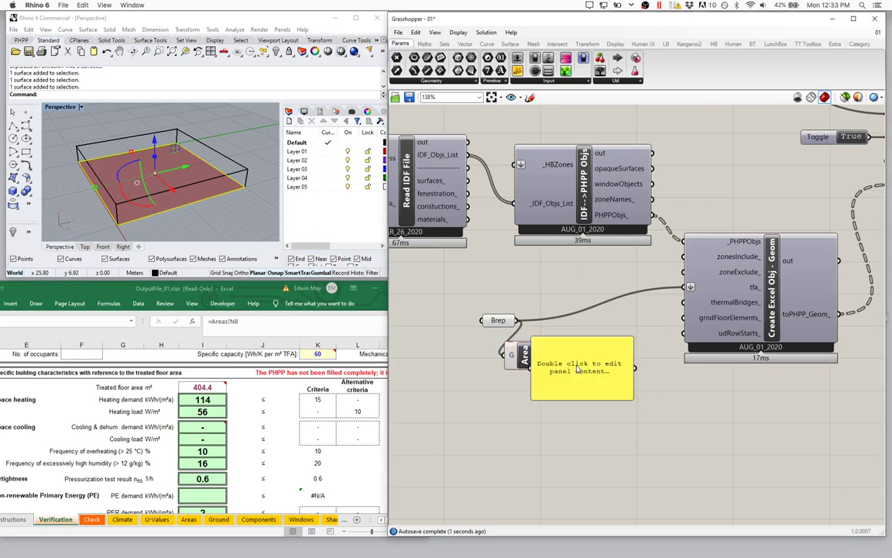
{"action": "left_click_drag", "start_coordinate": [570, 368], "coordinate": [593, 352]}
{"action": "left_click_drag", "start_coordinate": [548, 348], "coordinate": [556, 347]}
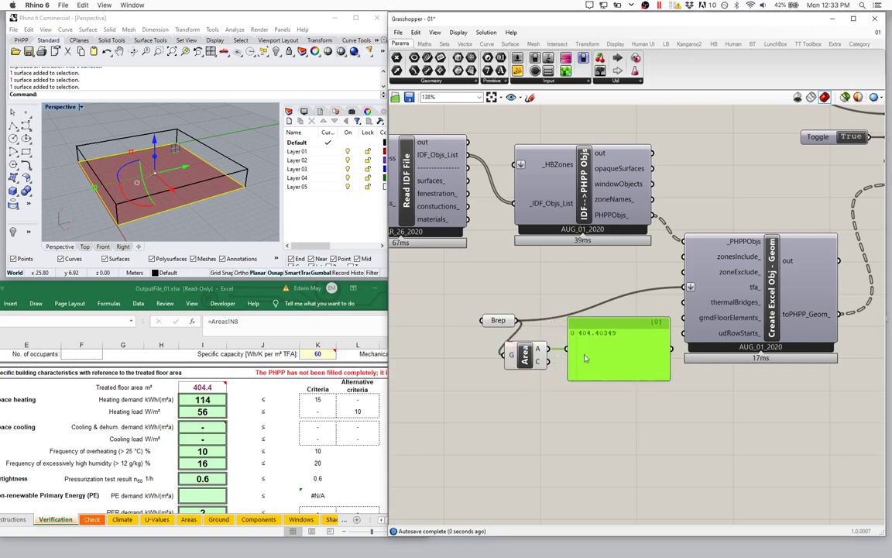
{"action": "left_click_drag", "start_coordinate": [500, 326], "coordinate": [452, 325]}
{"action": "left_click", "coordinate": [657, 338]}
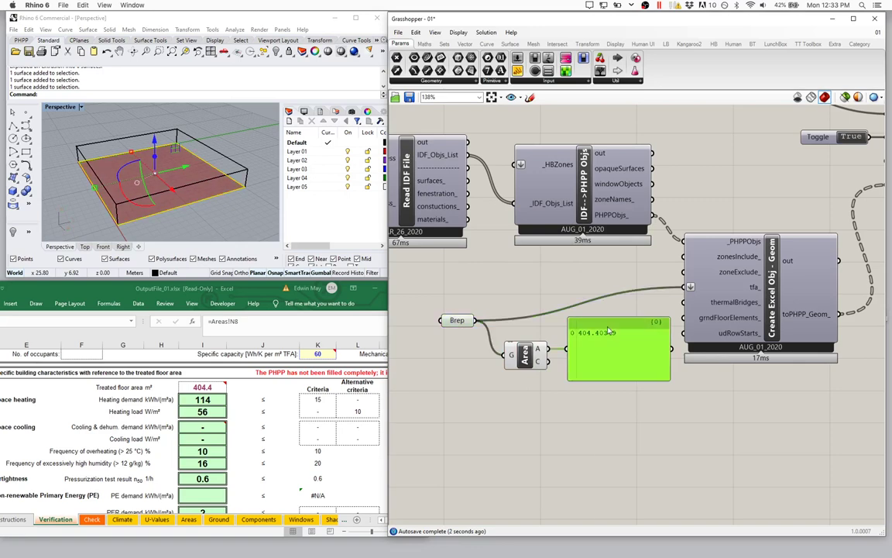
{"action": "right_click", "coordinate": [610, 304]}
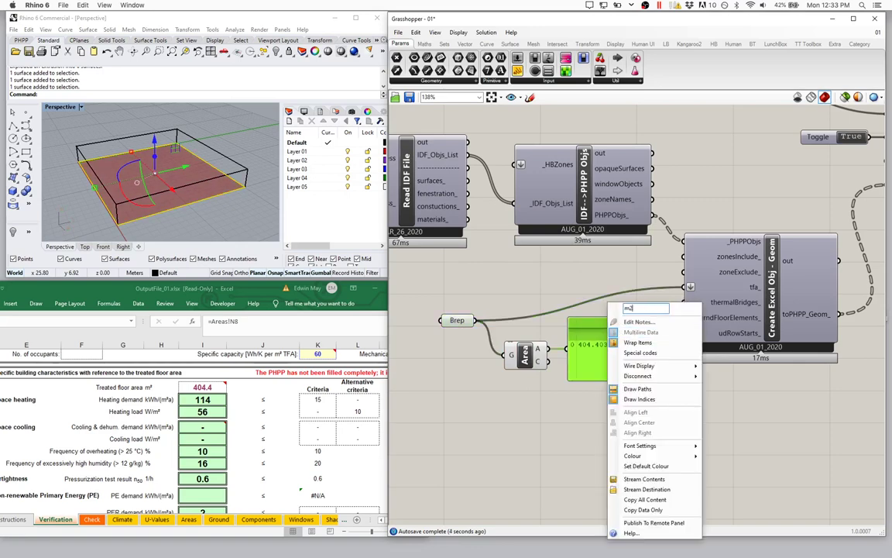
{"action": "type", "text": "m2"}
{"action": "key", "text": "Return"}
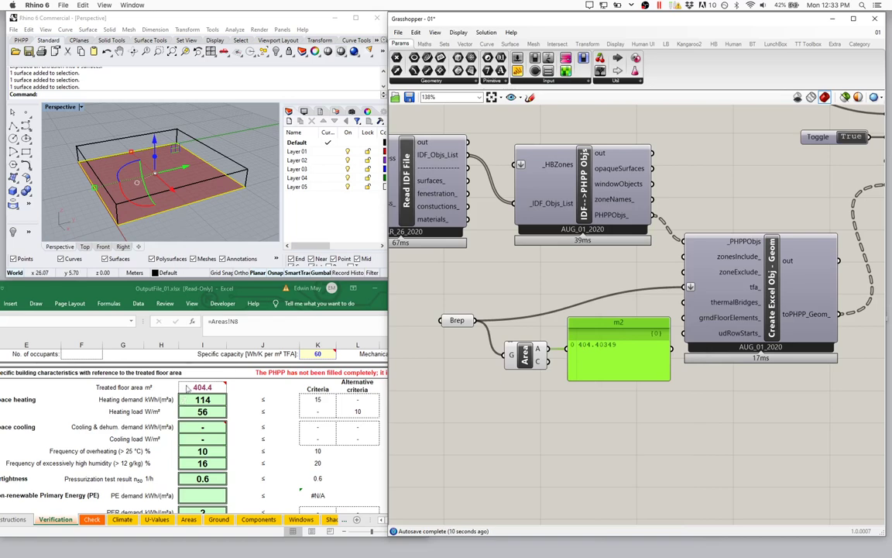
Add a Multiplication component beside the m2 panel and connect the panel's output to its A input
{"action": "right_click_drag", "start_coordinate": [154, 155], "coordinate": [230, 191]}
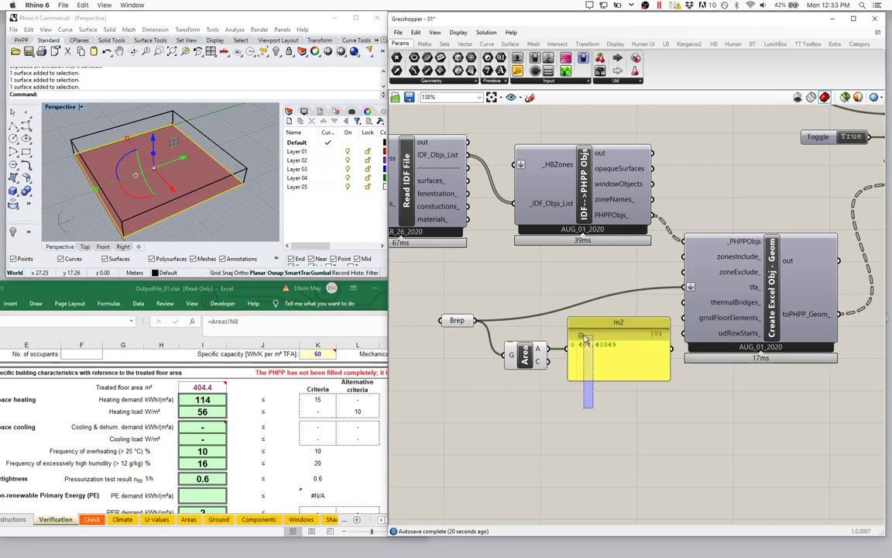
{"action": "right_click_drag", "start_coordinate": [521, 352], "coordinate": [534, 310]}
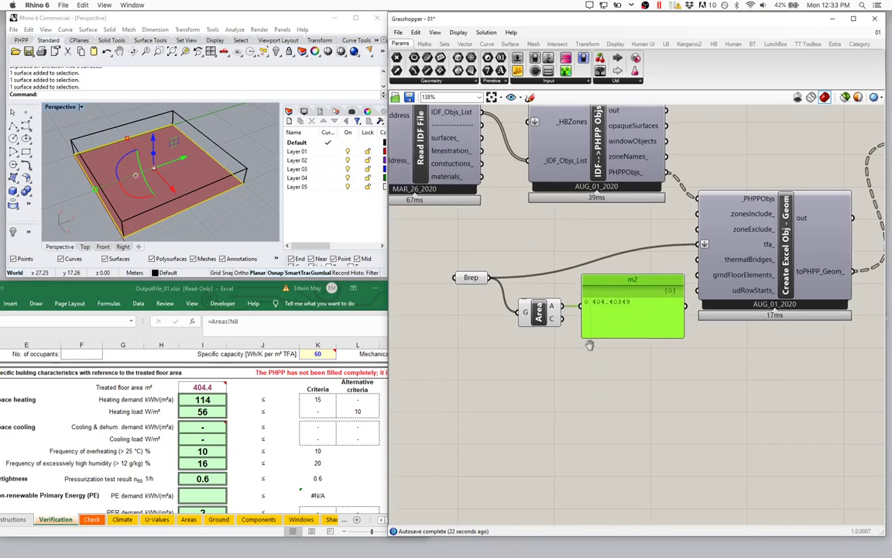
{"action": "left_click_drag", "start_coordinate": [447, 267], "coordinate": [671, 326]}
{"action": "right_click_drag", "start_coordinate": [671, 326], "coordinate": [758, 316]}
{"action": "left_click_drag", "start_coordinate": [758, 316], "coordinate": [626, 330]}
{"action": "left_click", "coordinate": [651, 347]}
{"action": "left_click", "coordinate": [665, 340]}
{"action": "double_click", "coordinate": [666, 340]}
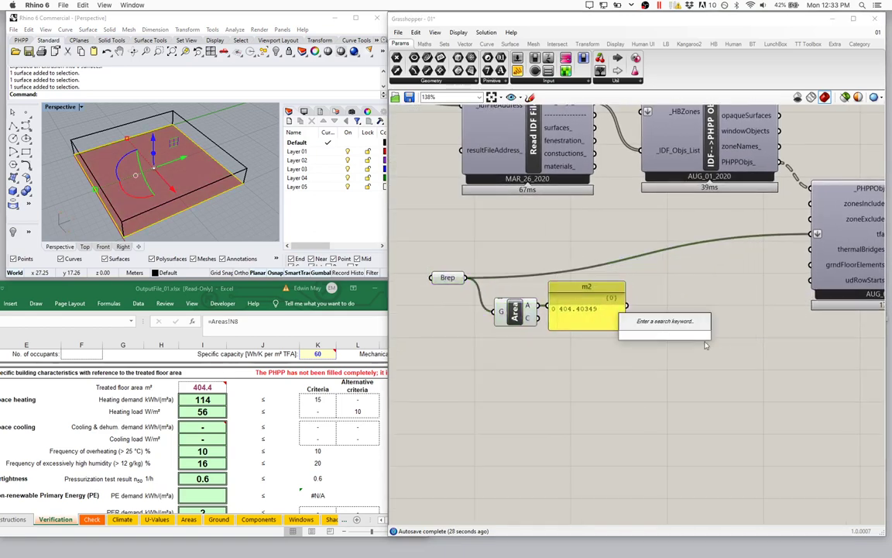
{"action": "type", "text": "multiplication"}
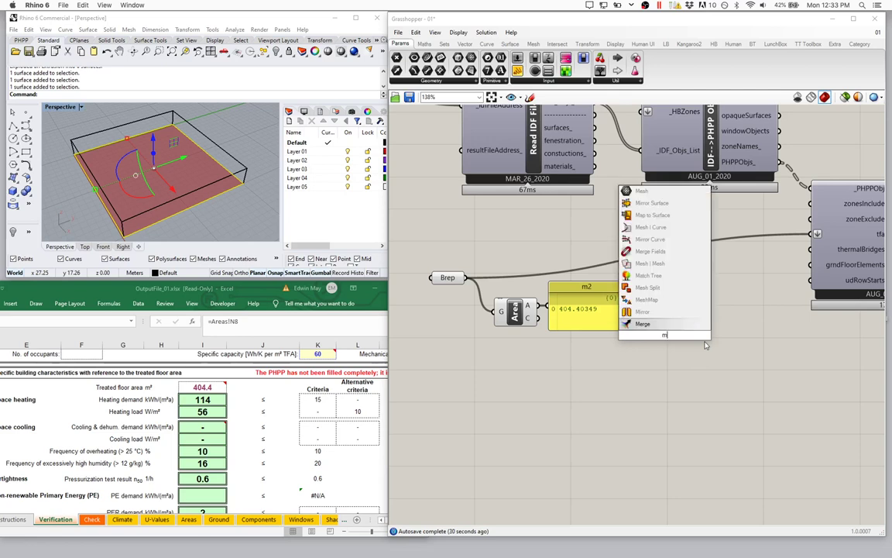
{"action": "key", "text": "Return"}
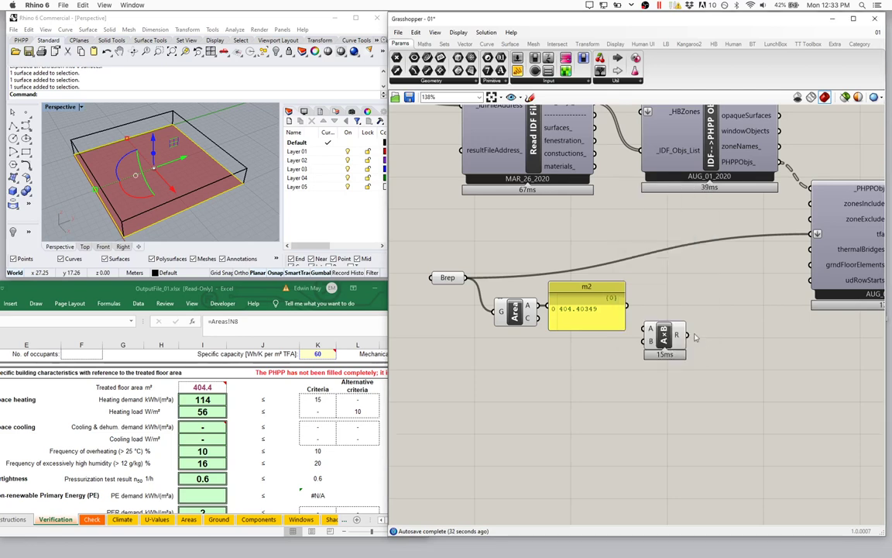
{"action": "left_click_drag", "start_coordinate": [632, 308], "coordinate": [683, 334]}
Add a panel containing 0.75 and connect it to the Multiplication component's B input
{"action": "left_click", "coordinate": [596, 365]}
{"action": "double_click", "coordinate": [597, 365]}
{"action": "type", "text": "panel"}
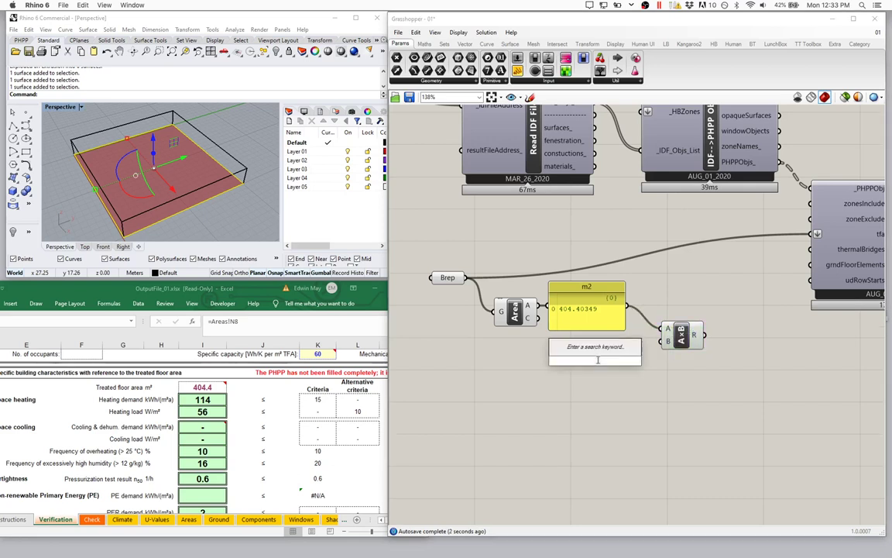
{"action": "key", "text": "Return"}
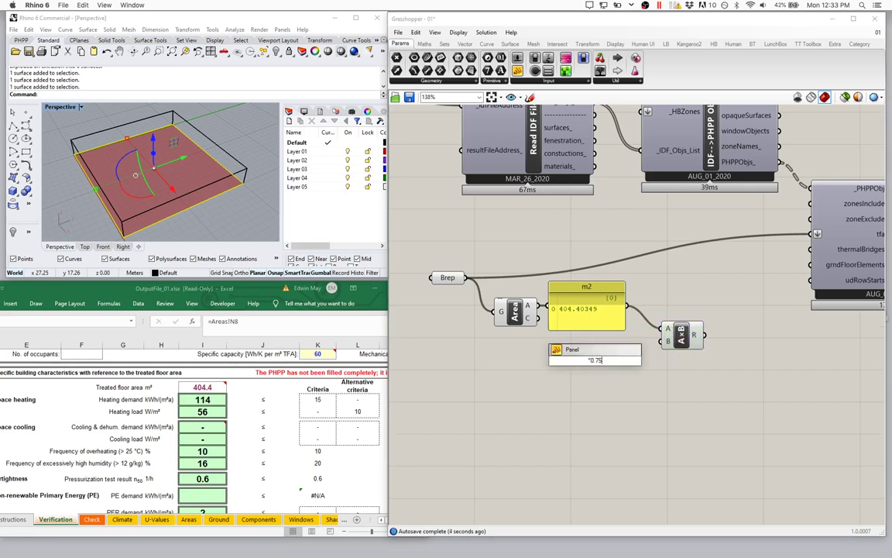
{"action": "key", "text": "Return"}
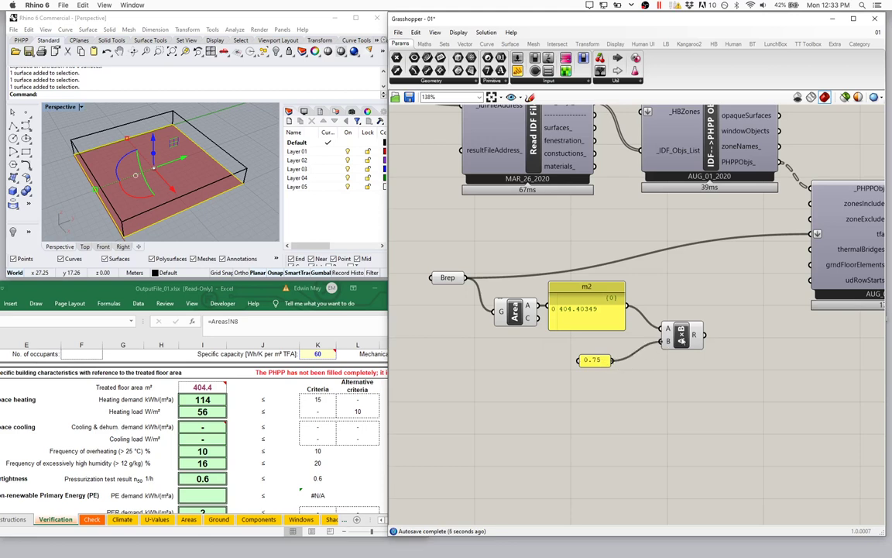
Add a panel named m2 on the Multiplication result and align the 0.75 panel beneath the floor area panel
{"action": "left_click_drag", "start_coordinate": [694, 334], "coordinate": [717, 334]}
{"action": "type", "text": "panel"}
{"action": "key", "text": "Return"}
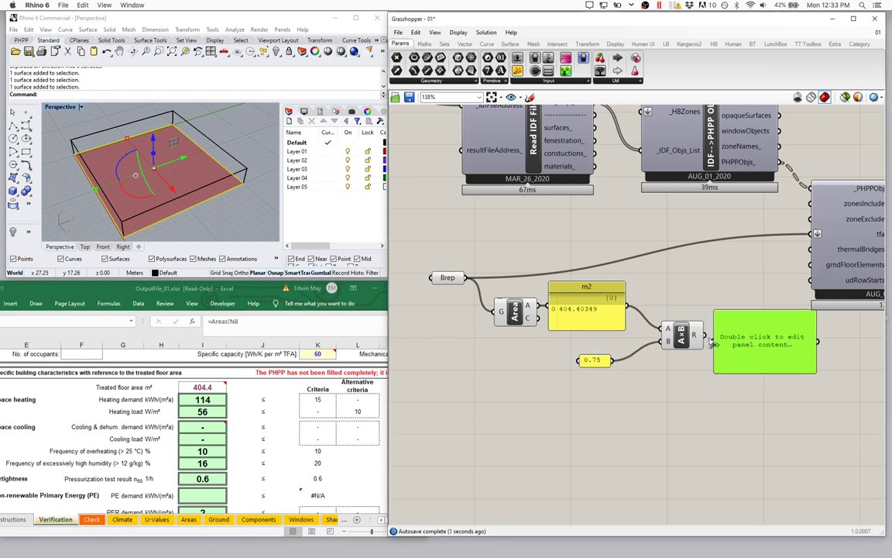
{"action": "right_click_drag", "start_coordinate": [753, 343], "coordinate": [701, 336]}
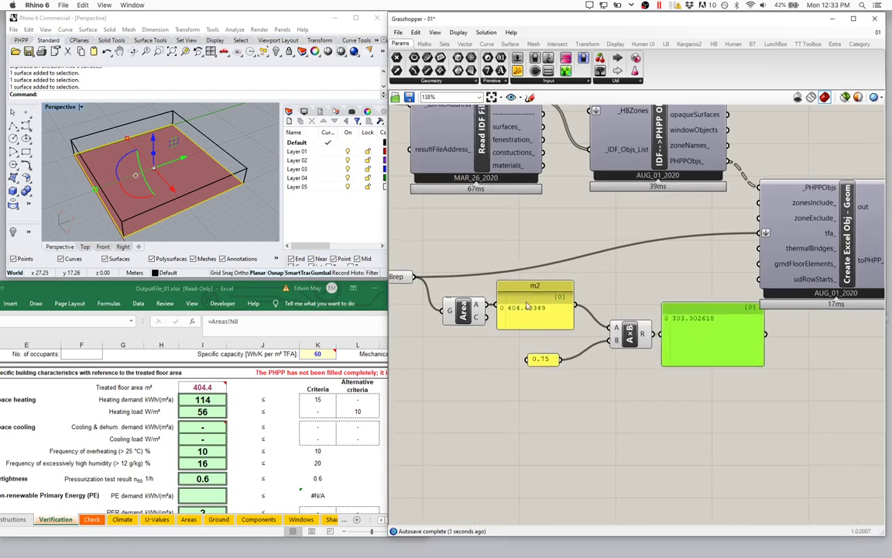
{"action": "left_click_drag", "start_coordinate": [527, 307], "coordinate": [538, 307]}
{"action": "left_click", "coordinate": [696, 330]}
{"action": "right_click", "coordinate": [698, 304]}
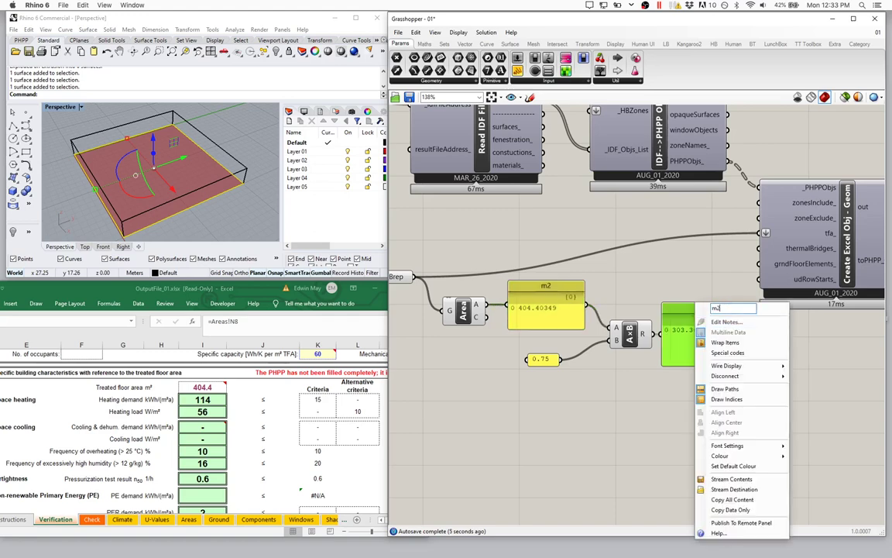
{"action": "type", "text": "m2"}
{"action": "key", "text": "Return"}
{"action": "left_click", "coordinate": [633, 332]}
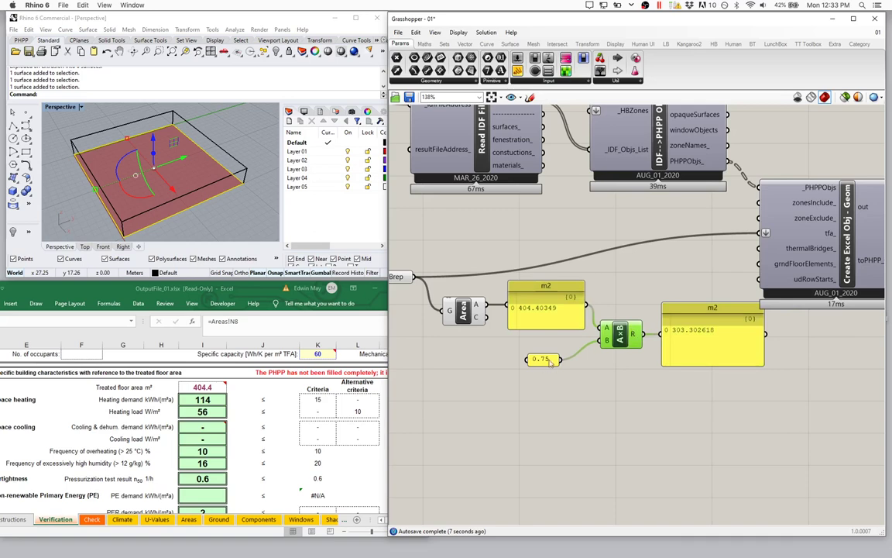
{"action": "left_click_drag", "start_coordinate": [551, 361], "coordinate": [510, 354]}
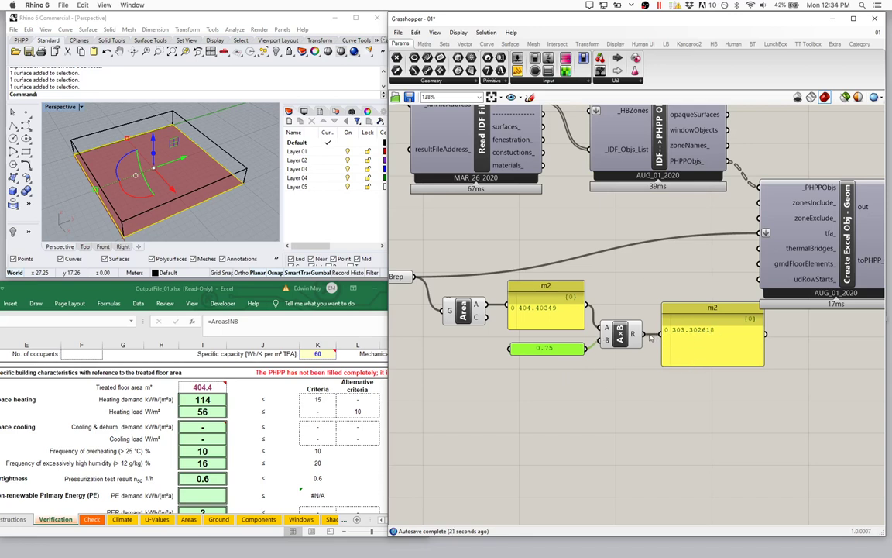
Feed the Multiplication result into the tfa_ input instead of the Brep, and reposition the result panel and the Brep parameter
{"action": "left_click_drag", "start_coordinate": [651, 336], "coordinate": [759, 232]}
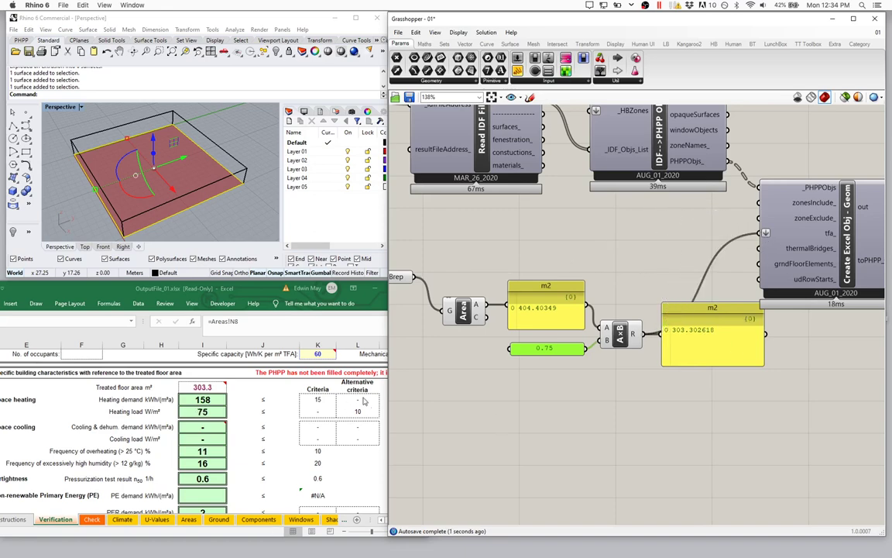
{"action": "left_click_drag", "start_coordinate": [719, 367], "coordinate": [740, 413]}
{"action": "right_click_drag", "start_coordinate": [504, 352], "coordinate": [568, 337]}
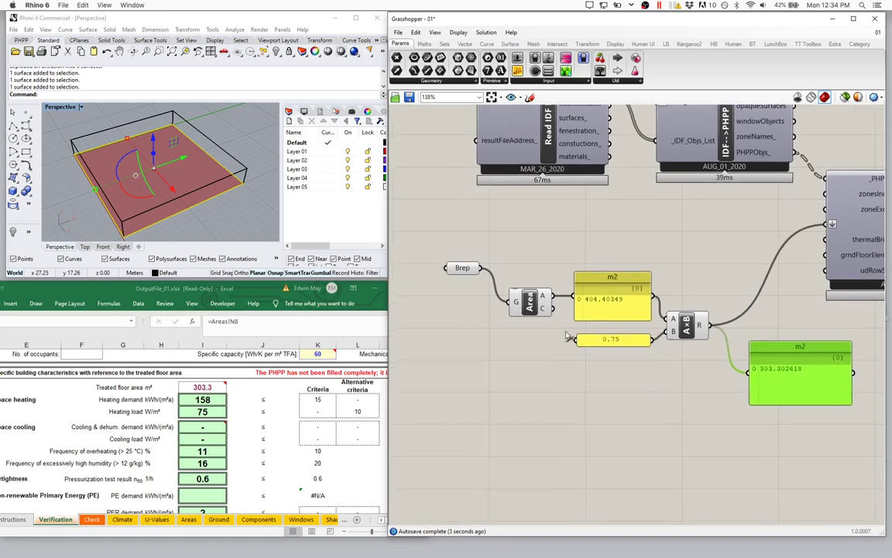
{"action": "left_click_drag", "start_coordinate": [466, 267], "coordinate": [484, 301]}
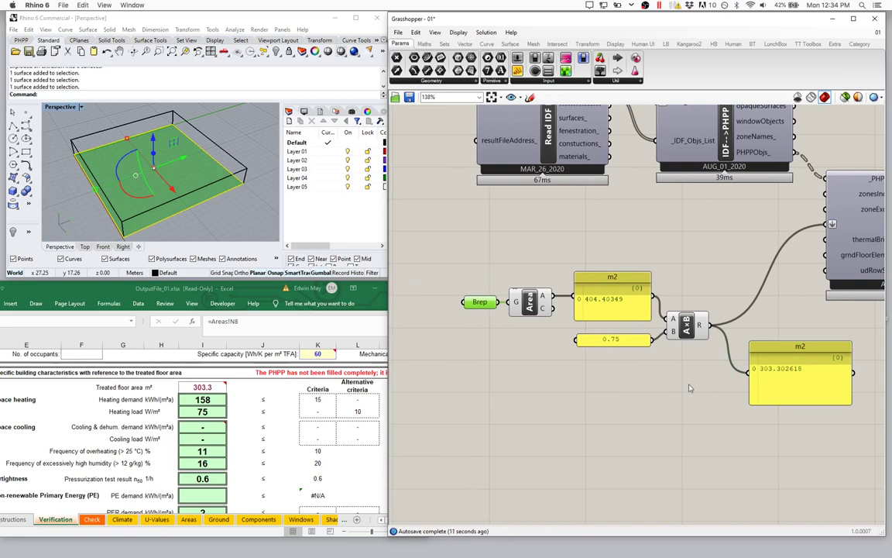
Switch to Rhino and draw a corner-to-corner rectangular plane surface inside the box model's floor outline
{"action": "right_click_drag", "start_coordinate": [217, 198], "coordinate": [135, 119]}
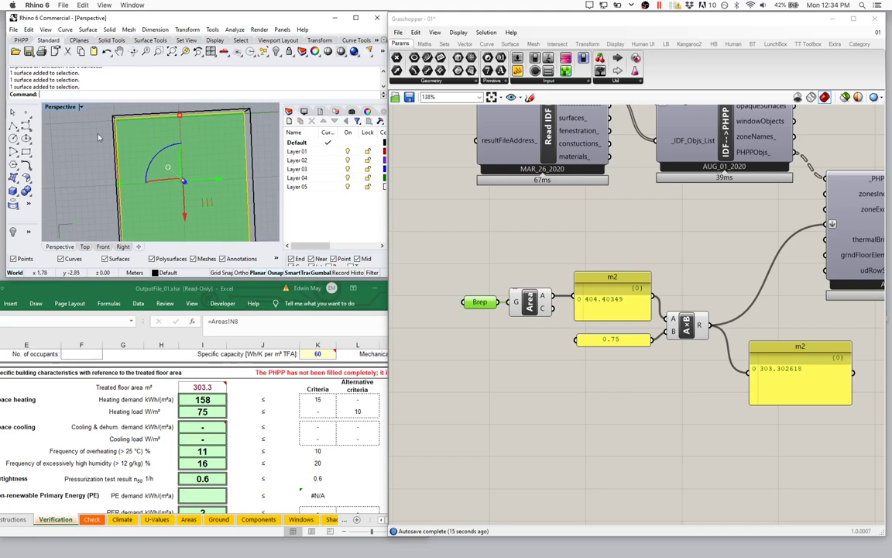
{"action": "key", "text": "Escape"}
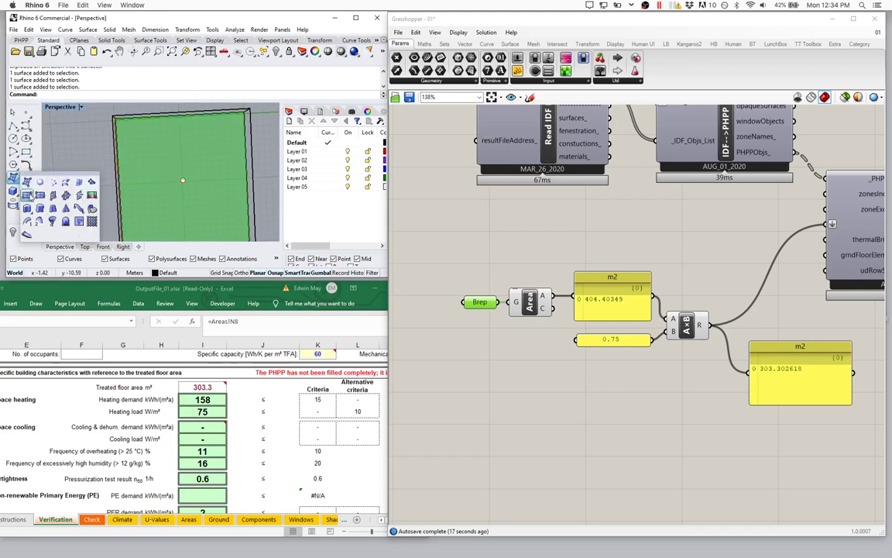
{"action": "left_click", "coordinate": [35, 193]}
{"action": "left_click", "coordinate": [124, 124]}
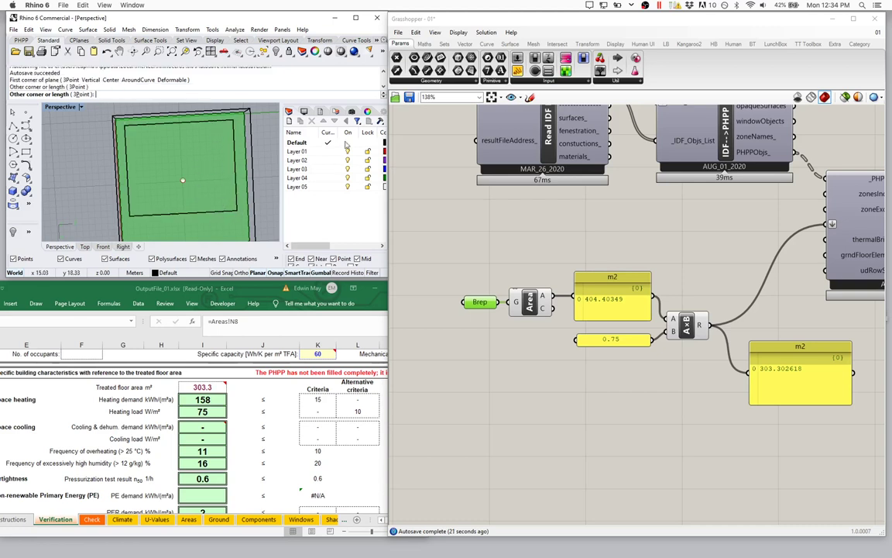
{"action": "key", "text": "Escape"}
Rename Layer 01 to Int Floor Area and move the new interior plane surface onto that layer
{"action": "right_click_drag", "start_coordinate": [255, 141], "coordinate": [236, 210]}
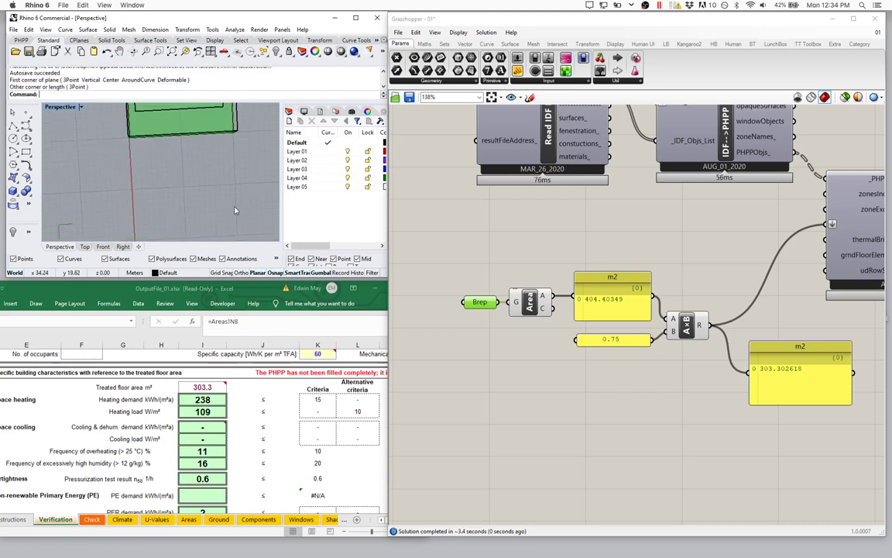
{"action": "left_click", "coordinate": [197, 114]}
{"action": "left_click", "coordinate": [313, 152]}
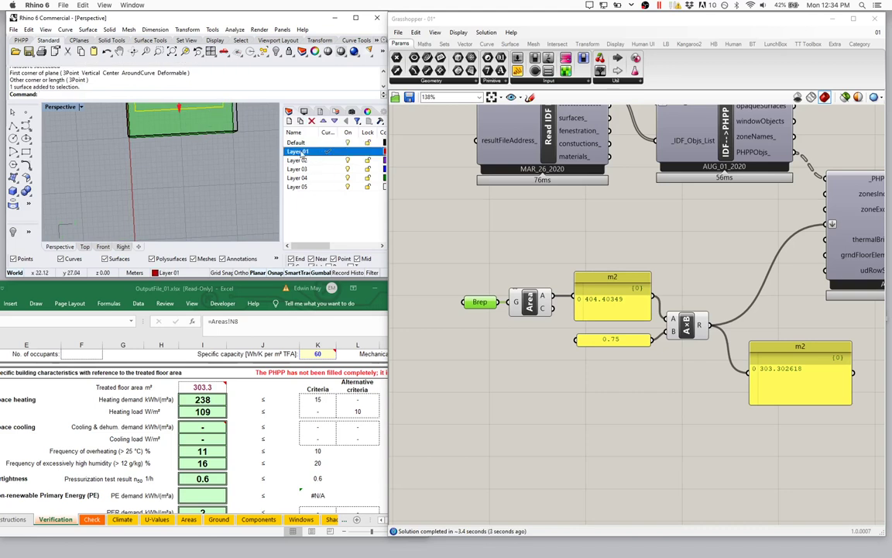
{"action": "left_click", "coordinate": [307, 154]}
{"action": "type", "text": "Int Flo"}
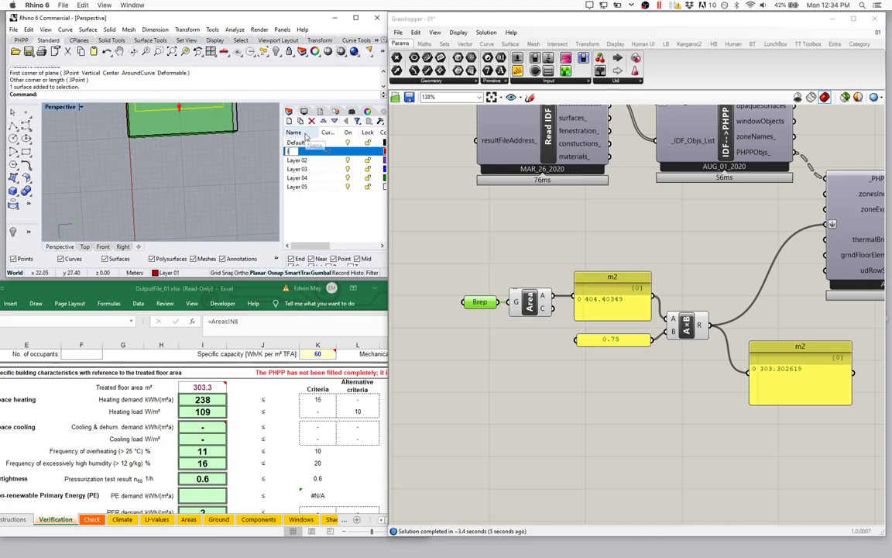
{"action": "type", "text": "or Area"}
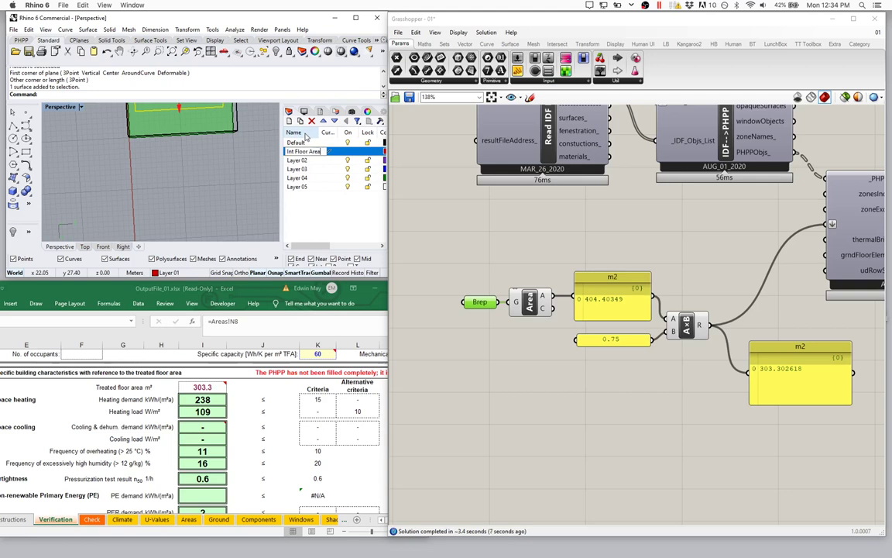
{"action": "key", "text": "Return"}
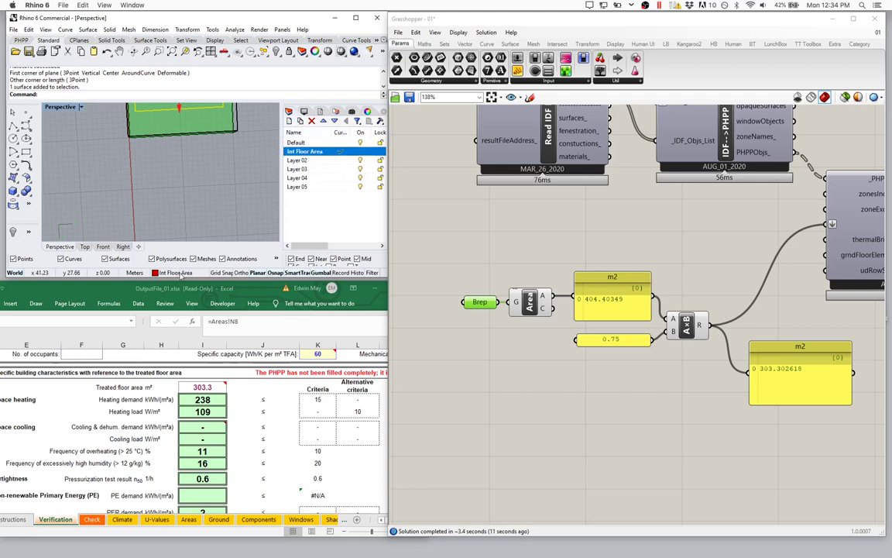
{"action": "right_click", "coordinate": [180, 273]}
{"action": "left_click", "coordinate": [180, 215]}
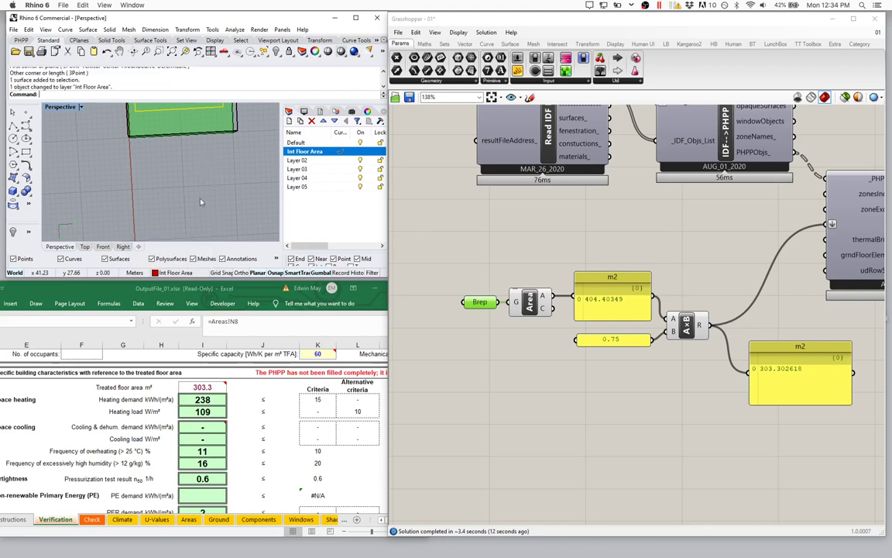
Set the new interior plane surface as the single geometry referenced by the Grasshopper Brep parameter
{"action": "right_click_drag", "start_coordinate": [200, 202], "coordinate": [216, 149]}
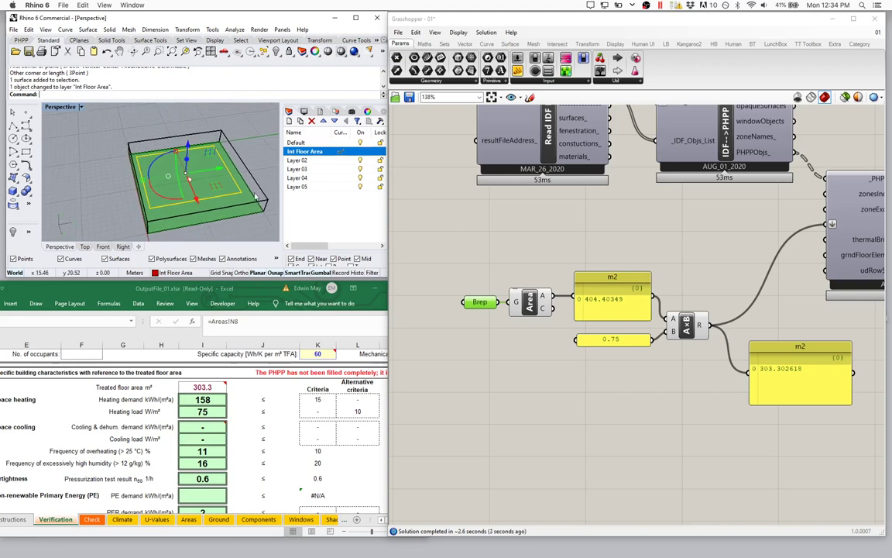
{"action": "right_click_drag", "start_coordinate": [249, 189], "coordinate": [468, 289]}
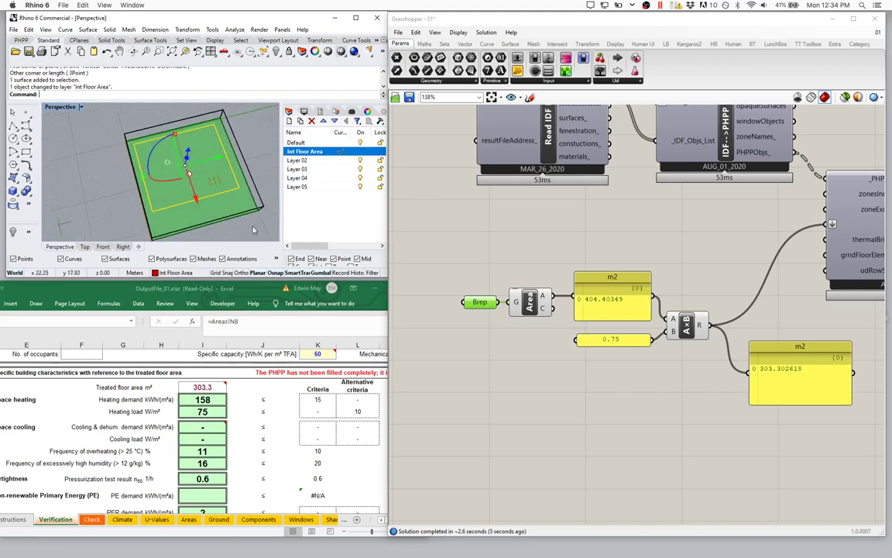
{"action": "right_click", "coordinate": [478, 301]}
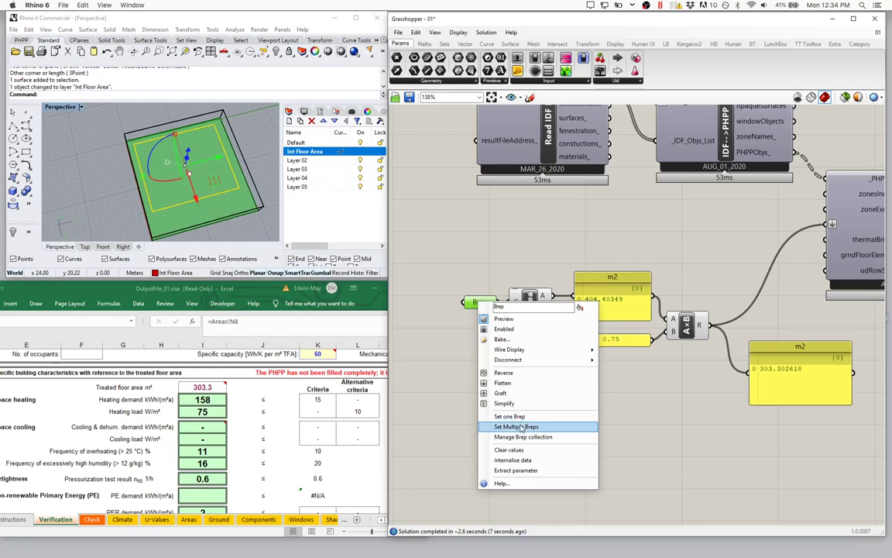
{"action": "left_click", "coordinate": [512, 416]}
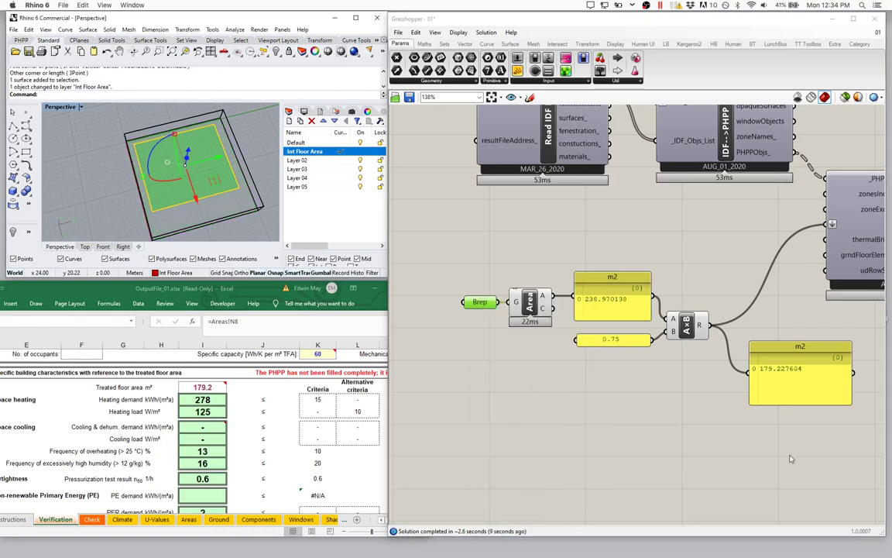
Remove the 0.75 panel, Multiplication component and result panel, and feed the remaining m2 area panel straight into the tfa_ input
{"action": "left_click_drag", "start_coordinate": [806, 480], "coordinate": [555, 296]}
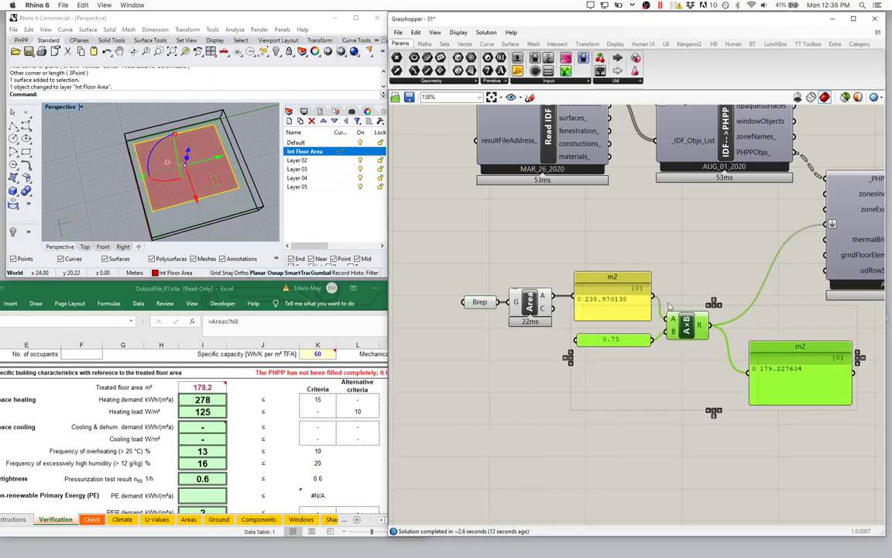
{"action": "key", "text": "ctrl+z"}
{"action": "key", "text": "ctrl+z"}
{"action": "key", "text": "ctrl+z"}
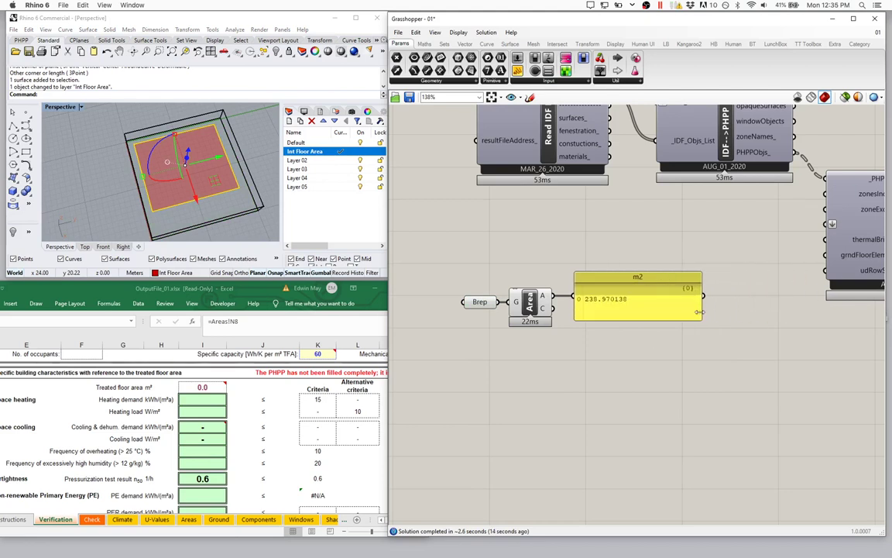
{"action": "left_click_drag", "start_coordinate": [710, 295], "coordinate": [828, 224]}
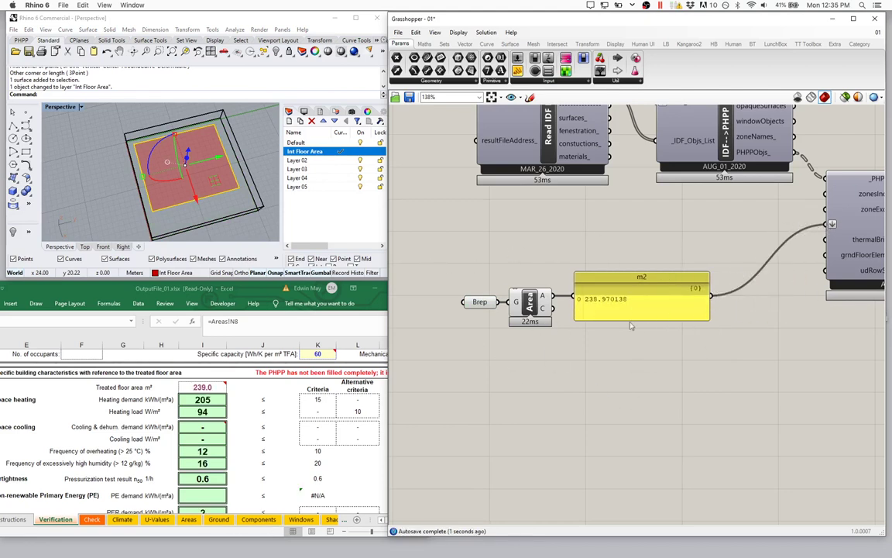
In Rhino, draw a second, smaller corner-to-corner rectangular plane of about 39 m² beside the first interior floor surface, inside the box outline
{"action": "right_click_drag", "start_coordinate": [186, 186], "coordinate": [200, 124]}
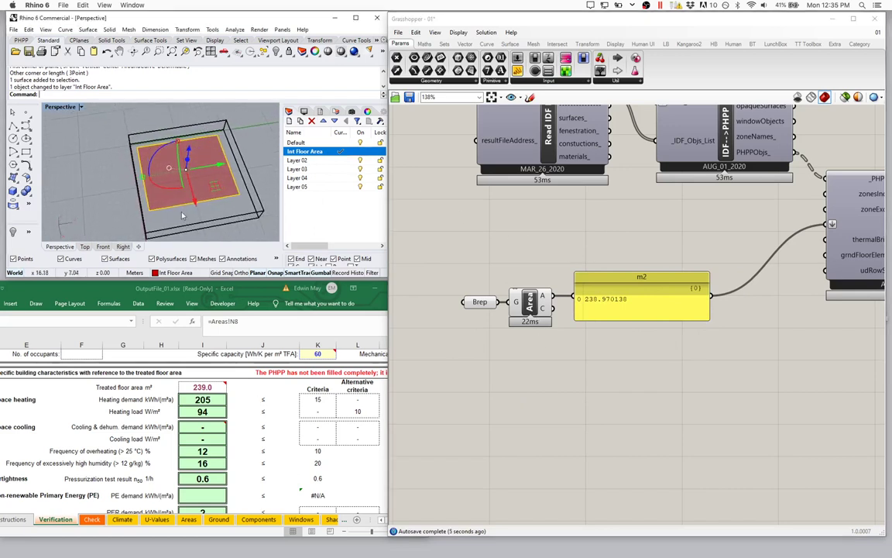
{"action": "right_click_drag", "start_coordinate": [178, 213], "coordinate": [163, 192]}
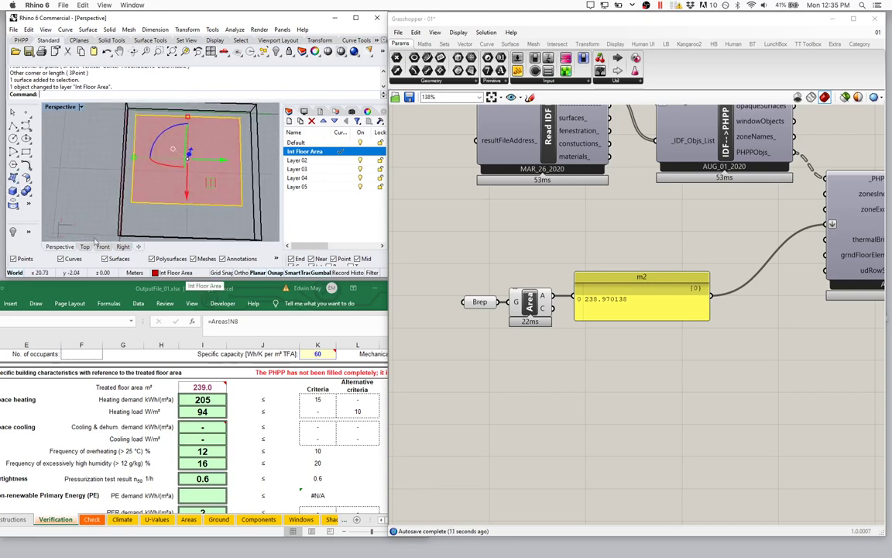
{"action": "left_click", "coordinate": [24, 175]}
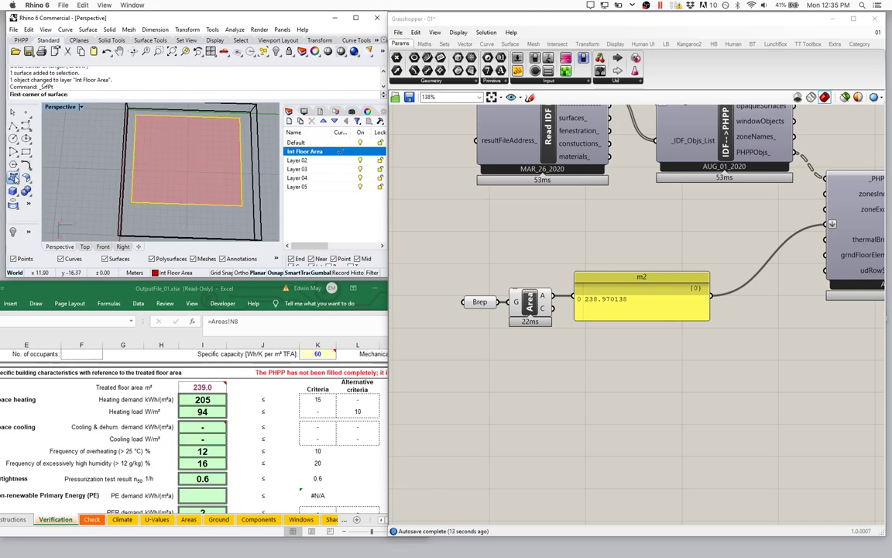
{"action": "left_click", "coordinate": [24, 175]}
{"action": "left_click", "coordinate": [24, 177]}
{"action": "left_click", "coordinate": [28, 195]}
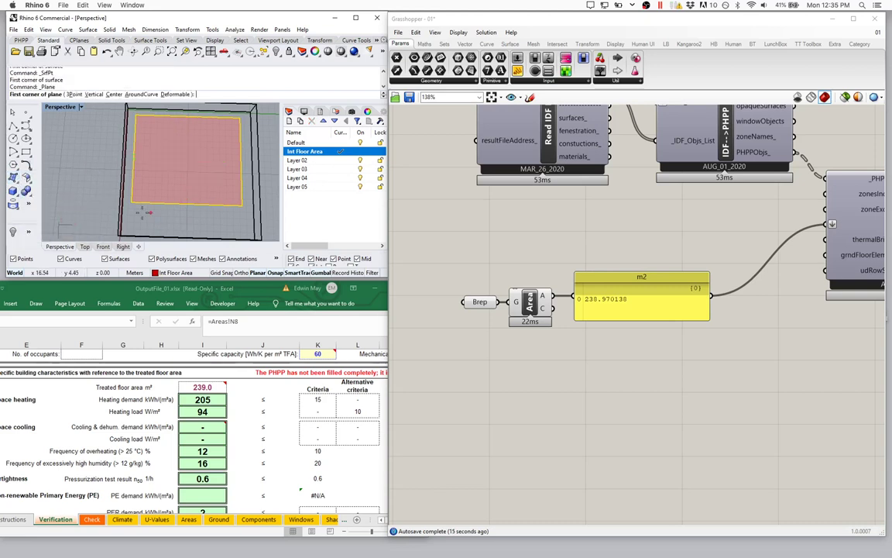
{"action": "left_click", "coordinate": [132, 207]}
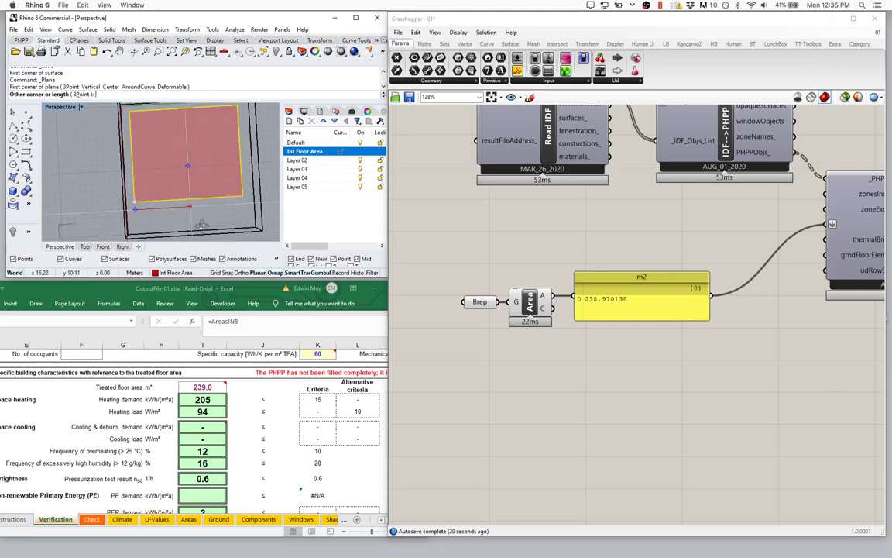
{"action": "scroll", "coordinate": [205, 229], "scroll_direction": "up", "scroll_amount": 4}
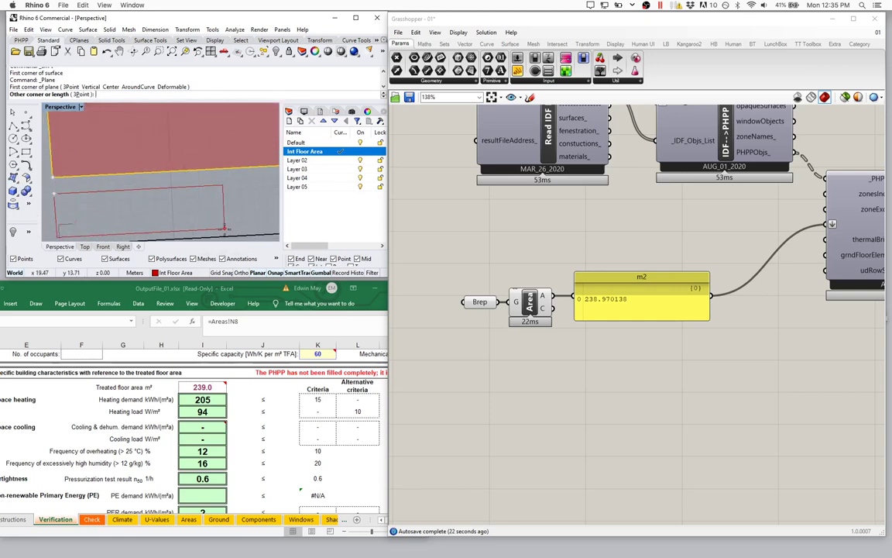
{"action": "left_click", "coordinate": [220, 225]}
Select both interior floor surfaces and assign them together to the Brep parameter as multiple Breps
{"action": "key", "text": "ctrl+a"}
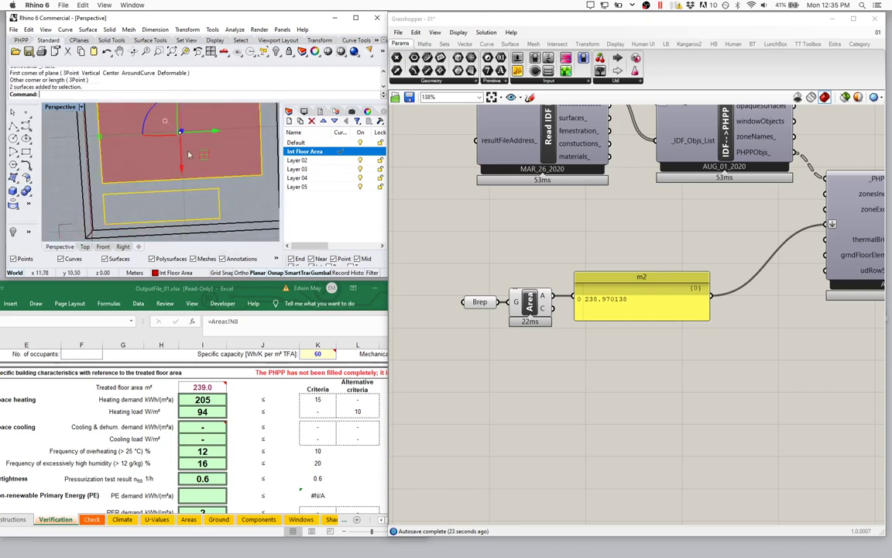
{"action": "right_click", "coordinate": [480, 303]}
{"action": "left_click", "coordinate": [500, 385]}
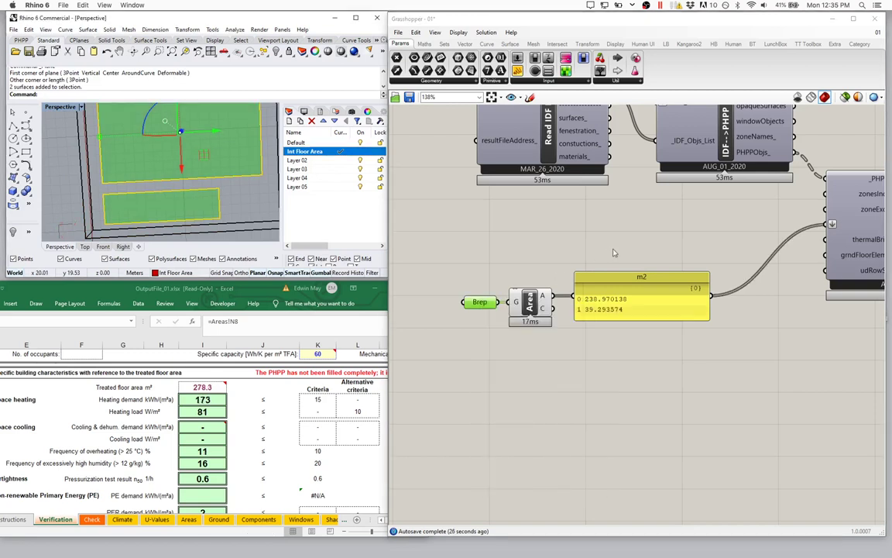
Wire the Brep directly into the tfa_ input, delete the Area component and m2 panel, and move the Brep beside Create Excel Obj - Geom
{"action": "scroll", "coordinate": [505, 301], "scroll_direction": "down", "scroll_amount": 2}
{"action": "left_click_drag", "start_coordinate": [543, 295], "coordinate": [777, 235]}
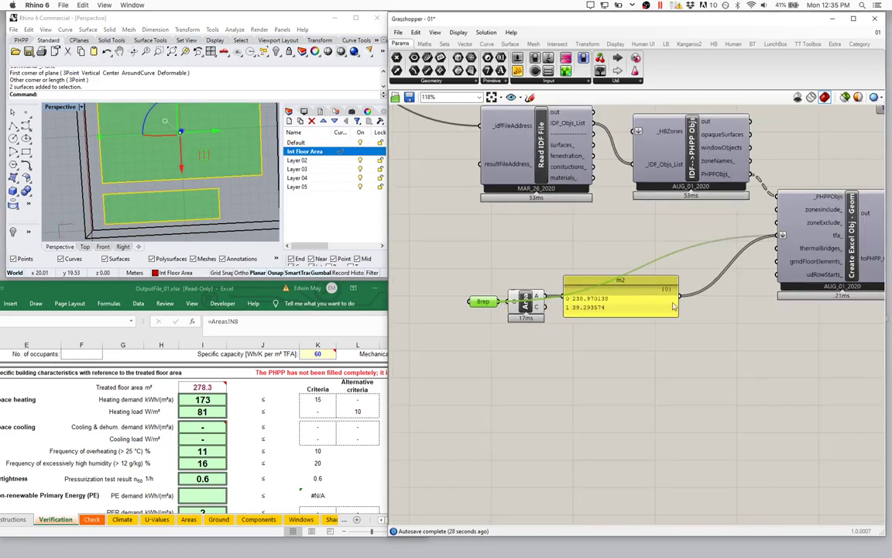
{"action": "left_click_drag", "start_coordinate": [662, 352], "coordinate": [520, 271]}
{"action": "key", "text": "Delete"}
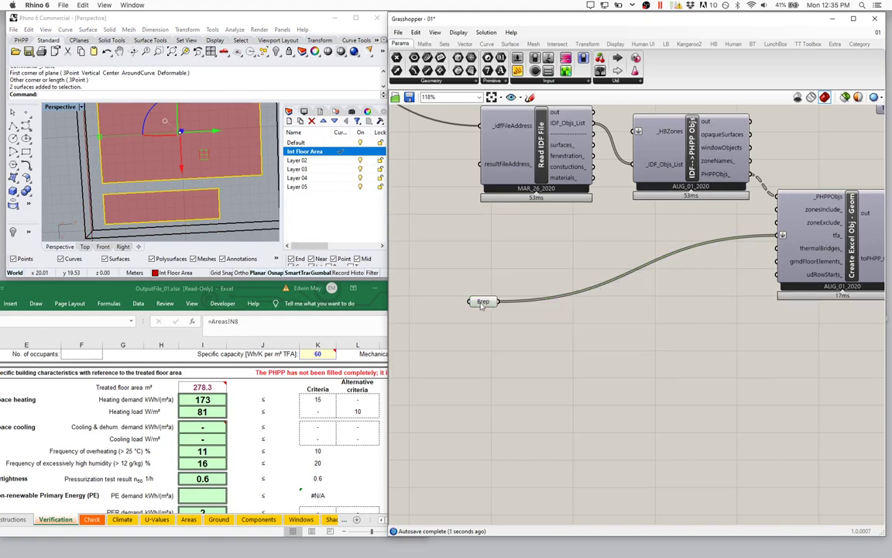
{"action": "left_click_drag", "start_coordinate": [480, 303], "coordinate": [720, 248]}
{"action": "right_click_drag", "start_coordinate": [721, 248], "coordinate": [524, 259]}
{"action": "scroll", "coordinate": [534, 262], "scroll_direction": "up", "scroll_amount": 3}
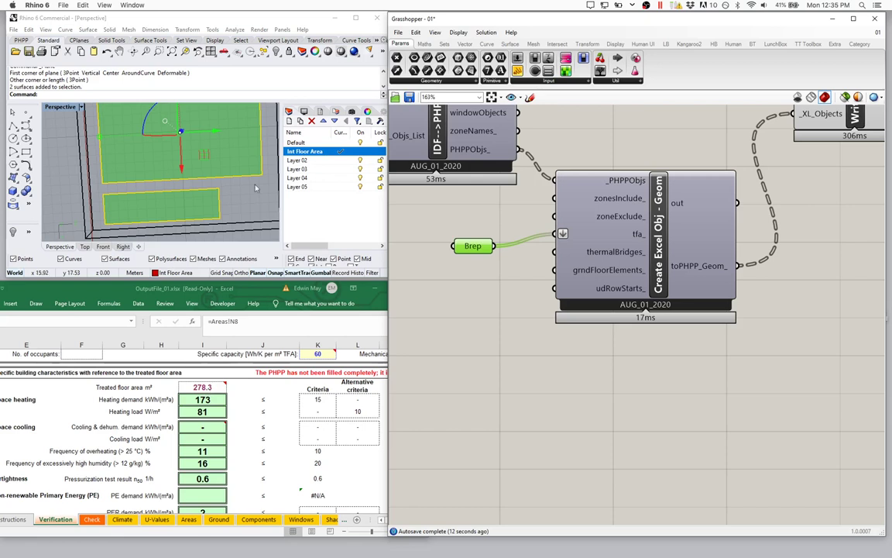
Inspect both floor surfaces inside the Rhino box, and switch to Excel to examine the Verification results from heating demand to PE demand
{"action": "scroll", "coordinate": [255, 187], "scroll_direction": "down", "scroll_amount": 3}
{"action": "right_click_drag", "start_coordinate": [256, 187], "coordinate": [157, 252]}
{"action": "key", "text": "Escape"}
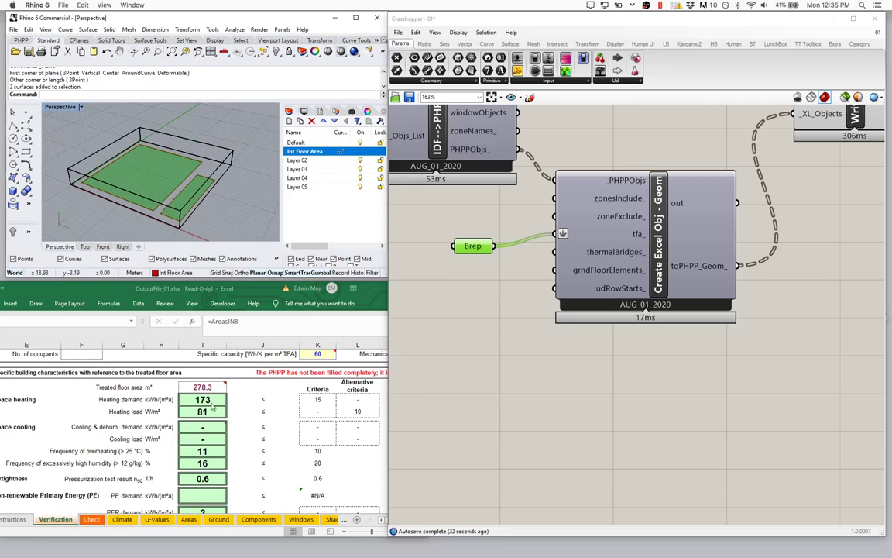
{"action": "left_click", "coordinate": [212, 406]}
{"action": "left_click_drag", "start_coordinate": [203, 399], "coordinate": [204, 497]}
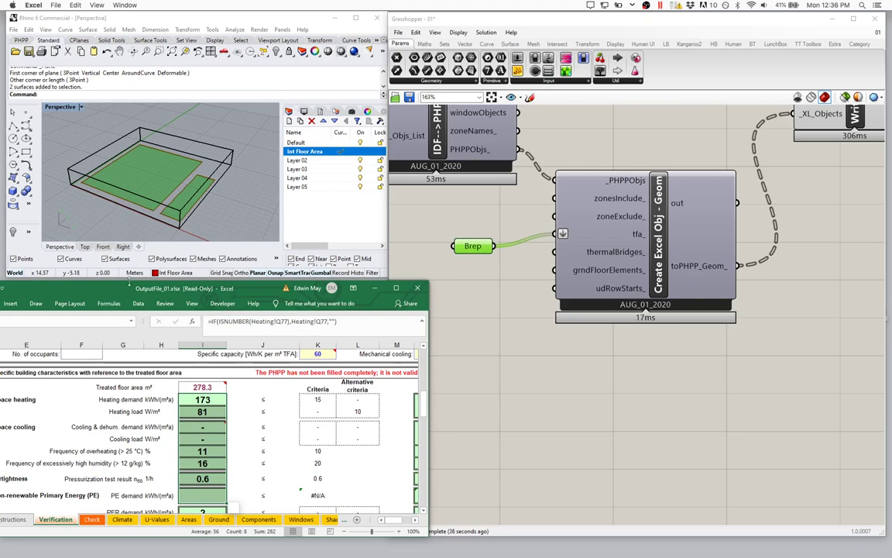
Enlarge the Excel view of the Verification sheet and set the No. of dwelling units to 1
{"action": "left_click_drag", "start_coordinate": [130, 285], "coordinate": [132, 209]}
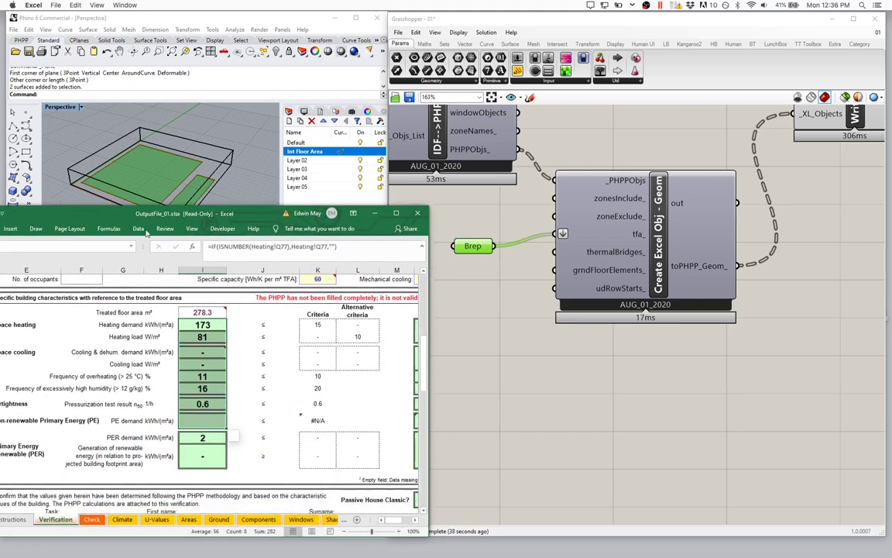
{"action": "scroll", "coordinate": [99, 290], "scroll_direction": "up", "scroll_amount": 2}
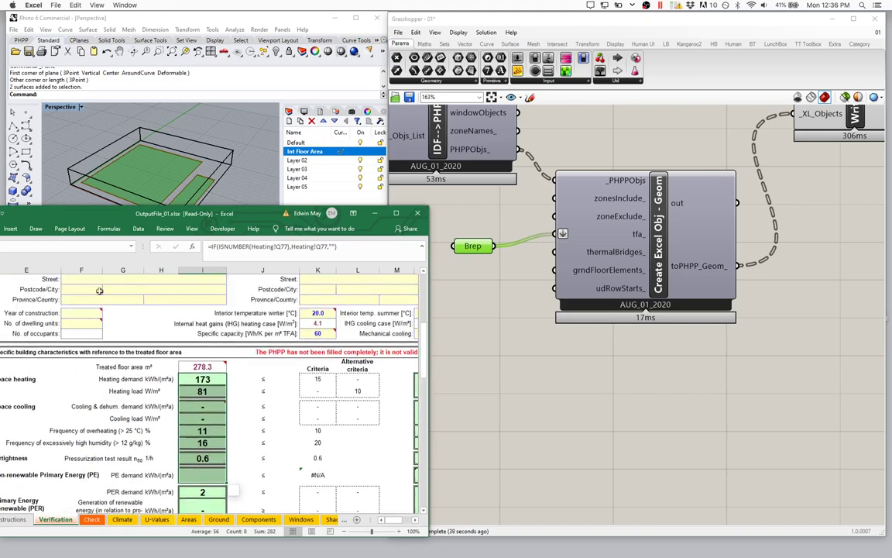
{"action": "left_click", "coordinate": [15, 325]}
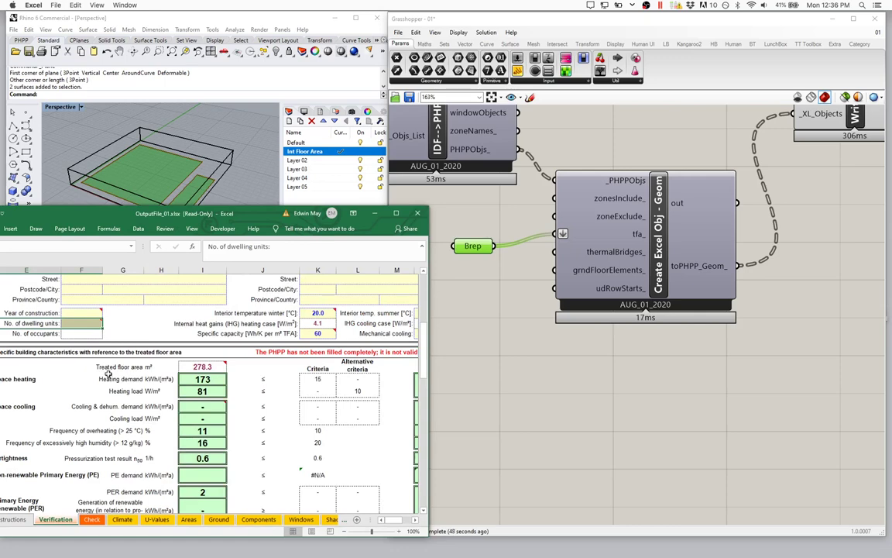
{"action": "left_click", "coordinate": [85, 325]}
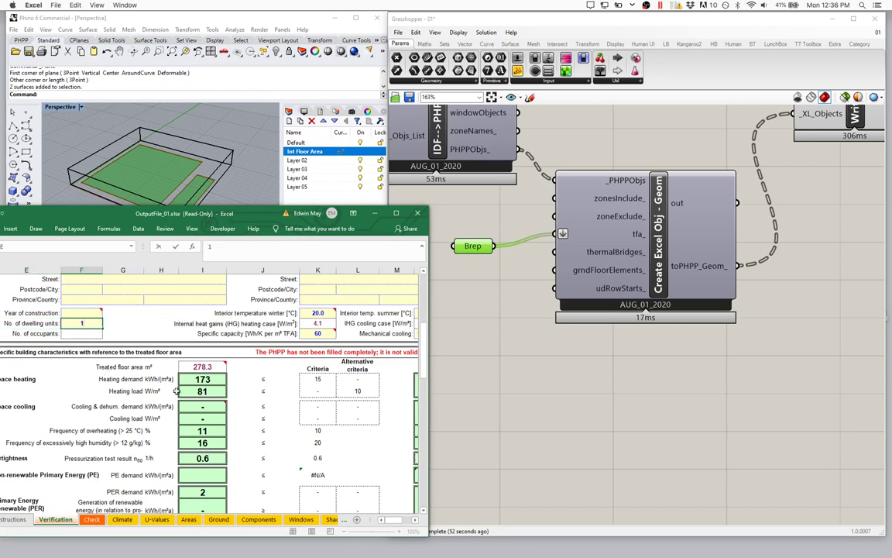
{"action": "key", "text": "Return"}
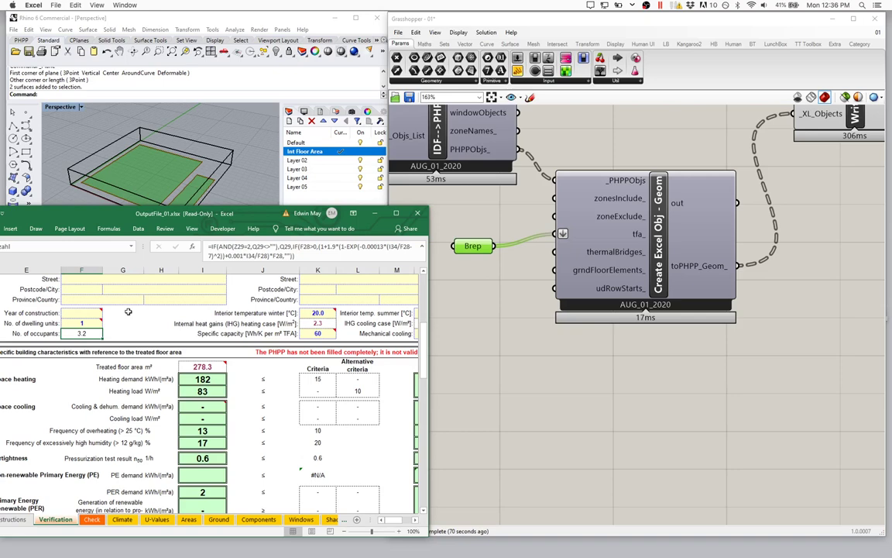
Clear the No. of dwelling units entry and shrink the Excel window to fit beneath Rhino
{"action": "left_click", "coordinate": [82, 322]}
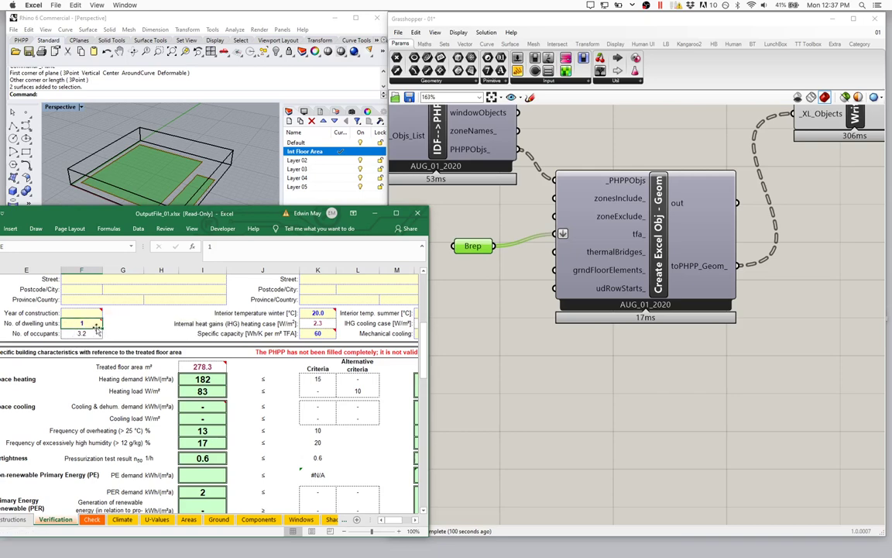
{"action": "mouse_move", "coordinate": [93, 323]}
{"action": "key", "text": "Delete"}
{"action": "left_click", "coordinate": [126, 336]}
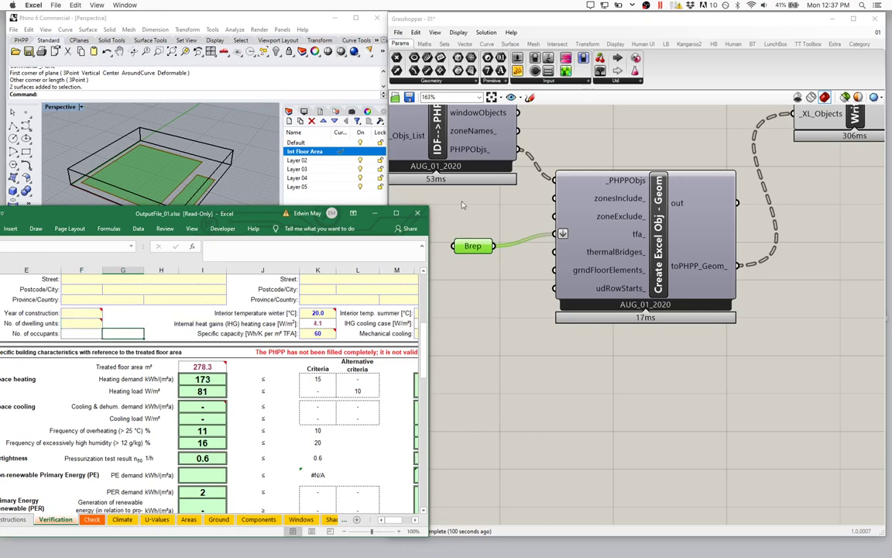
{"action": "left_click", "coordinate": [434, 204]}
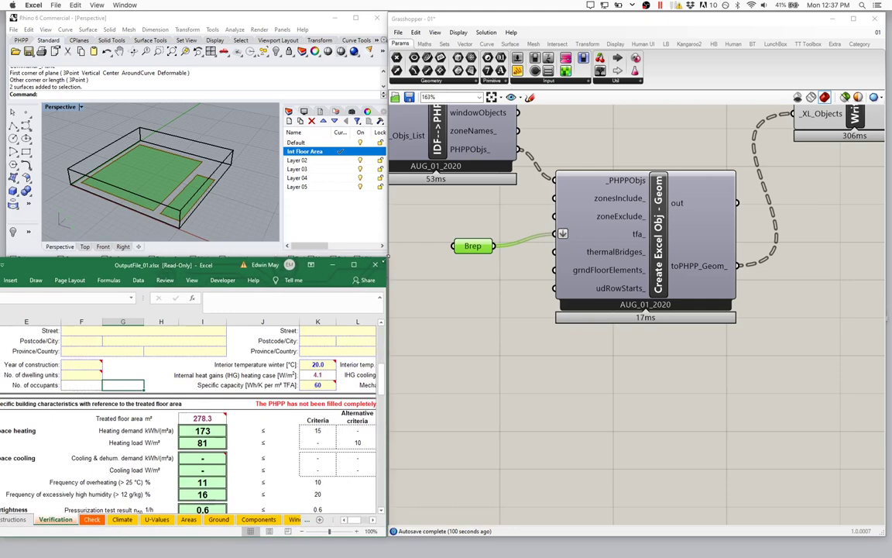
In Grasshopper, add a BT_CreateXLObj_Setup component and align it beneath the Create Excel Obj - Geom component
{"action": "scroll", "coordinate": [539, 328], "scroll_direction": "down", "scroll_amount": 5}
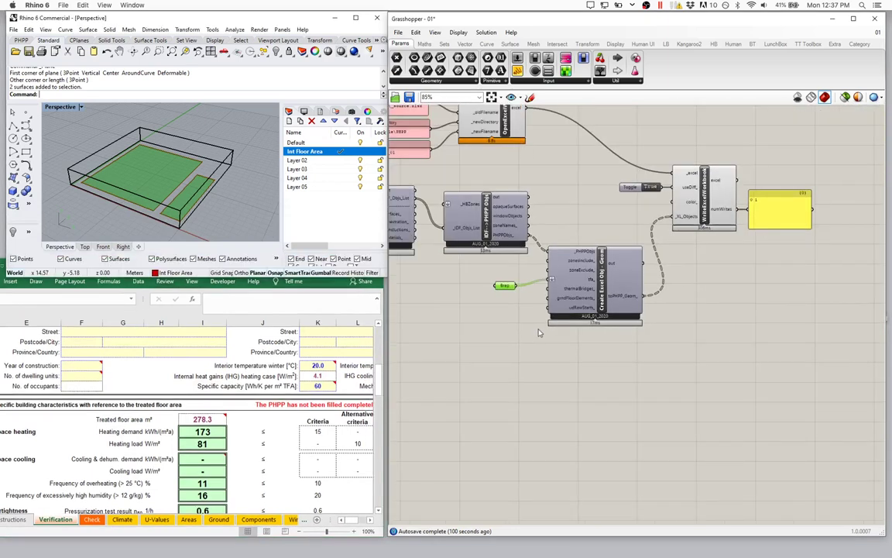
{"action": "left_click_drag", "start_coordinate": [509, 295], "coordinate": [517, 292]}
{"action": "mouse_move", "coordinate": [517, 291]}
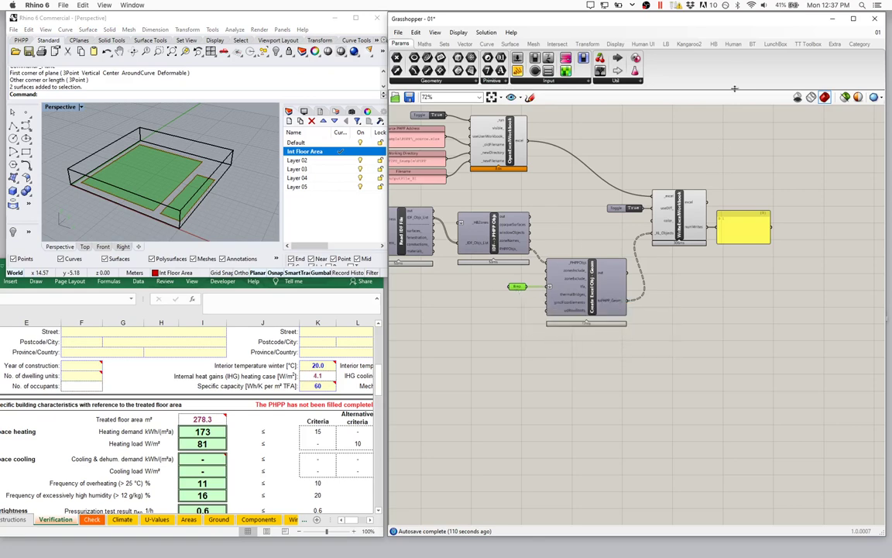
{"action": "left_click", "coordinate": [754, 45]}
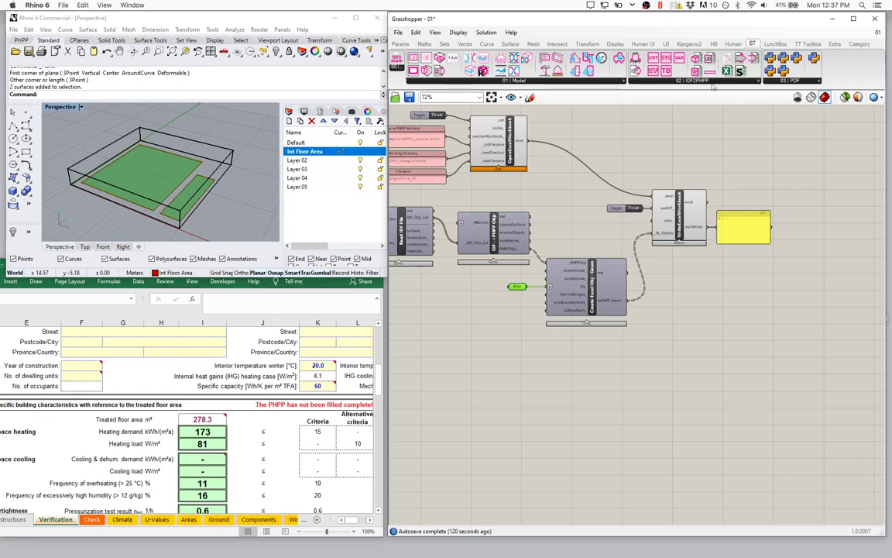
{"action": "left_click", "coordinate": [695, 82]}
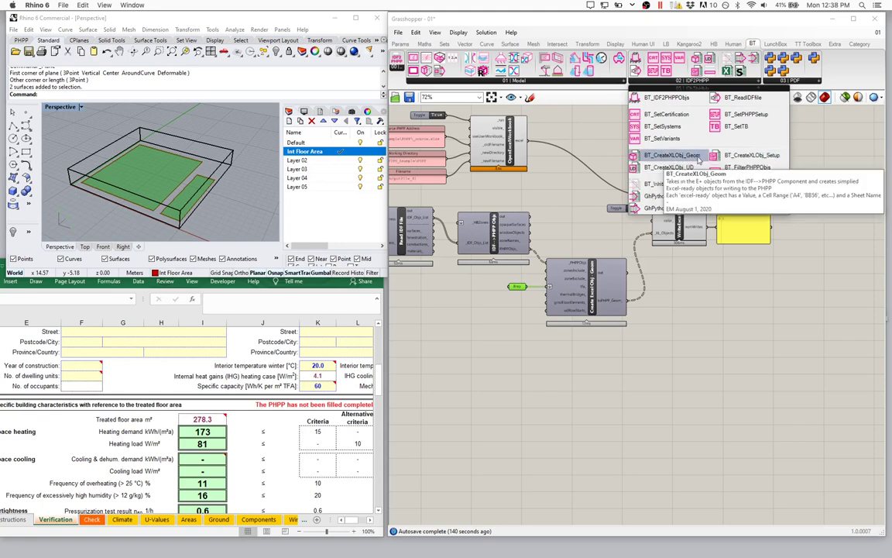
{"action": "left_click", "coordinate": [772, 159]}
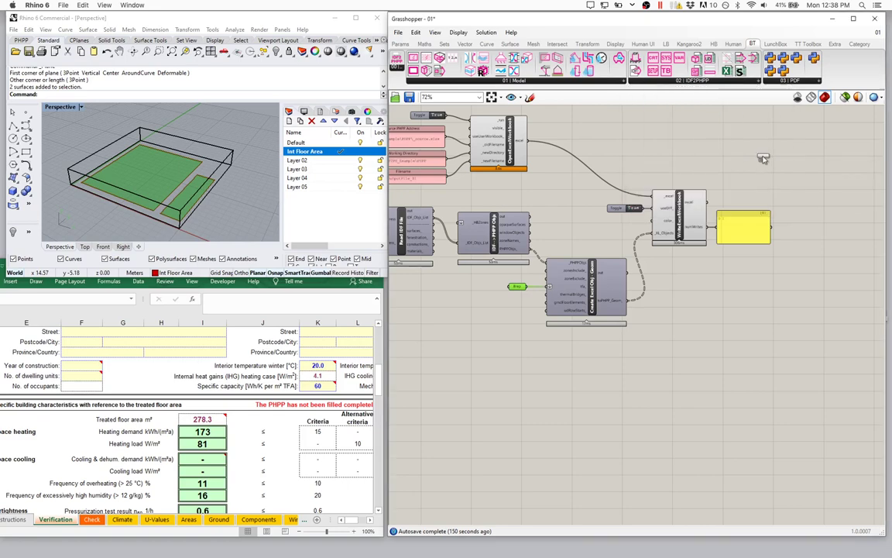
{"action": "left_click", "coordinate": [589, 367]}
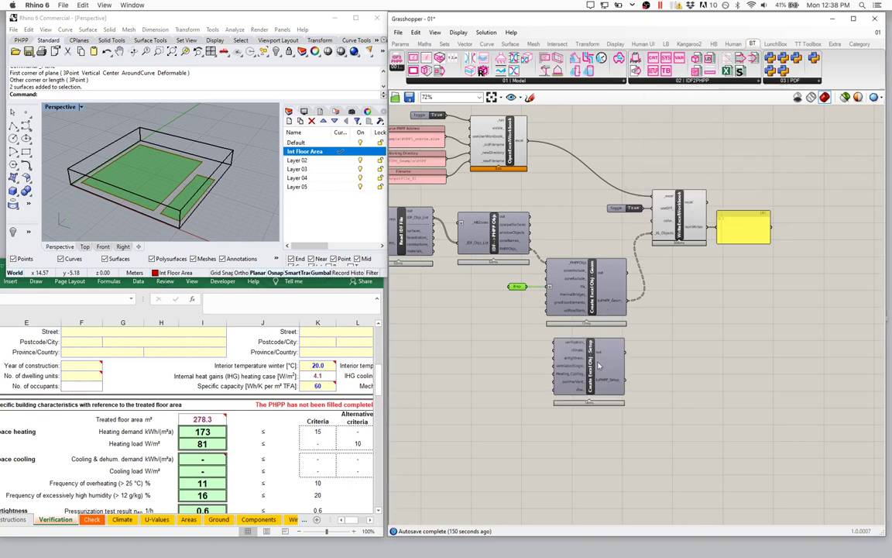
{"action": "scroll", "coordinate": [589, 367], "scroll_direction": "up", "scroll_amount": 4}
{"action": "left_click_drag", "start_coordinate": [599, 406], "coordinate": [597, 400]}
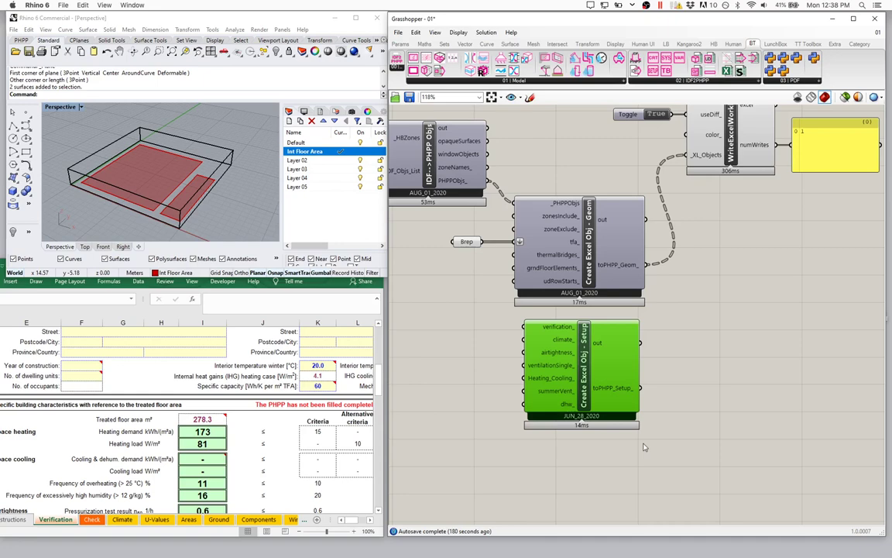
Add a panel showing the toPHPP_Setup_ output of the Create Excel Obj - Setup component and enlarge it
{"action": "double_click", "coordinate": [659, 376]}
{"action": "type", "text": "panel"}
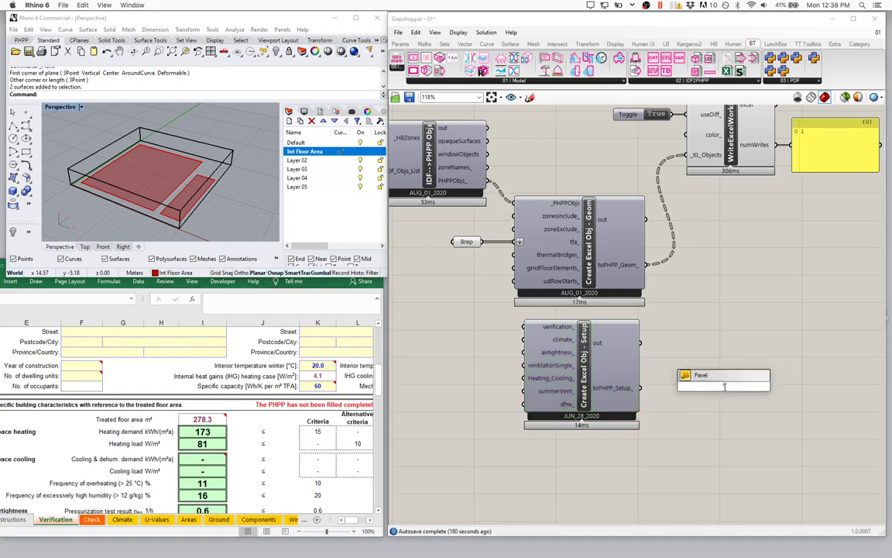
{"action": "key", "text": "Return"}
{"action": "left_click_drag", "start_coordinate": [640, 387], "coordinate": [680, 385]}
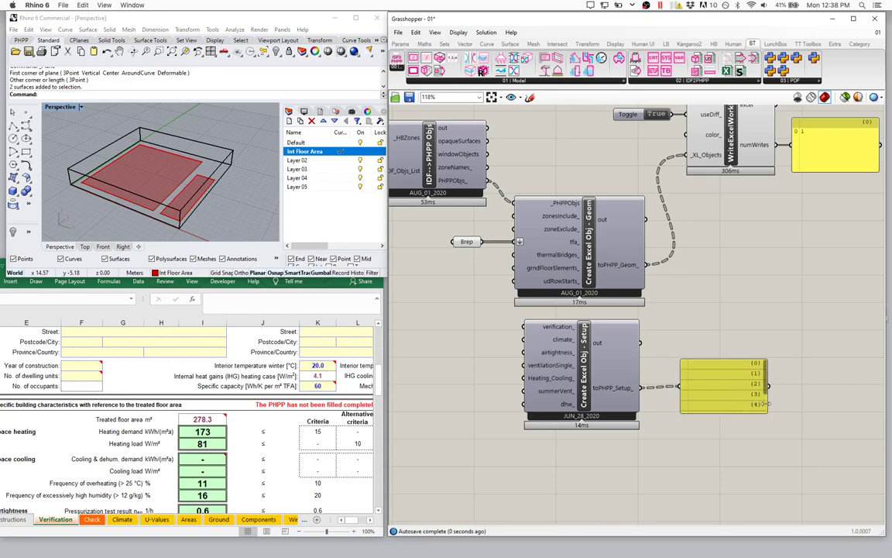
{"action": "left_click_drag", "start_coordinate": [764, 409], "coordinate": [782, 442]}
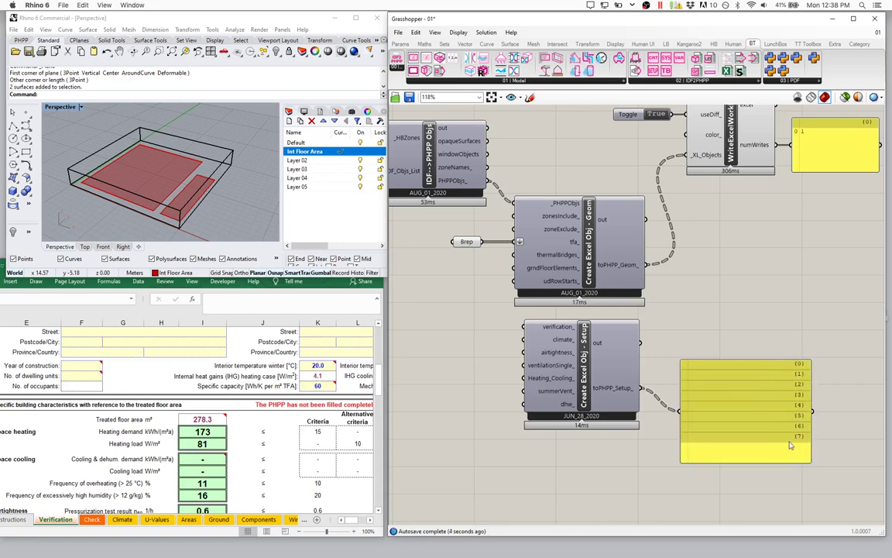
{"action": "left_click", "coordinate": [775, 403]}
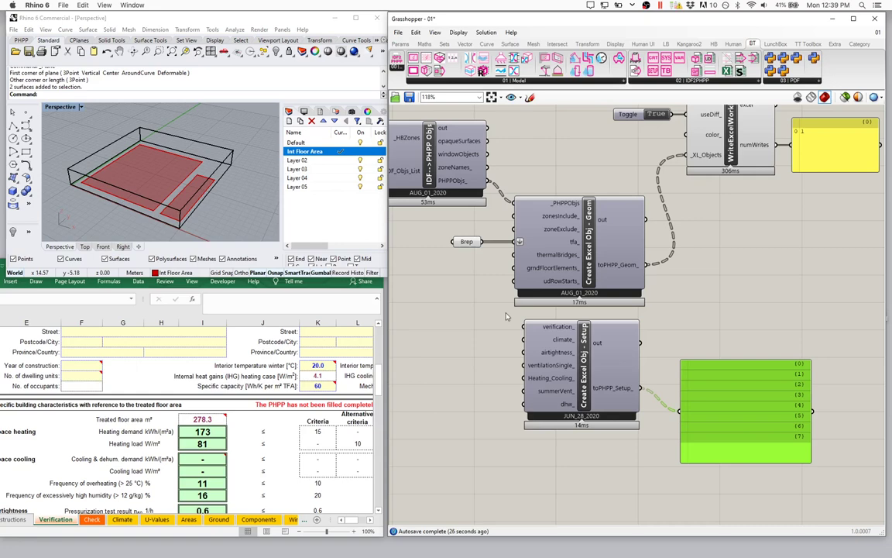
Add a BT_SetPHPPSetup component and place it to the left of the Create Excel Obj - Setup component
{"action": "right_click_drag", "start_coordinate": [457, 285], "coordinate": [576, 253]}
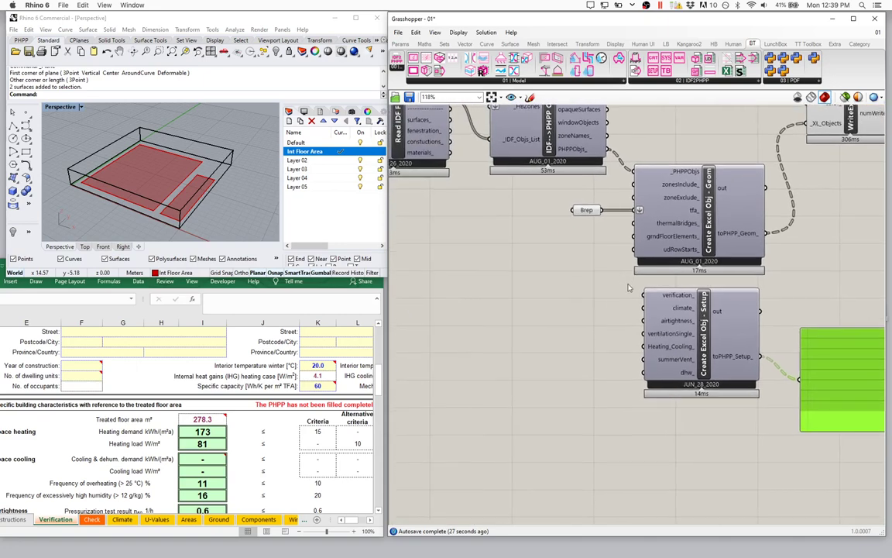
{"action": "left_click", "coordinate": [668, 300]}
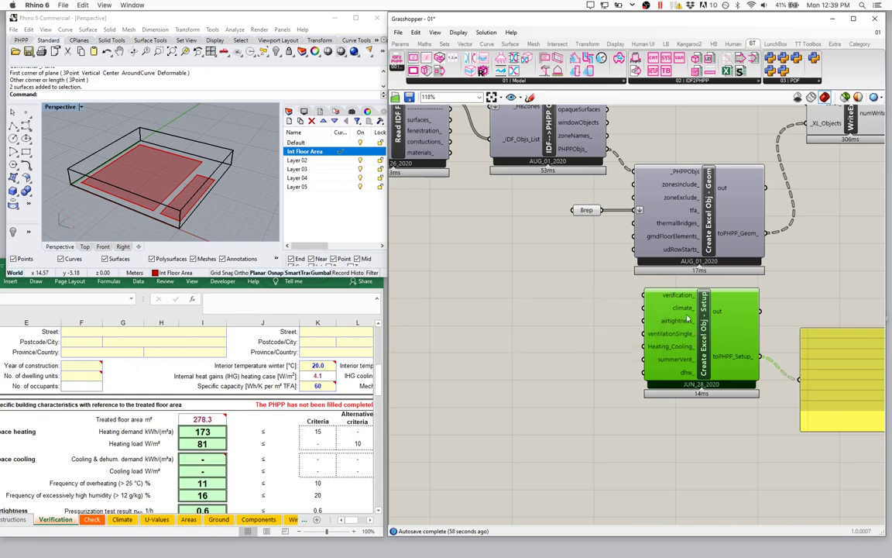
{"action": "left_click", "coordinate": [688, 81]}
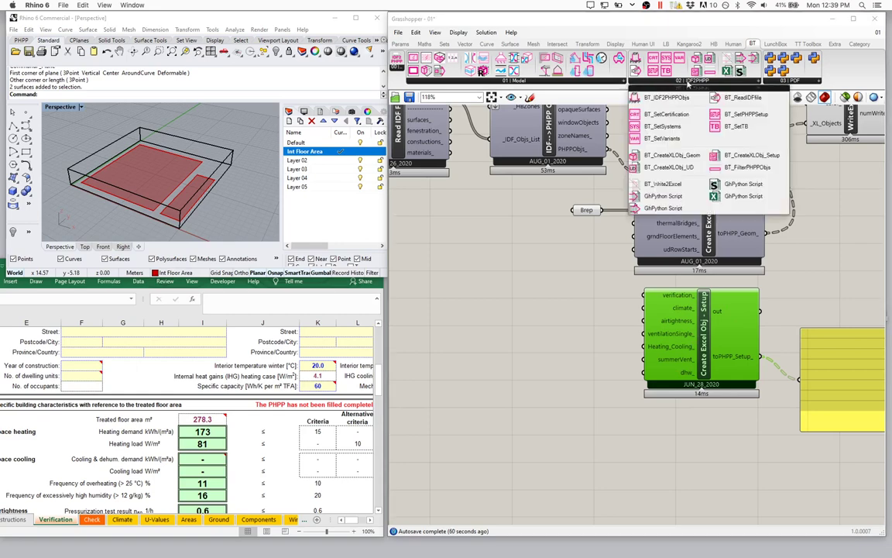
{"action": "left_click", "coordinate": [775, 119]}
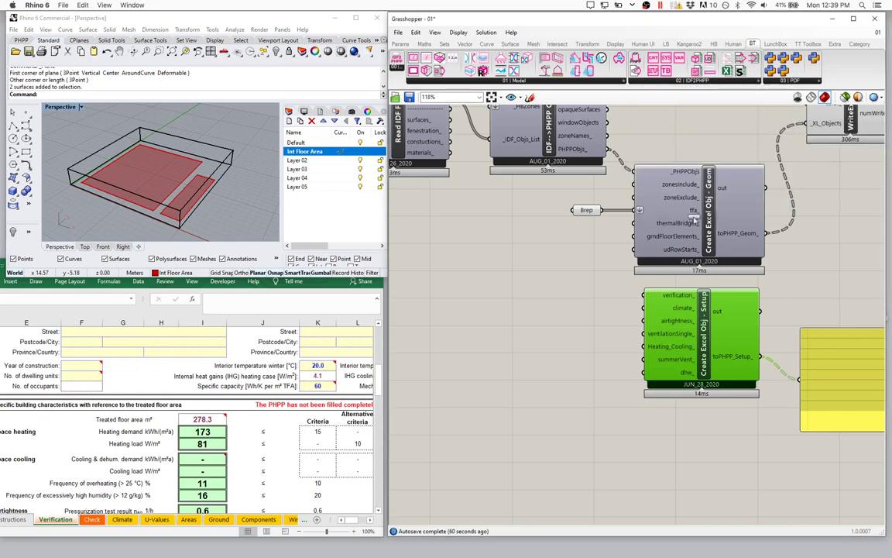
{"action": "left_click", "coordinate": [529, 358]}
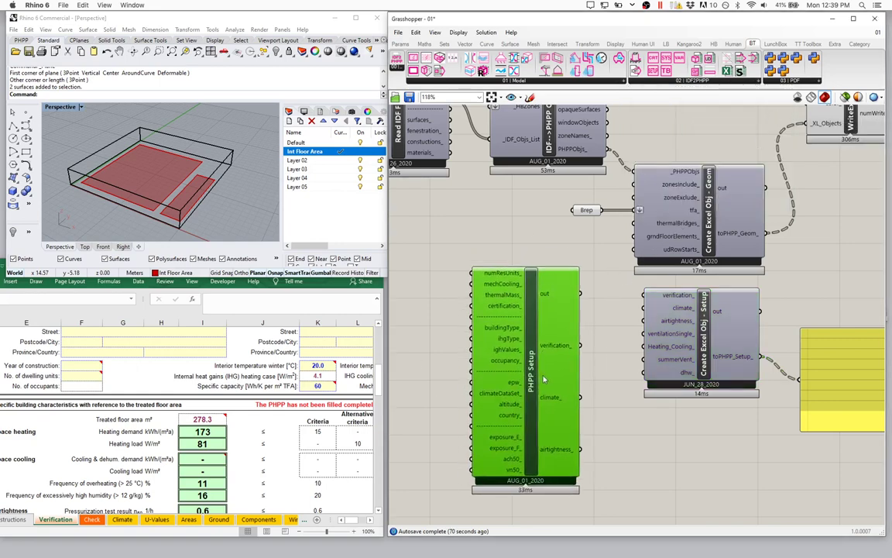
{"action": "left_click_drag", "start_coordinate": [544, 379], "coordinate": [516, 382]}
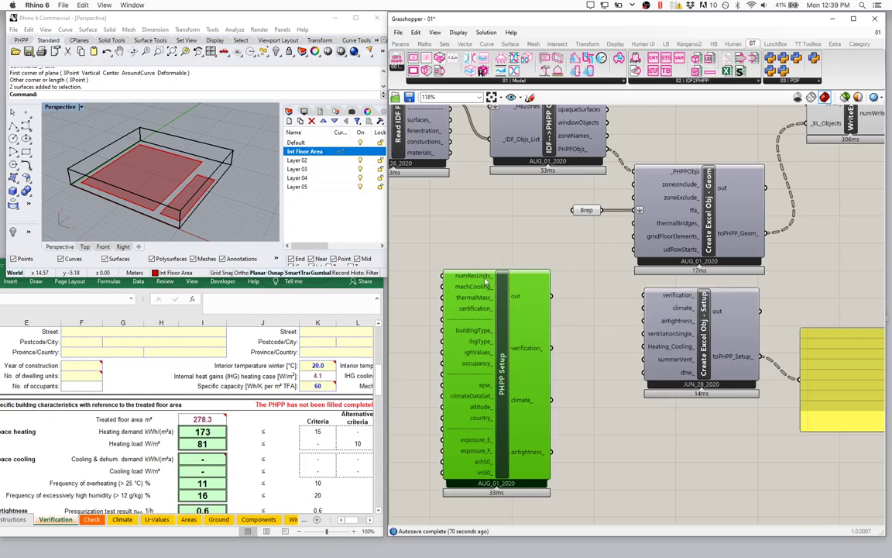
{"action": "mouse_move", "coordinate": [485, 281]}
{"action": "mouse_move", "coordinate": [479, 345]}
{"action": "left_click_drag", "start_coordinate": [536, 428], "coordinate": [548, 427]}
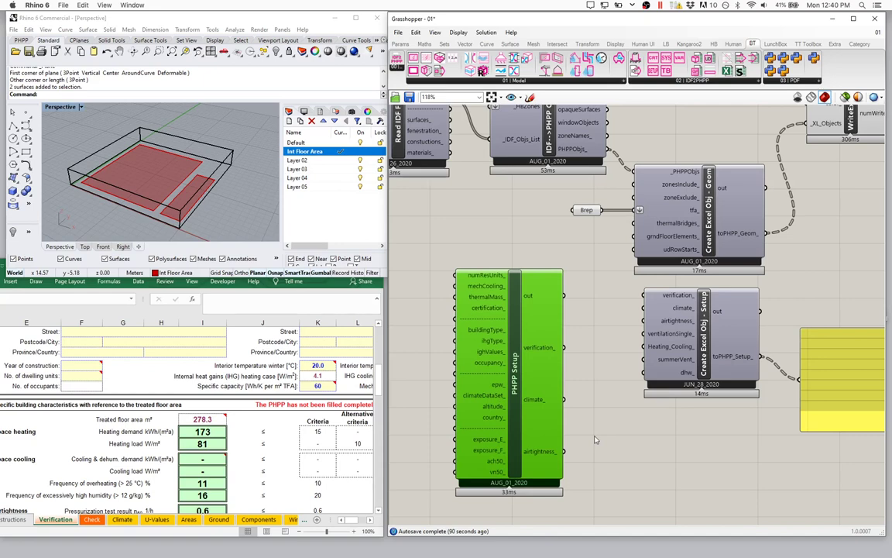
Add a panel to the PHPP Setup component's verification_ output, widen it to fit the text, and place it below the Setup components
{"action": "left_click", "coordinate": [637, 438]}
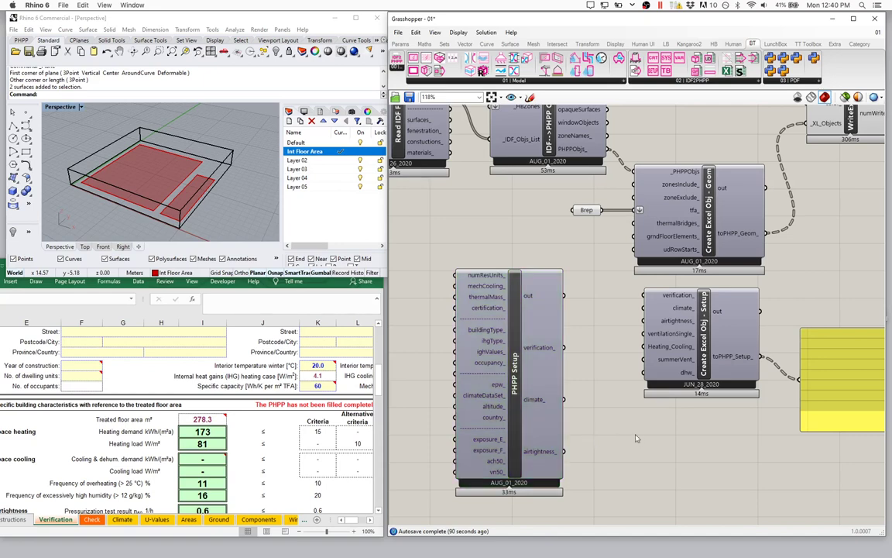
{"action": "double_click", "coordinate": [637, 439]}
{"action": "type", "text": "panel"}
{"action": "key", "text": "Return"}
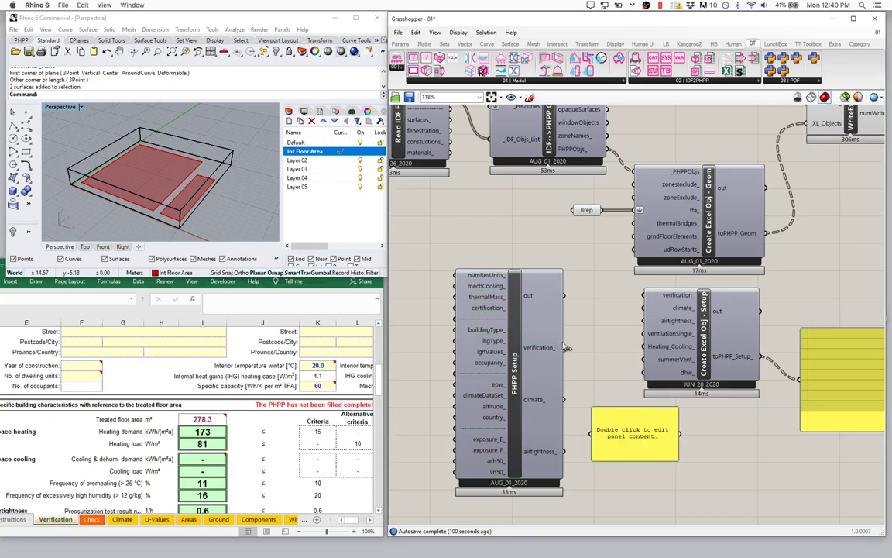
{"action": "left_click_drag", "start_coordinate": [564, 347], "coordinate": [590, 438]}
{"action": "right_click_drag", "start_coordinate": [681, 480], "coordinate": [596, 395]}
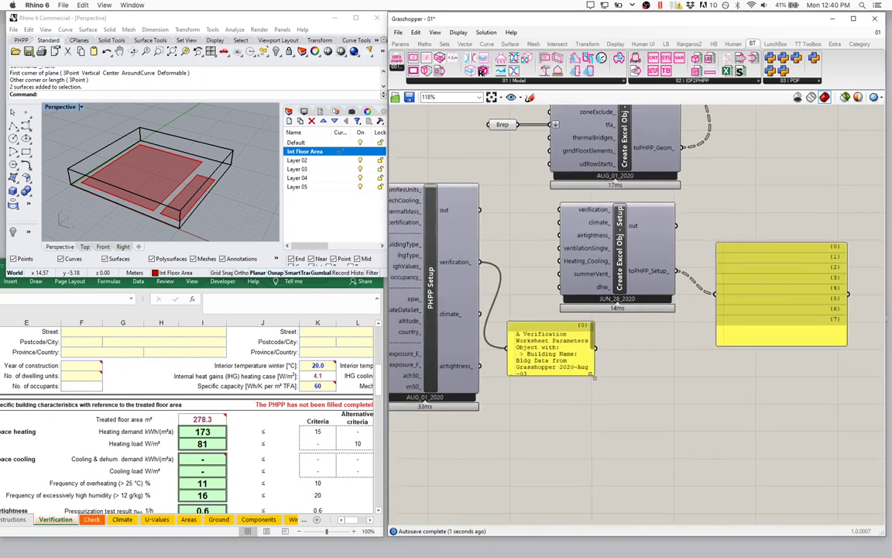
{"action": "left_click_drag", "start_coordinate": [593, 377], "coordinate": [772, 409]}
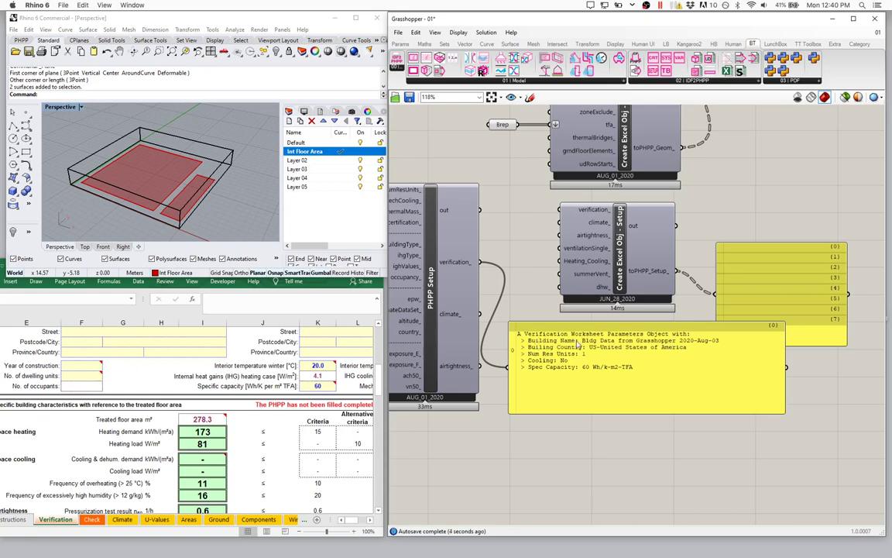
{"action": "left_click_drag", "start_coordinate": [577, 343], "coordinate": [574, 367]}
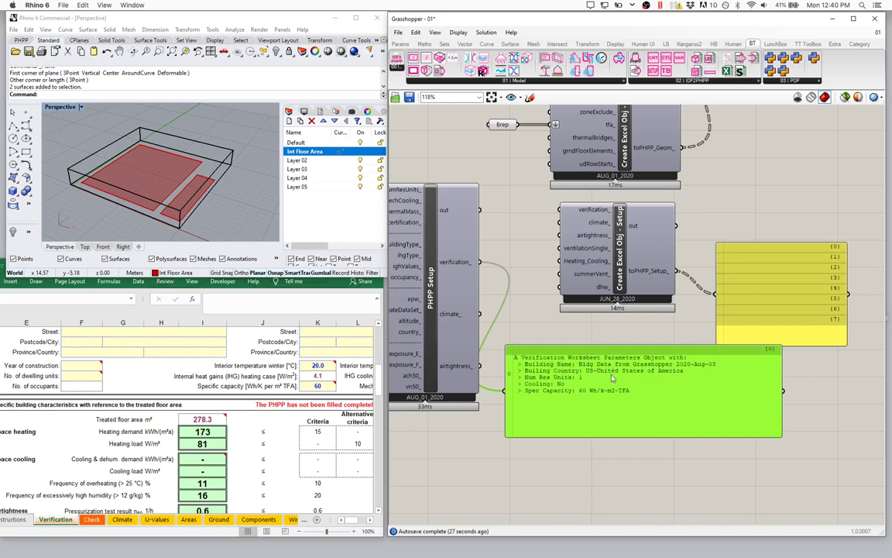
{"action": "right_click_drag", "start_coordinate": [567, 390], "coordinate": [678, 379]}
{"action": "left_click_drag", "start_coordinate": [656, 408], "coordinate": [677, 433]}
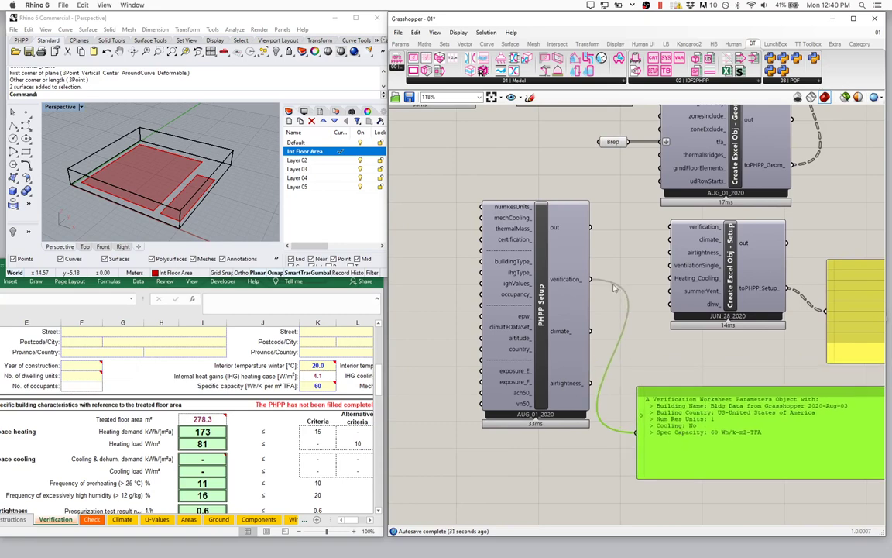
Connect PHPP Setup's verification_ output to the Create Excel Obj - Setup verification_ input and enlarge the toPHPP_Setup_ panel until its entries are readable
{"action": "left_click_drag", "start_coordinate": [602, 274], "coordinate": [673, 227]}
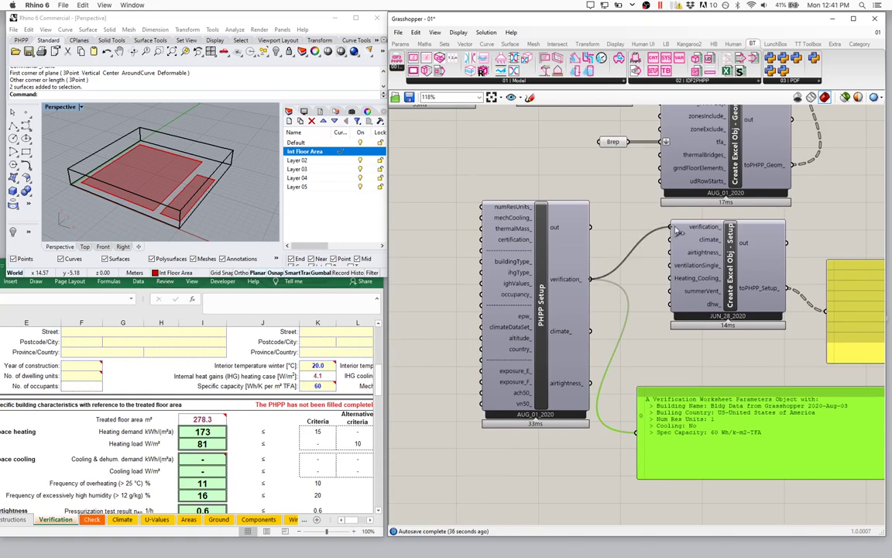
{"action": "right_click_drag", "start_coordinate": [676, 230], "coordinate": [405, 215]}
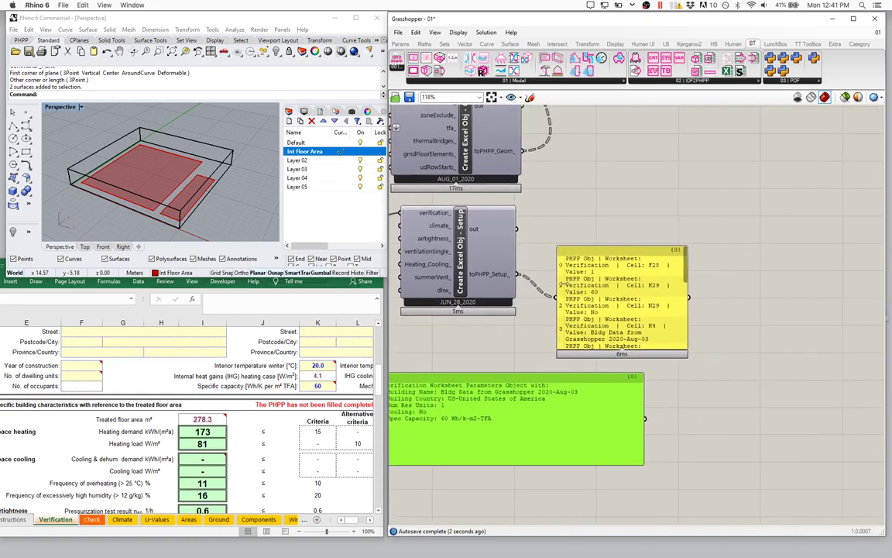
{"action": "left_click_drag", "start_coordinate": [686, 348], "coordinate": [883, 356]}
{"action": "right_click_drag", "start_coordinate": [883, 356], "coordinate": [784, 344]}
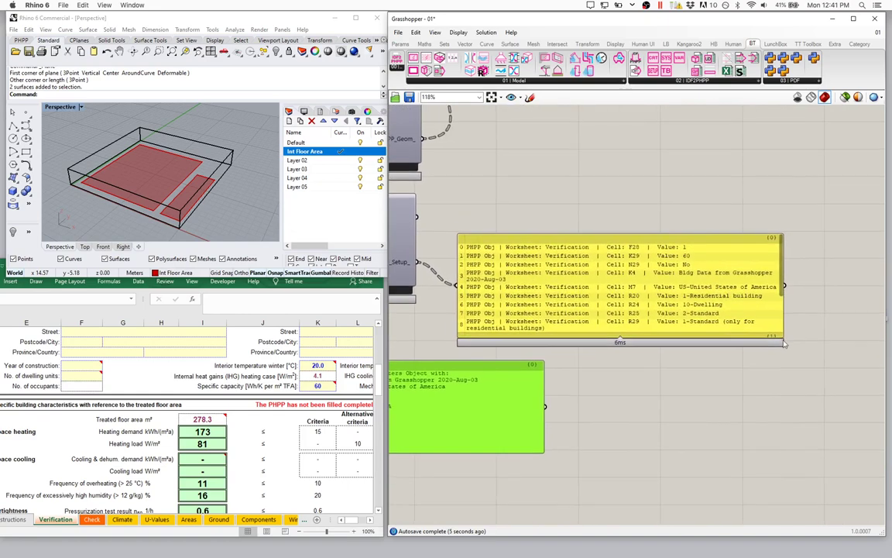
{"action": "left_click_drag", "start_coordinate": [784, 343], "coordinate": [843, 343]}
{"action": "right_click_drag", "start_coordinate": [466, 406], "coordinate": [574, 396]}
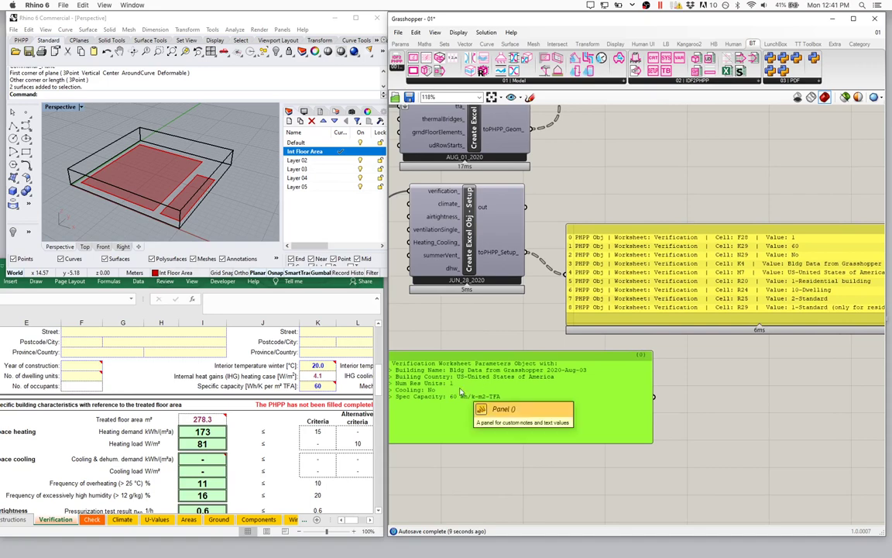
{"action": "right_click_drag", "start_coordinate": [712, 349], "coordinate": [620, 353]}
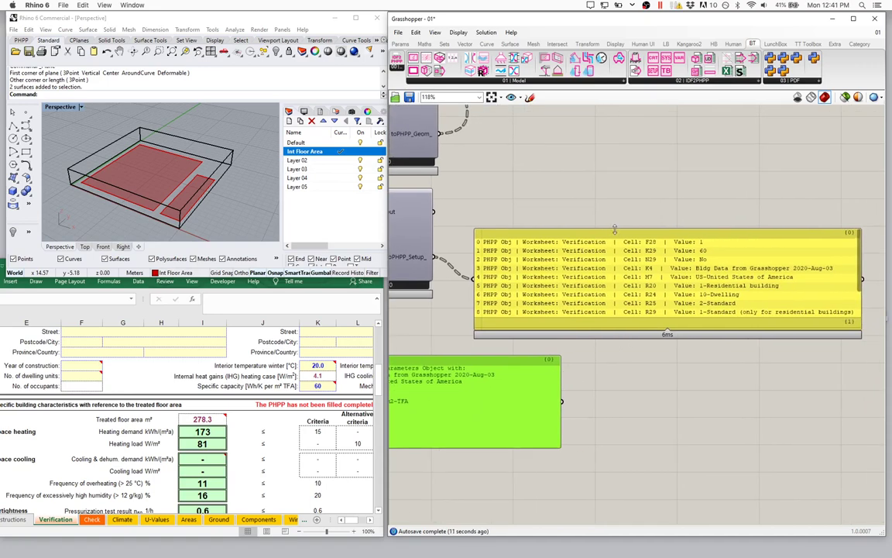
{"action": "left_click_drag", "start_coordinate": [615, 229], "coordinate": [614, 207]}
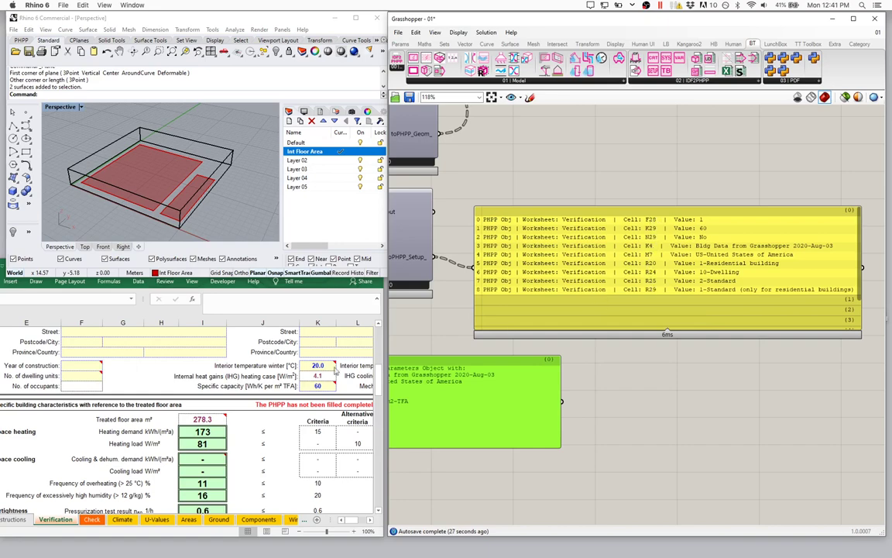
Switch to Excel, select the No. of dwelling units cell F28, and shift the window to expose its row number
{"action": "left_click", "coordinate": [78, 369]}
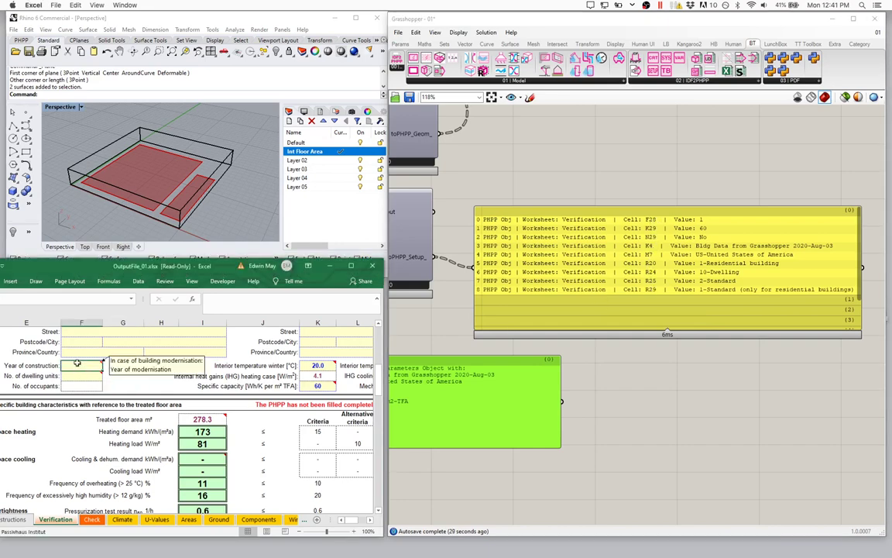
{"action": "left_click_drag", "start_coordinate": [79, 266], "coordinate": [143, 259]}
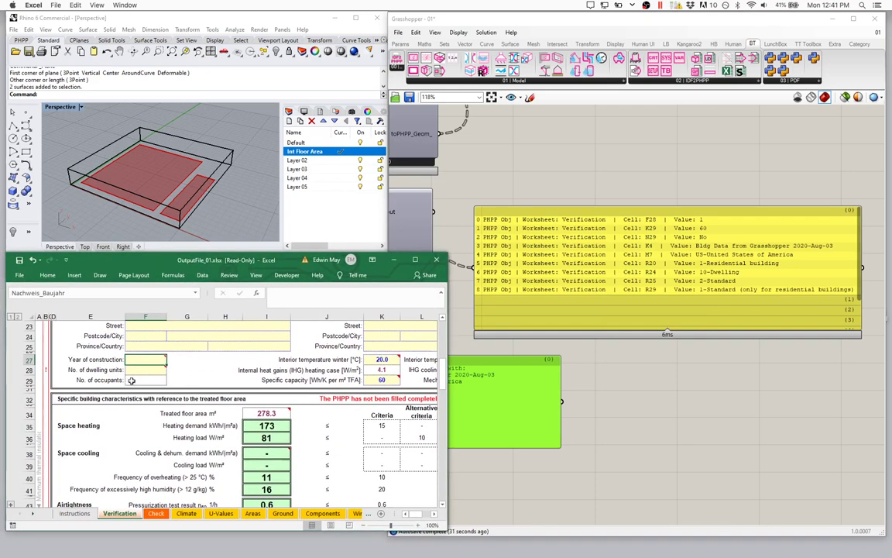
{"action": "key", "text": "Down"}
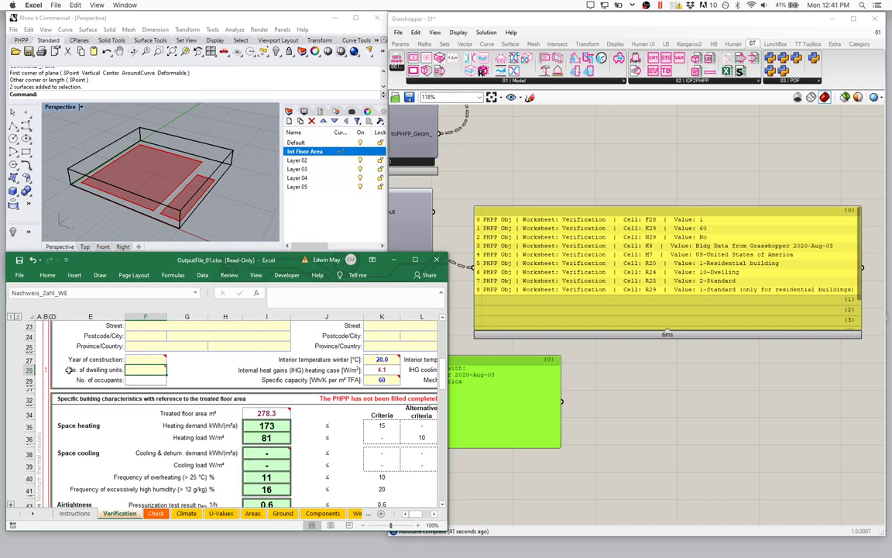
{"action": "mouse_move", "coordinate": [147, 371]}
{"action": "mouse_move", "coordinate": [233, 260]}
{"action": "left_mouse_down"}
{"action": "mouse_move", "coordinate": [233, 241]}
{"action": "mouse_move", "coordinate": [220, 266]}
{"action": "left_mouse_up"}
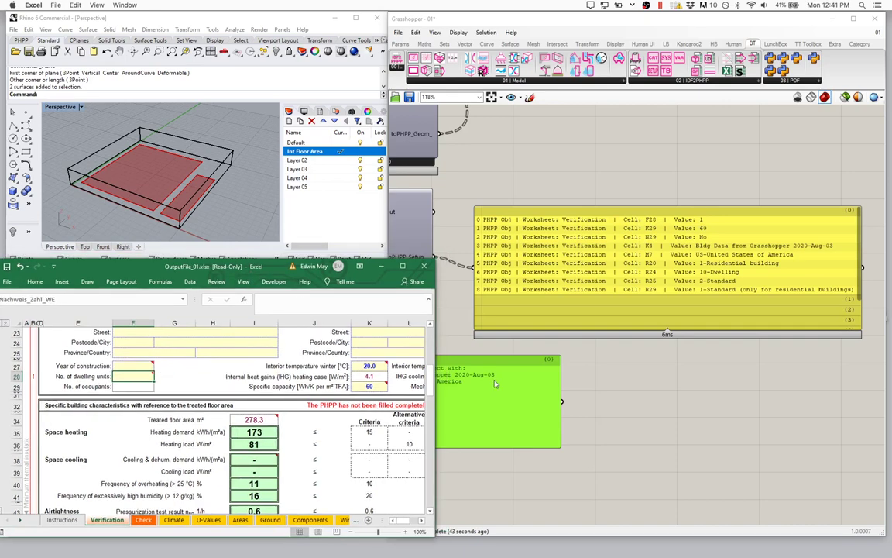
In Grasshopper, feed a panel containing 3 into PHPP Setup's numResUnits_ input and check the F28 entry in the output panel
{"action": "right_click_drag", "start_coordinate": [445, 341], "coordinate": [726, 377]}
{"action": "right_click_drag", "start_coordinate": [317, 166], "coordinate": [472, 190]}
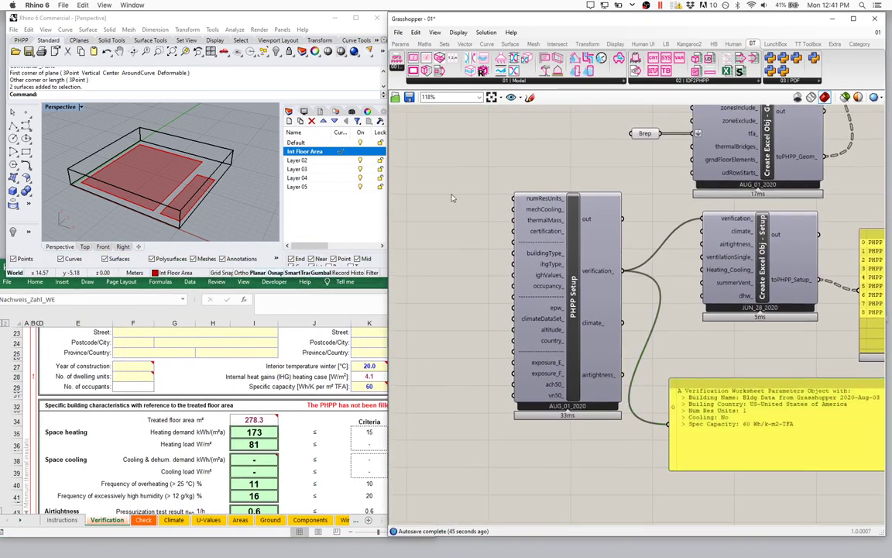
{"action": "double_click", "coordinate": [444, 190]}
{"action": "type", "text": "\""}
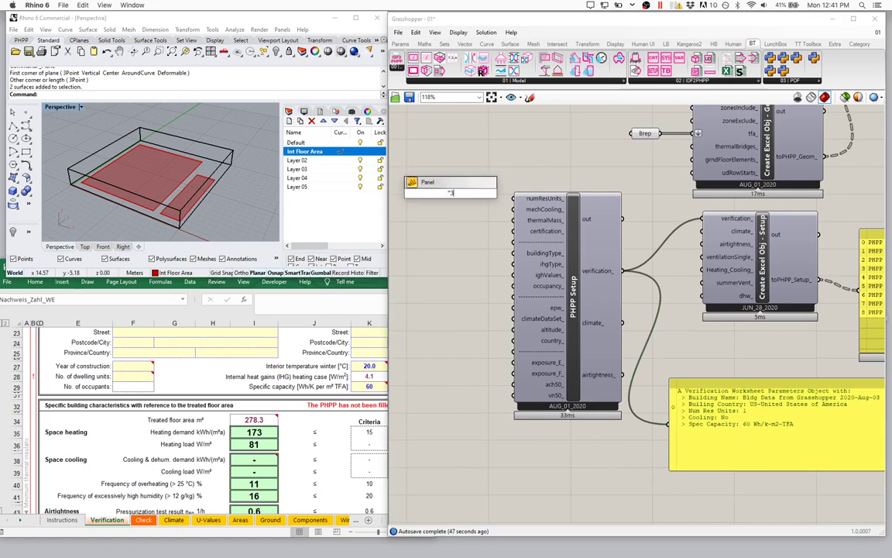
{"action": "type", "text": "3"}
{"action": "key", "text": "Return"}
{"action": "left_click_drag", "start_coordinate": [461, 193], "coordinate": [513, 199]}
{"action": "right_click_drag", "start_coordinate": [763, 329], "coordinate": [498, 314]}
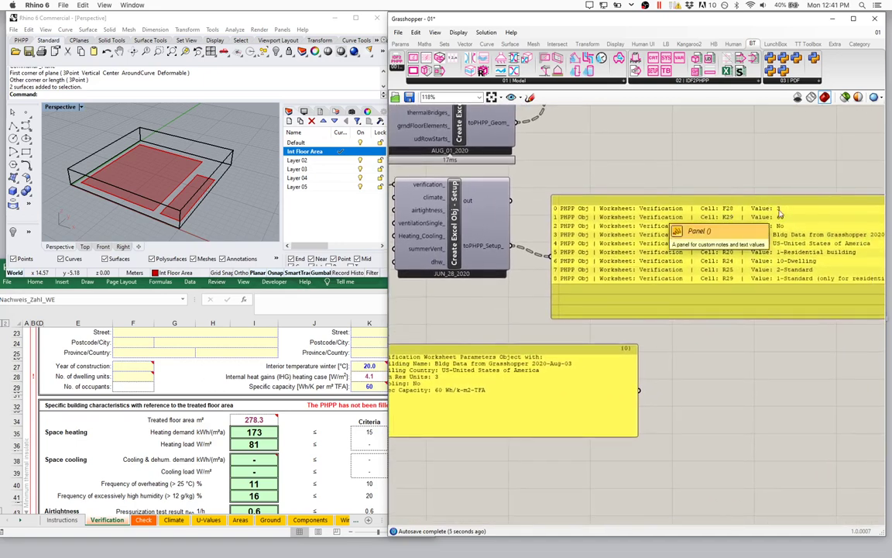
{"action": "right_click_drag", "start_coordinate": [523, 245], "coordinate": [798, 271]}
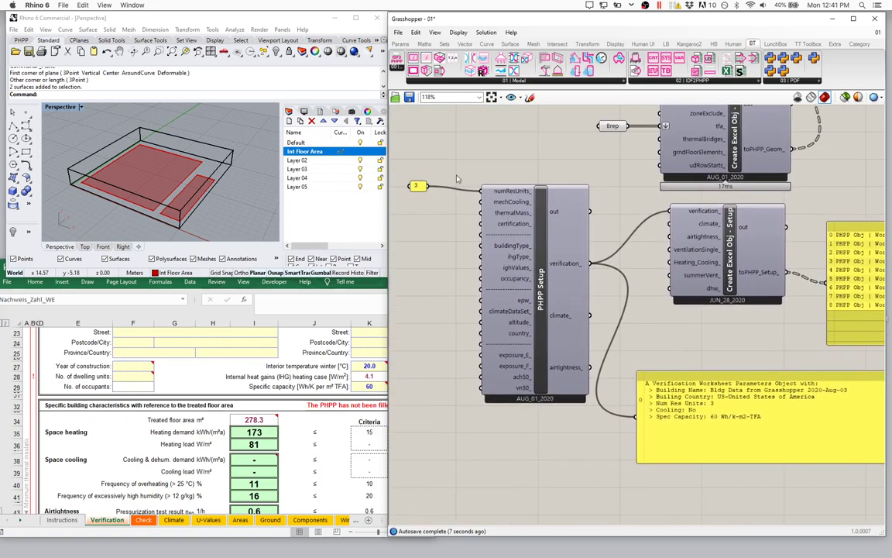
Delete the panel containing 3 from the numResUnits_ input
{"action": "left_click_drag", "start_coordinate": [440, 161], "coordinate": [392, 218]}
{"action": "key", "text": "Delete"}
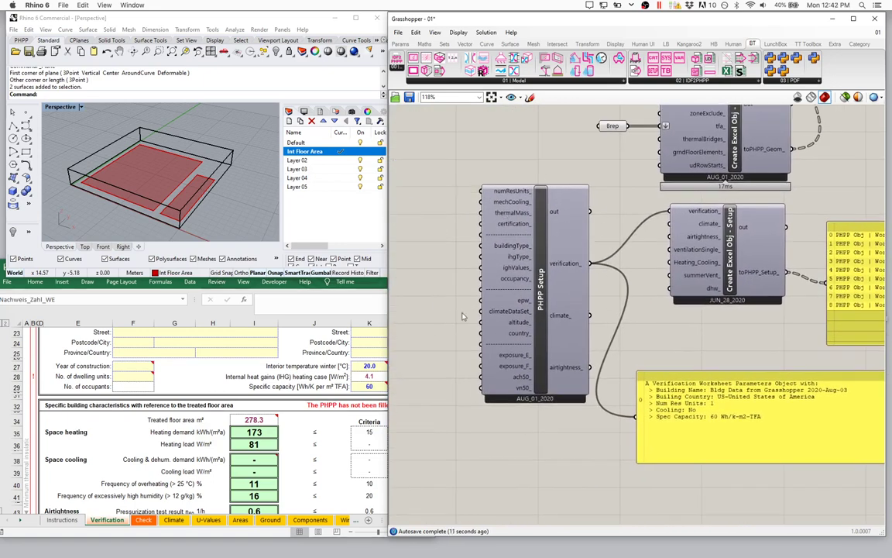
Move the toPHPP_Setup_ output panel slightly closer to the Create Excel Obj - Setup component
{"action": "left_click", "coordinate": [650, 379]}
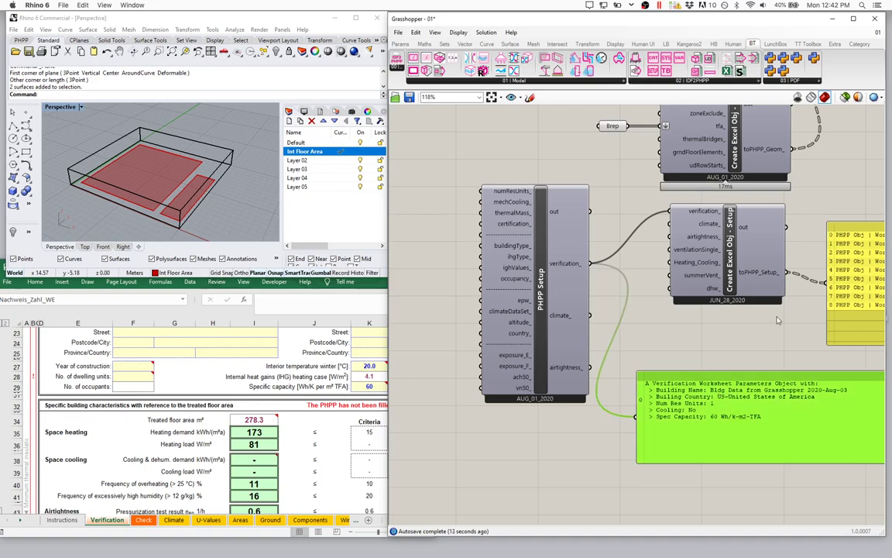
{"action": "right_click_drag", "start_coordinate": [779, 320], "coordinate": [517, 411]}
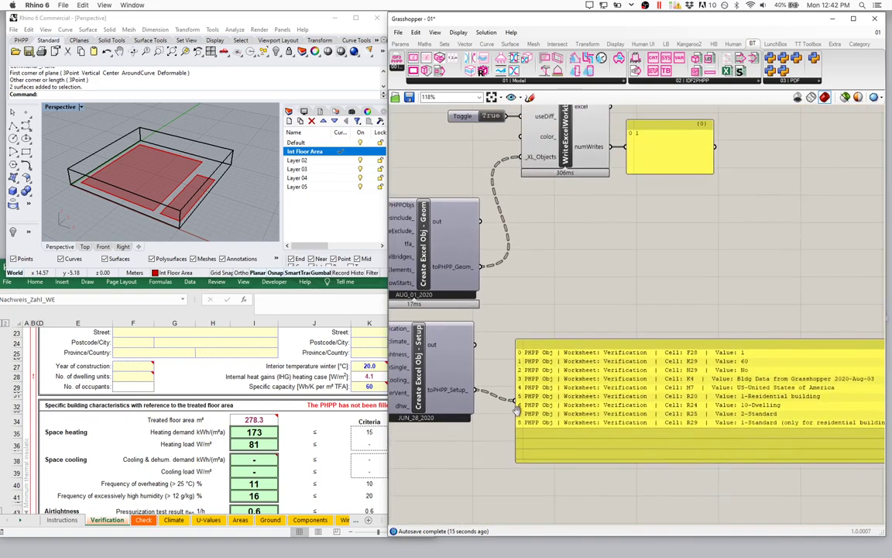
{"action": "left_click_drag", "start_coordinate": [546, 371], "coordinate": [531, 373]}
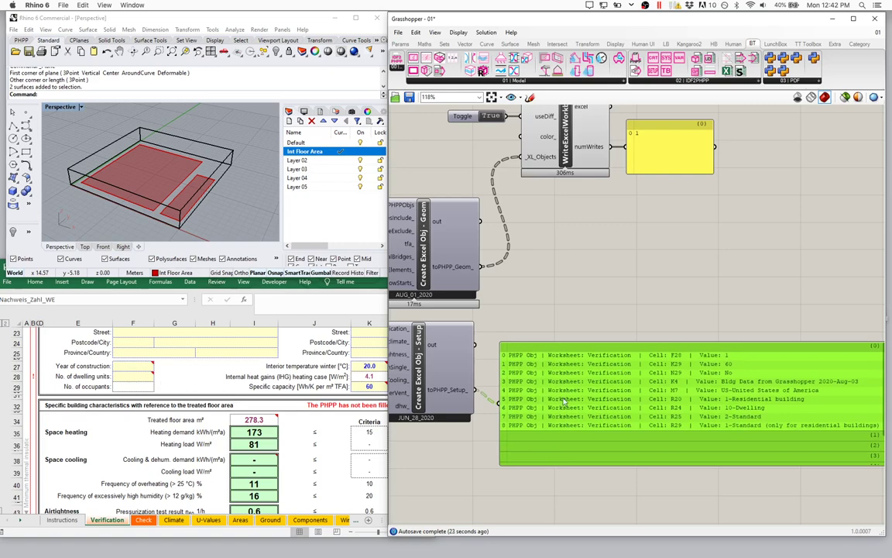
Delete the toPHPP_Setup_ output panel and place an Entwine component next to the two Create Excel Obj components
{"action": "right_click_drag", "start_coordinate": [506, 263], "coordinate": [645, 278]}
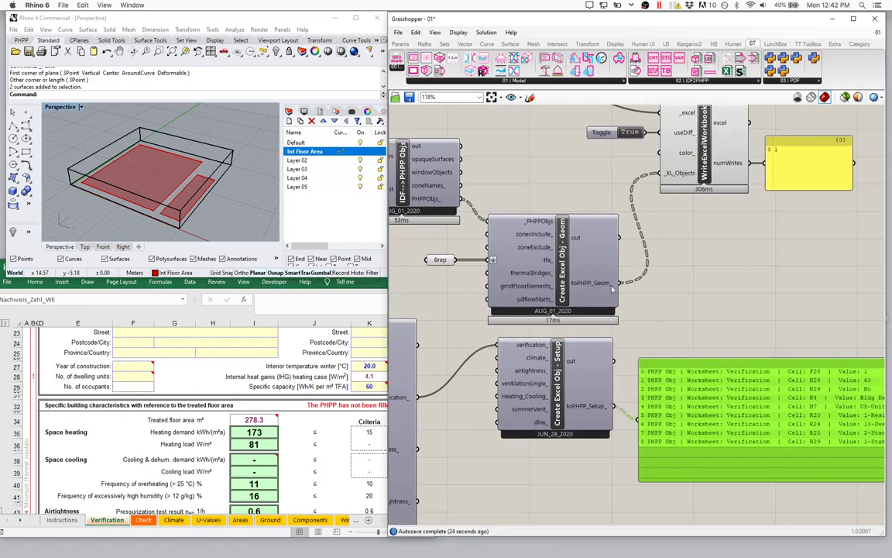
{"action": "left_click_drag", "start_coordinate": [614, 405], "coordinate": [604, 310]}
{"action": "key", "text": "Delete"}
{"action": "double_click", "coordinate": [696, 307]}
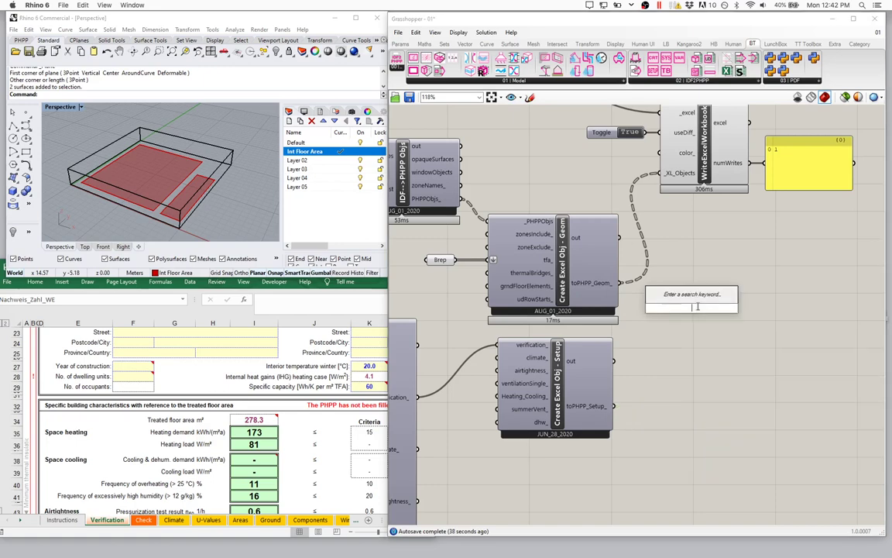
{"action": "type", "text": "ent"}
{"action": "left_click", "coordinate": [671, 297]}
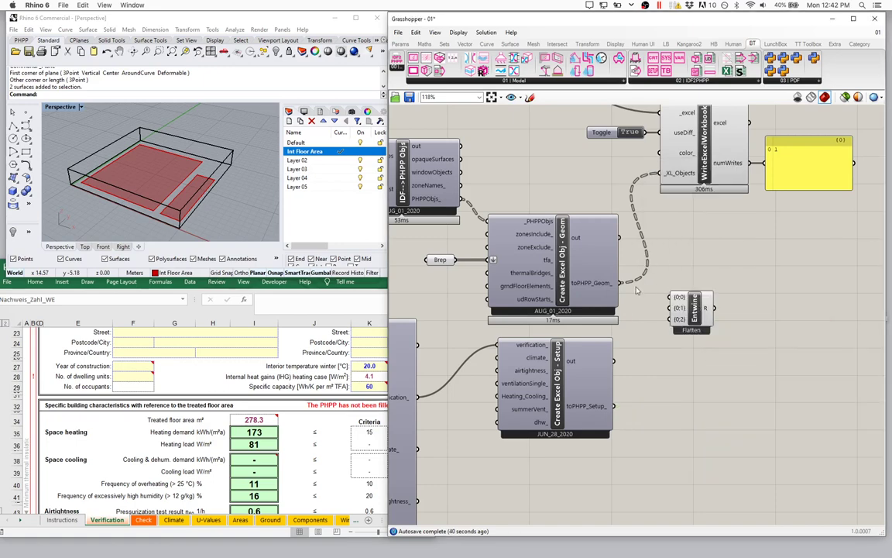
Connect toPHPP_Geom_ and toPHPP_Setup_ to Entwine's first two inputs and replace the _XL_Objects wire of WriteExcelWorkbook with Entwine's R output
{"action": "left_click_drag", "start_coordinate": [669, 308], "coordinate": [614, 406]}
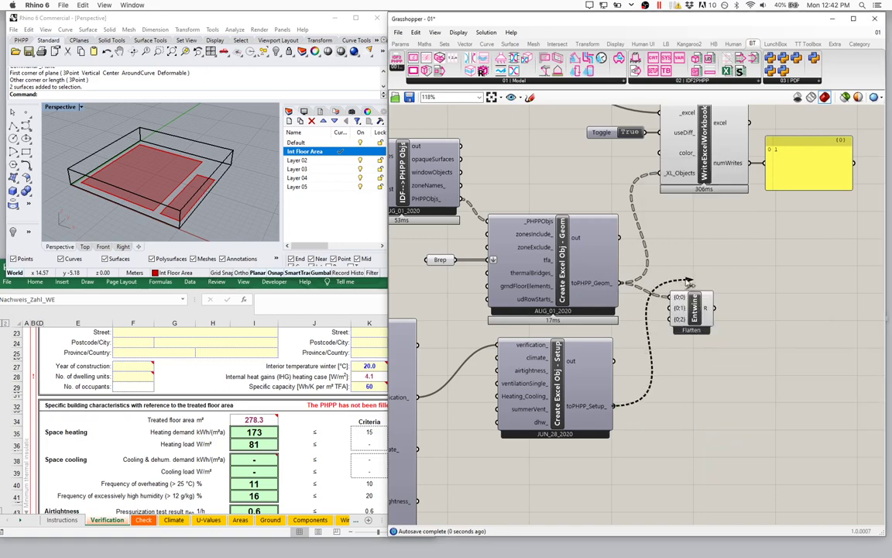
{"action": "left_click_drag", "start_coordinate": [693, 304], "coordinate": [679, 289]}
{"action": "right_click_drag", "start_coordinate": [680, 290], "coordinate": [606, 384]}
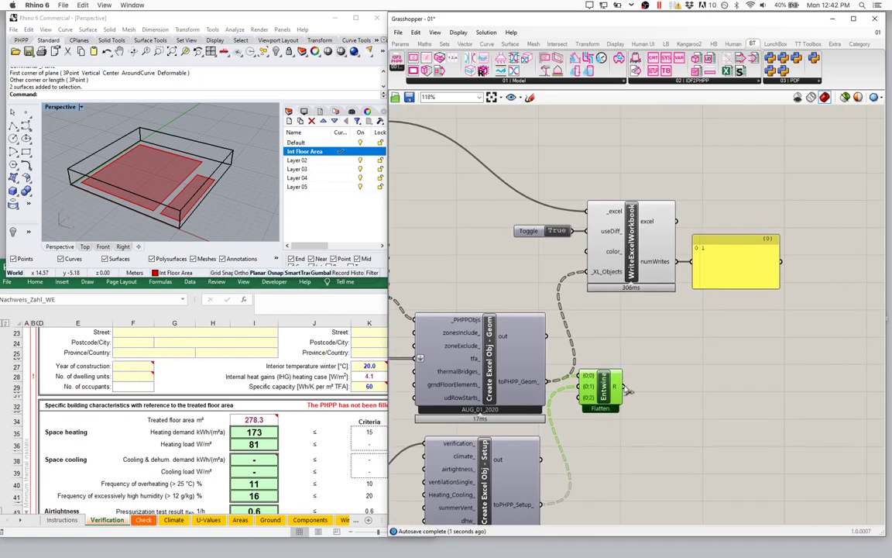
{"action": "left_click_drag", "start_coordinate": [619, 385], "coordinate": [559, 268]}
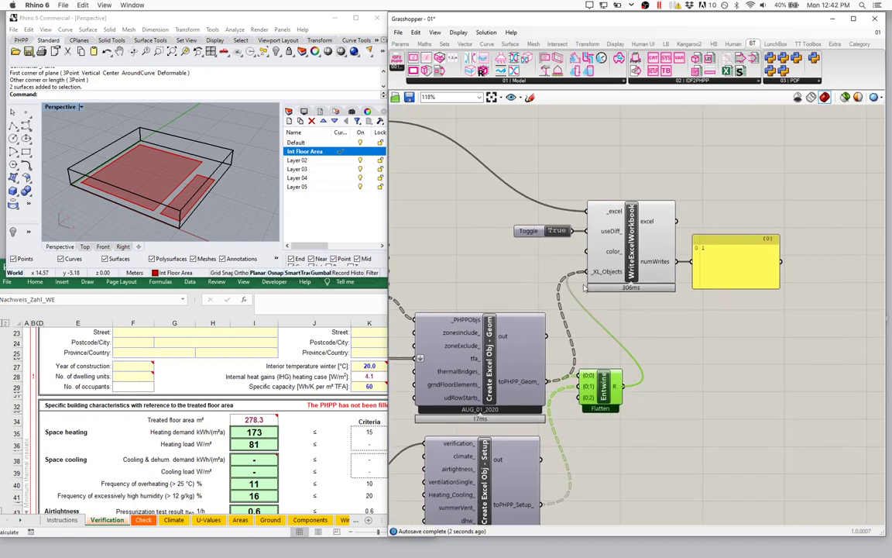
Switch to Excel and check the written dwelling units and specific capacity cells and the results on the Verification sheet
{"action": "left_click", "coordinate": [104, 344]}
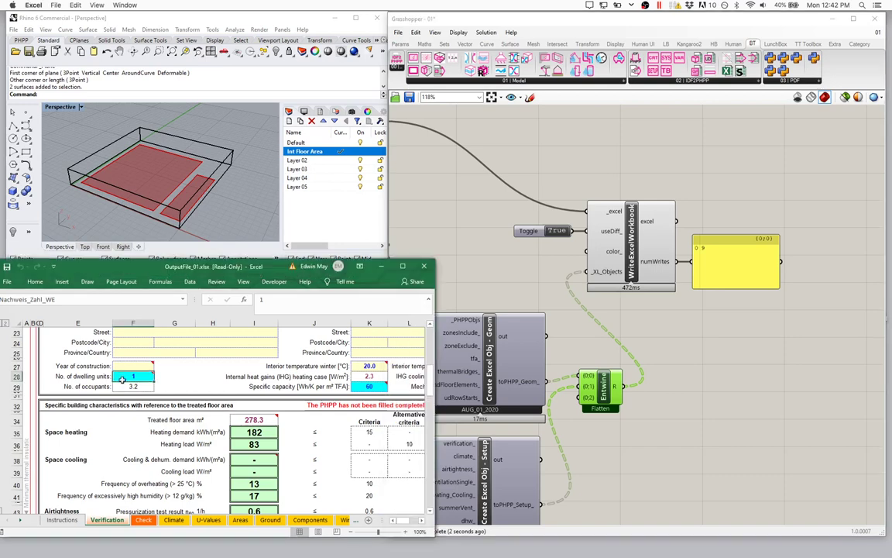
{"action": "mouse_move", "coordinate": [122, 378]}
{"action": "left_click", "coordinate": [368, 386]}
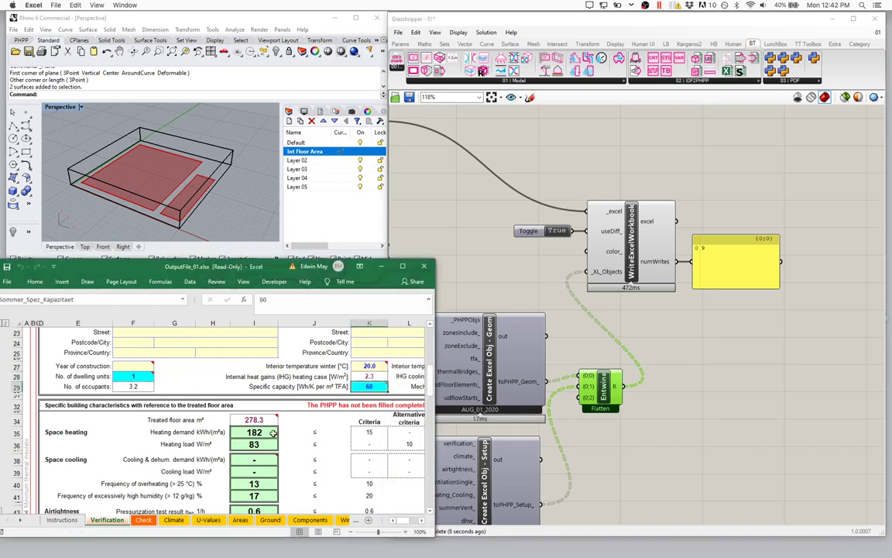
{"action": "scroll", "coordinate": [246, 391], "scroll_direction": "down", "scroll_amount": 3}
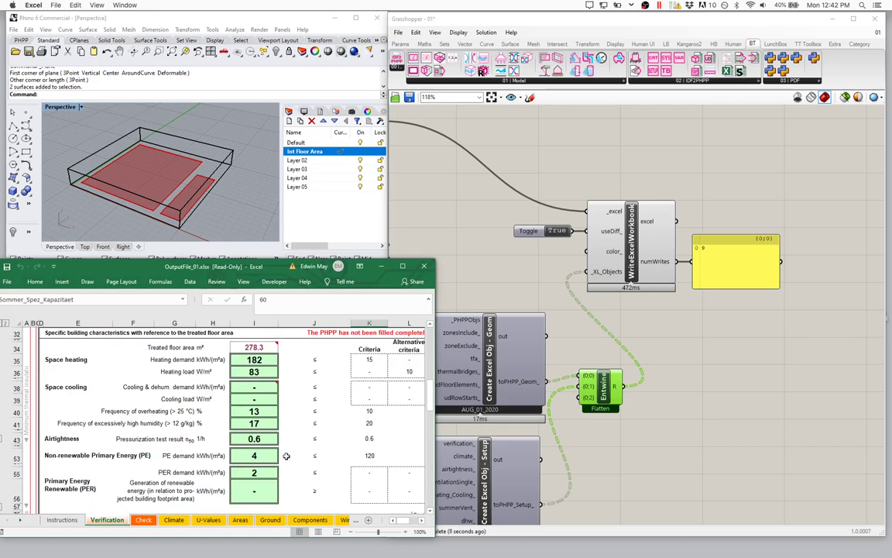
Back in Grasshopper, move the Excel-opening and WriteExcelWorkbook components with their panels and toggles well away from the IDF conversion components
{"action": "left_click", "coordinate": [605, 323]}
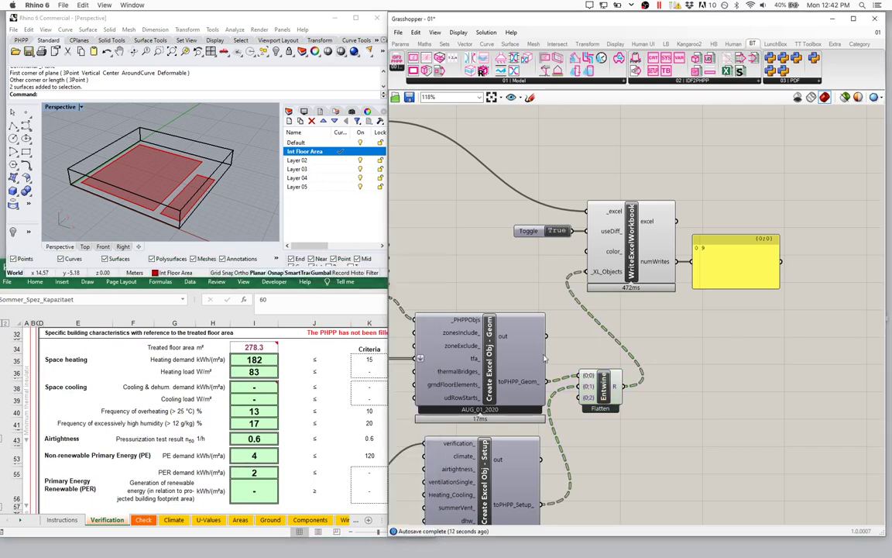
{"action": "right_click_drag", "start_coordinate": [548, 350], "coordinate": [640, 265]}
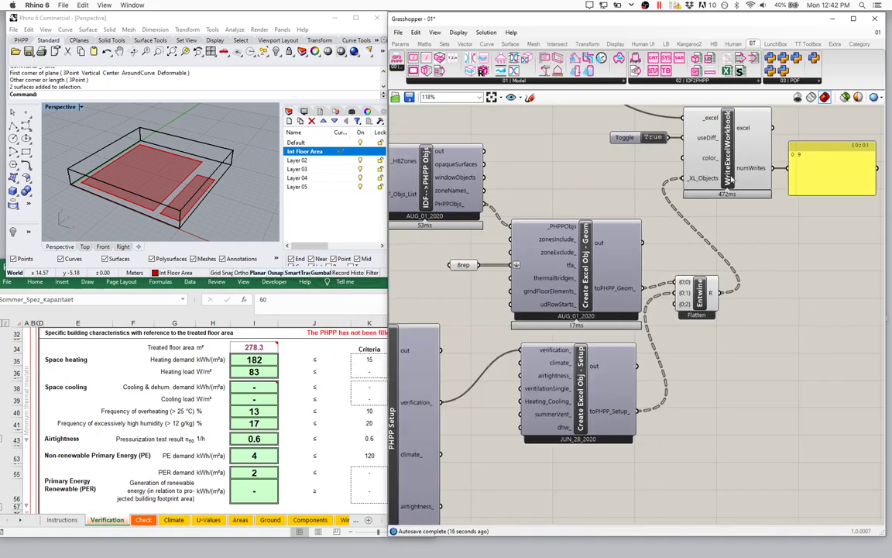
{"action": "mouse_move", "coordinate": [705, 184]}
{"action": "scroll", "coordinate": [631, 324], "scroll_direction": "down", "scroll_amount": 2}
{"action": "right_click_drag", "start_coordinate": [544, 319], "coordinate": [555, 324]}
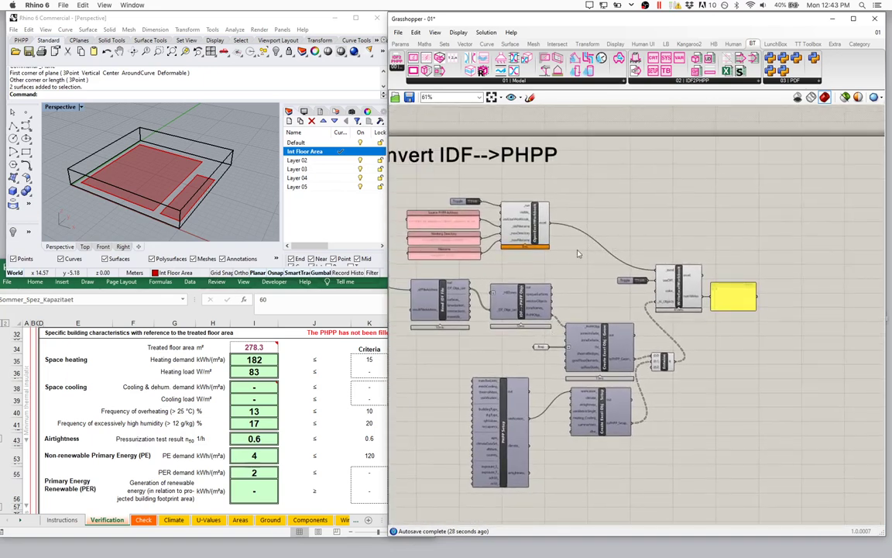
{"action": "left_click_drag", "start_coordinate": [502, 238], "coordinate": [384, 169]}
{"action": "left_click_drag", "start_coordinate": [523, 219], "coordinate": [612, 226]}
{"action": "left_click_drag", "start_coordinate": [708, 177], "coordinate": [500, 288]}
{"action": "left_click_drag", "start_coordinate": [590, 240], "coordinate": [706, 213]}
{"action": "scroll", "coordinate": [663, 238], "scroll_direction": "down", "scroll_amount": 2}
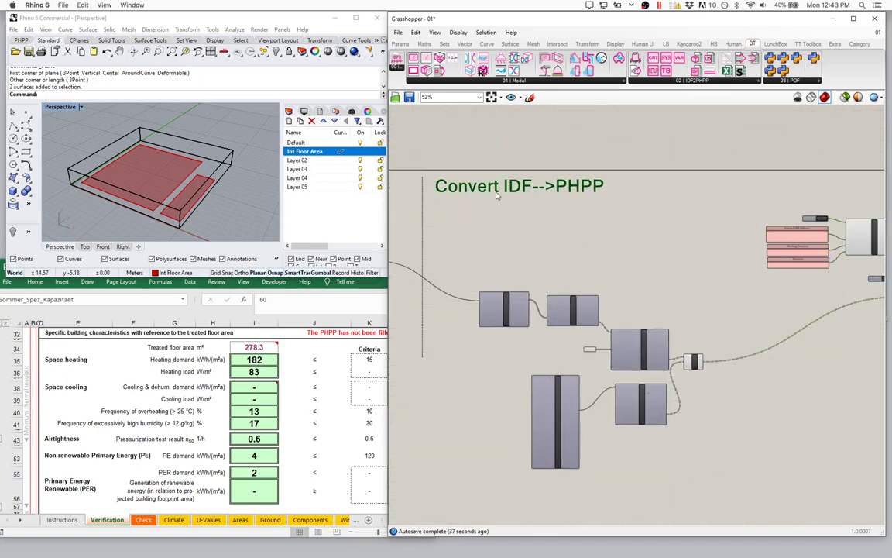
Copy the Convert IDF-->PHPP heading above the Excel-writing components, retitle it Export to Excel, and copy the vertical divider beside it
{"action": "left_click_drag", "start_coordinate": [498, 195], "coordinate": [815, 197], "text": "alt"}
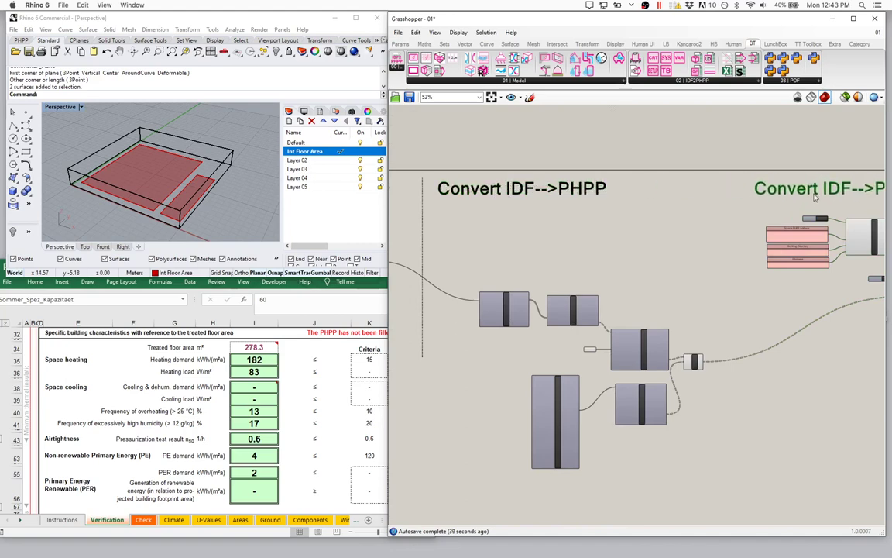
{"action": "double_click", "coordinate": [815, 197]}
{"action": "key", "text": "ctrl+a"}
{"action": "type", "text": "Exp"}
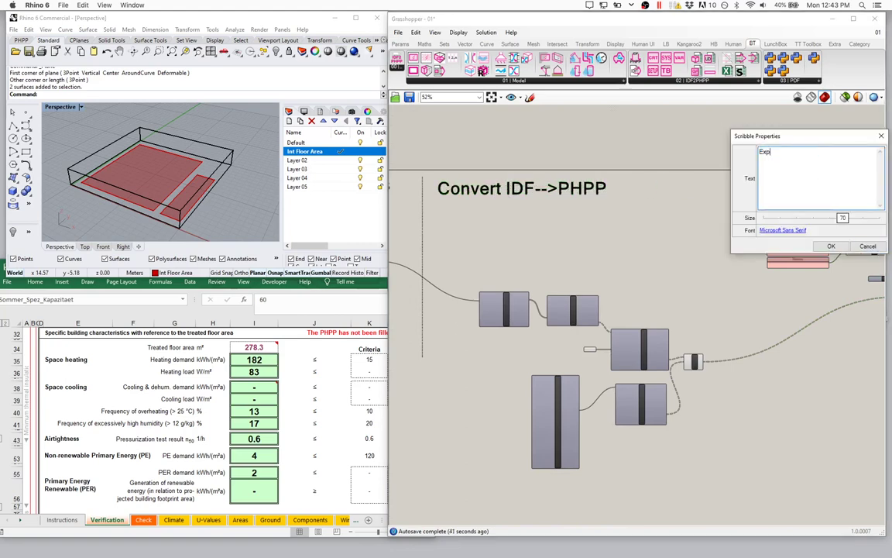
{"action": "type", "text": "ort to PHPP"}
{"action": "key", "text": "ctrl+shift+Left"}
{"action": "type", "text": "Excel"}
{"action": "key", "text": "Return"}
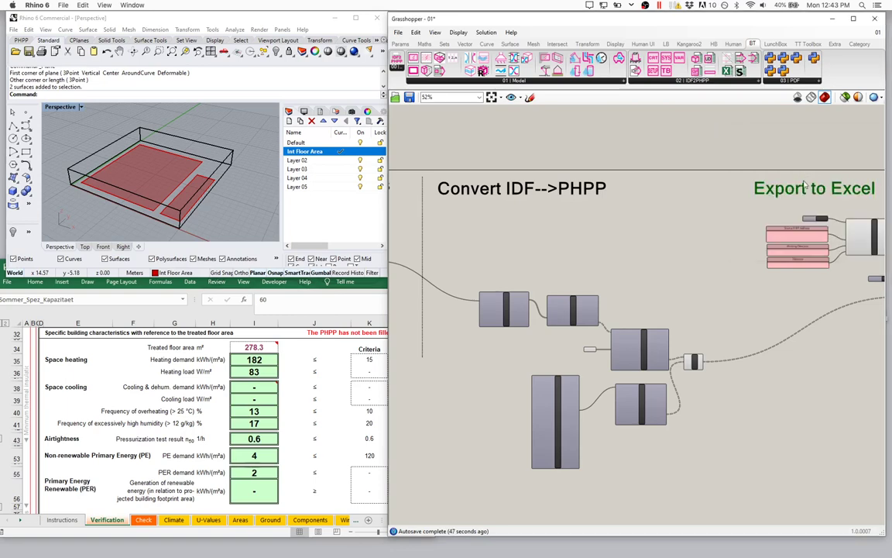
{"action": "left_click", "coordinate": [424, 240]}
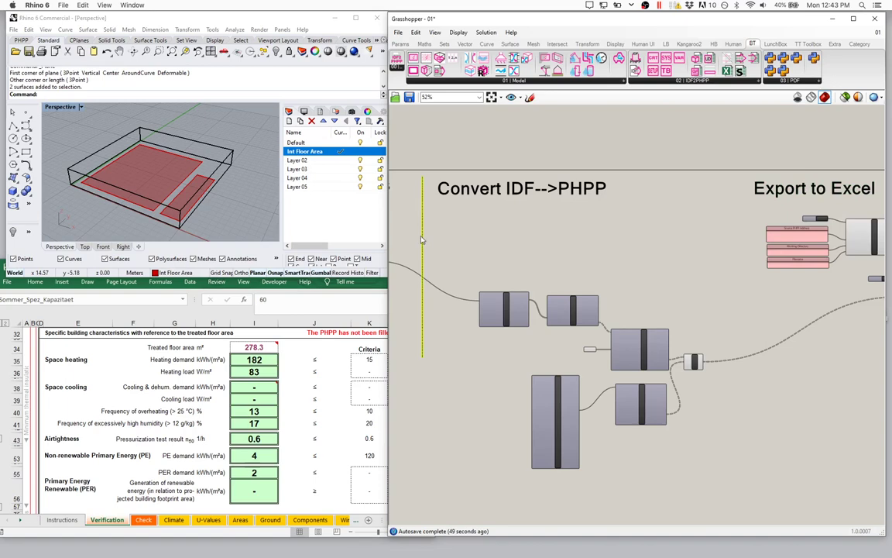
{"action": "left_click_drag", "start_coordinate": [427, 244], "coordinate": [744, 243], "text": "alt"}
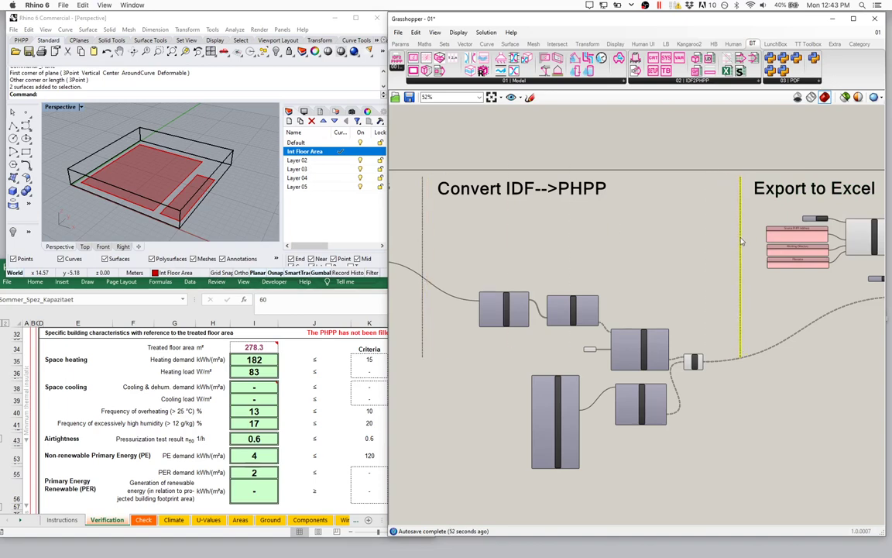
Move the two IDF conversion components up beneath their heading, and raise Create Excel Obj - Geom together with its Brep
{"action": "right_click_drag", "start_coordinate": [716, 392], "coordinate": [821, 391]}
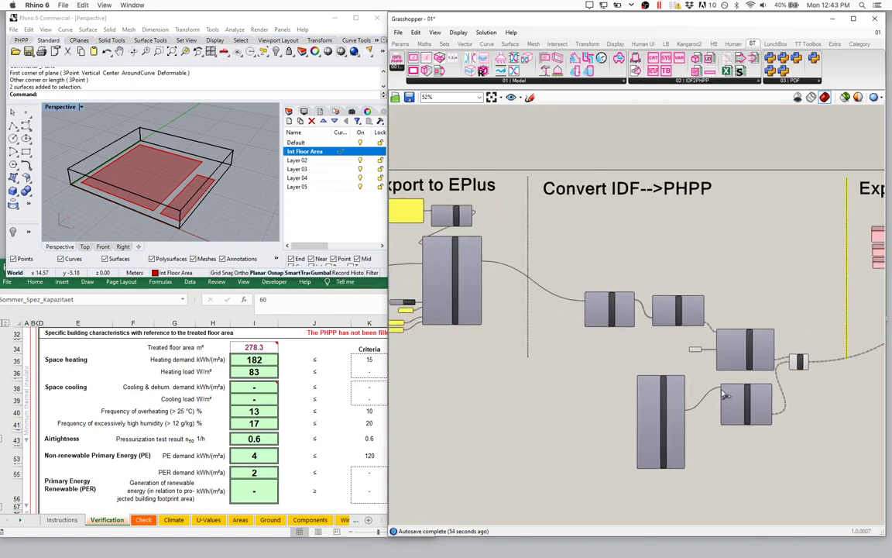
{"action": "left_click_drag", "start_coordinate": [631, 255], "coordinate": [577, 242]}
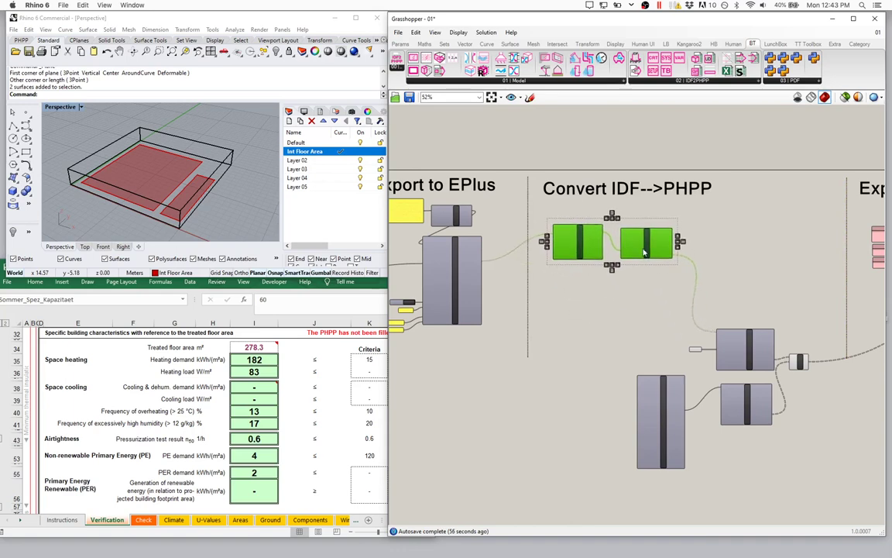
{"action": "left_click_drag", "start_coordinate": [766, 345], "coordinate": [748, 274]}
{"action": "right_click_drag", "start_coordinate": [747, 273], "coordinate": [544, 279]}
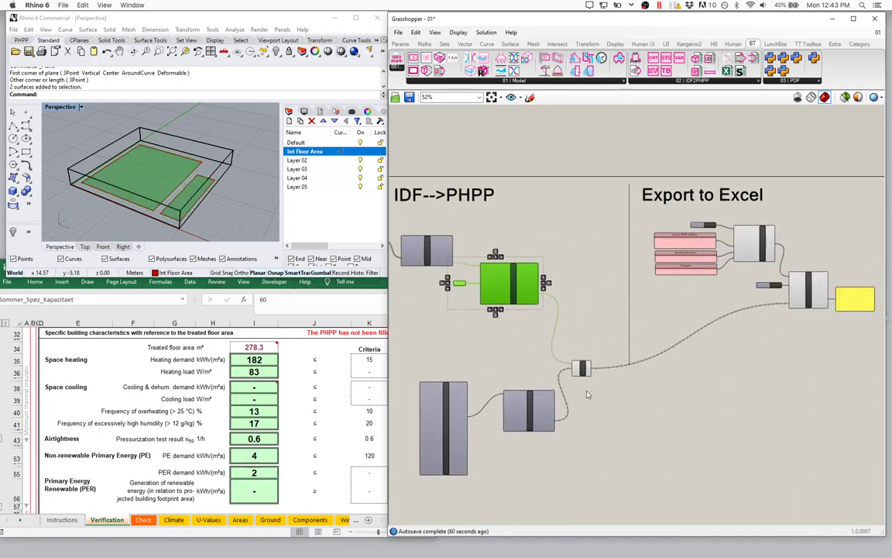
Widen the space before the Export to Excel section and move PHPP Setup, both Create Excel Obj components and the Brep into it
{"action": "left_click", "coordinate": [681, 315]}
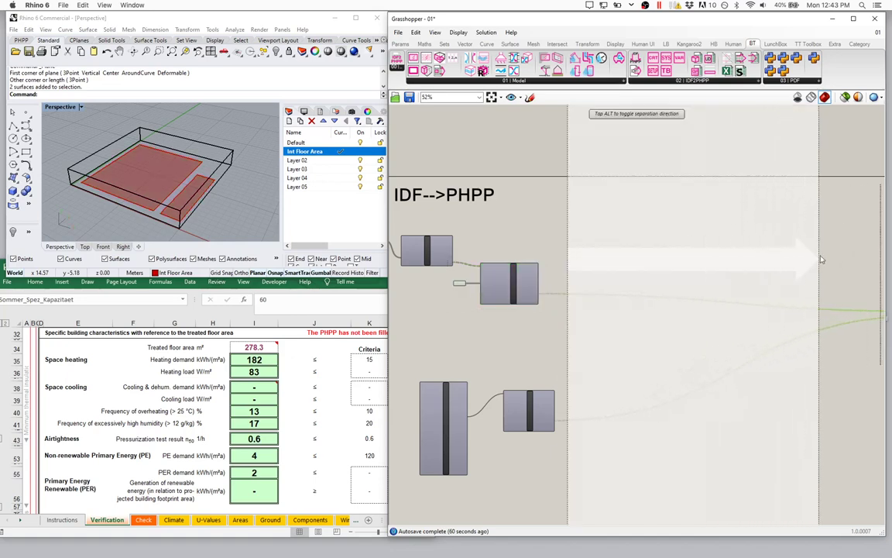
{"action": "mouse_move", "coordinate": [576, 504]}
{"action": "left_mouse_down"}
{"action": "mouse_move", "coordinate": [439, 411]}
{"action": "mouse_move", "coordinate": [669, 329]}
{"action": "mouse_move", "coordinate": [680, 340]}
{"action": "left_mouse_up"}
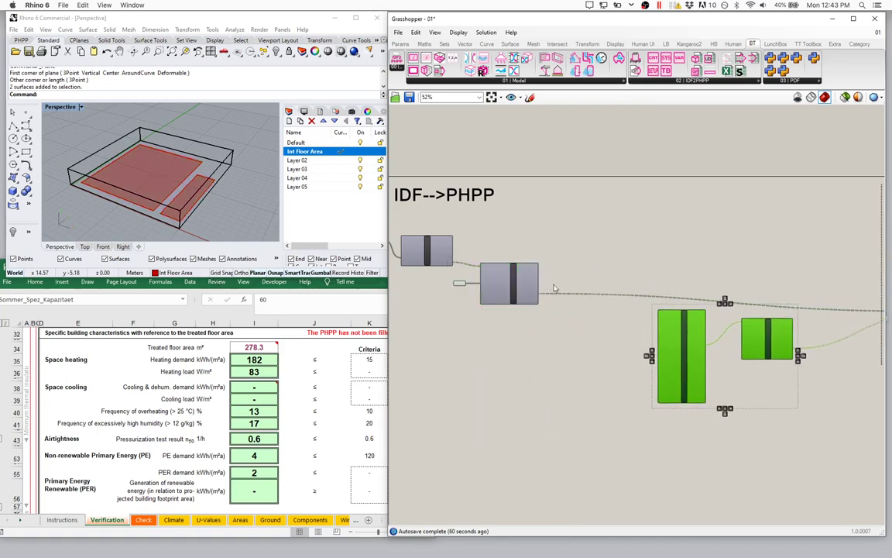
{"action": "right_click_drag", "start_coordinate": [680, 341], "coordinate": [702, 373]}
{"action": "mouse_move", "coordinate": [549, 378]}
{"action": "left_mouse_down"}
{"action": "mouse_move", "coordinate": [475, 300]}
{"action": "mouse_move", "coordinate": [498, 316]}
{"action": "mouse_move", "coordinate": [772, 308]}
{"action": "left_mouse_up"}
{"action": "right_click_drag", "start_coordinate": [773, 308], "coordinate": [875, 310]}
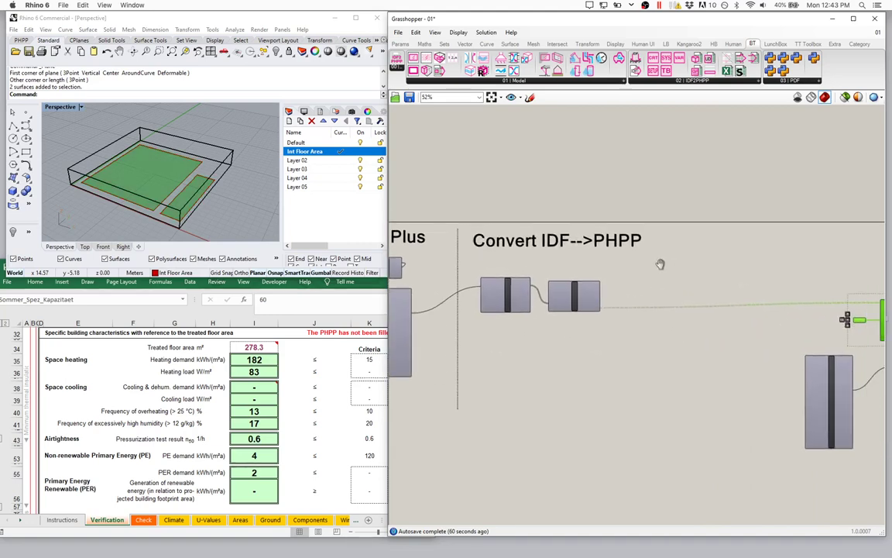
Copy the section divider and the Convert IDF-->PHPP heading in front of the PHPP setup components, and retitle the heading Setup PHPP
{"action": "scroll", "coordinate": [454, 317], "scroll_direction": "down", "scroll_amount": 2}
{"action": "left_click", "coordinate": [454, 318]}
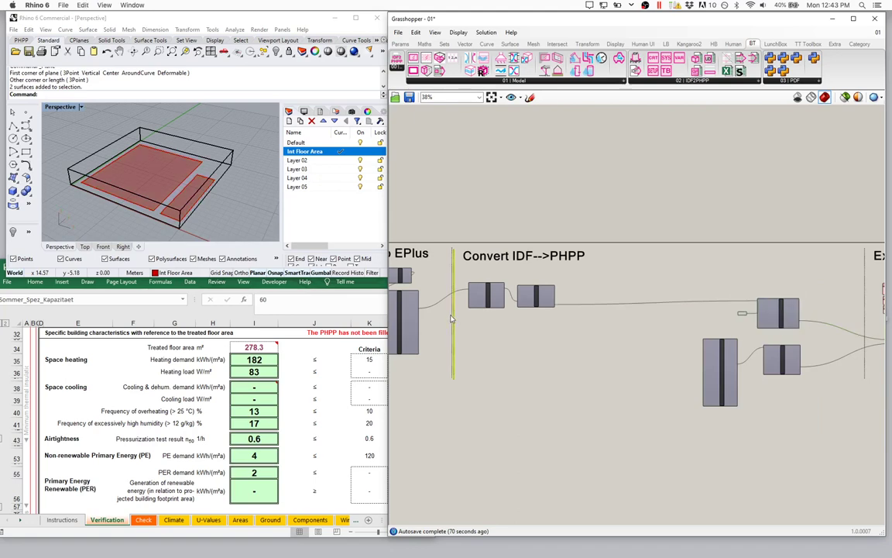
{"action": "mouse_move", "coordinate": [457, 319]}
{"action": "left_mouse_down"}
{"action": "mouse_move", "coordinate": [534, 302]}
{"action": "mouse_move", "coordinate": [545, 281]}
{"action": "mouse_move", "coordinate": [503, 265]}
{"action": "mouse_move", "coordinate": [675, 274]}
{"action": "mouse_move", "coordinate": [700, 264]}
{"action": "mouse_move", "coordinate": [671, 263]}
{"action": "mouse_move", "coordinate": [501, 166]}
{"action": "left_mouse_up"}
{"action": "left_click", "coordinate": [497, 264]}
{"action": "double_click", "coordinate": [671, 263]}
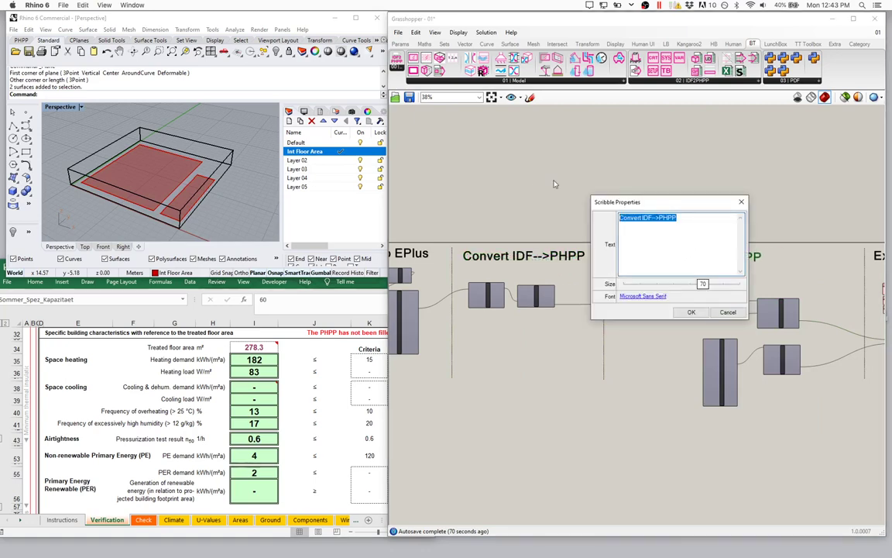
{"action": "type", "text": "Setup PHPP"}
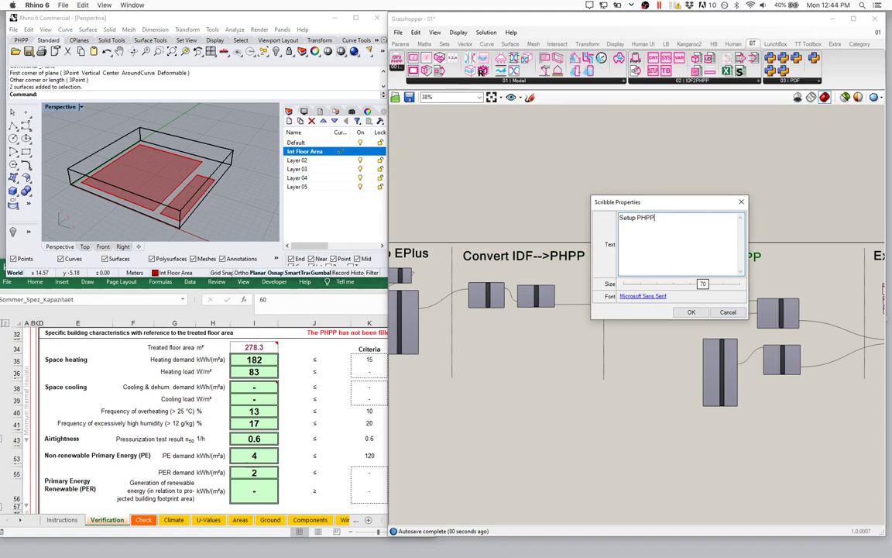
{"action": "left_click", "coordinate": [690, 312]}
Move PHPP Setup, both Create Excel Obj components and the Brep closer to the Setup PHPP section's divider
{"action": "right_click_drag", "start_coordinate": [658, 263], "coordinate": [598, 255]}
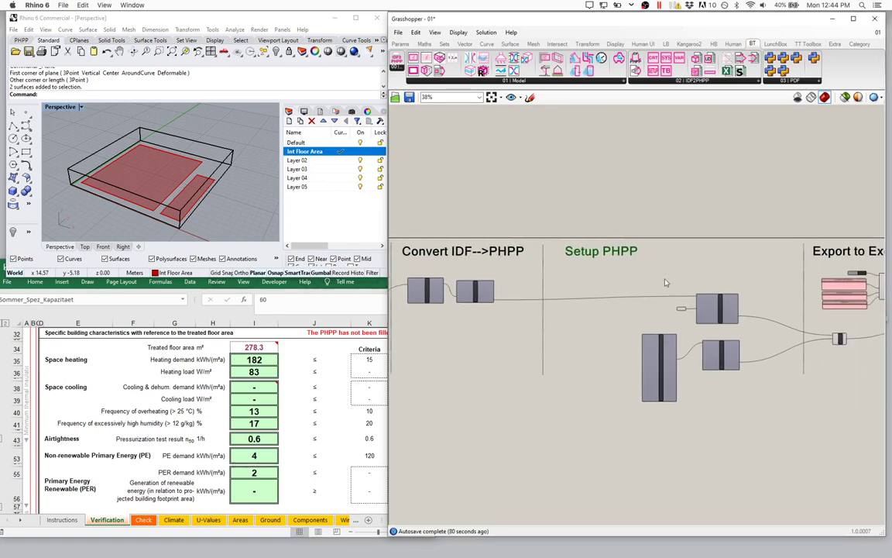
{"action": "left_click_drag", "start_coordinate": [777, 283], "coordinate": [572, 385]}
{"action": "right_click_drag", "start_coordinate": [775, 325], "coordinate": [606, 317]}
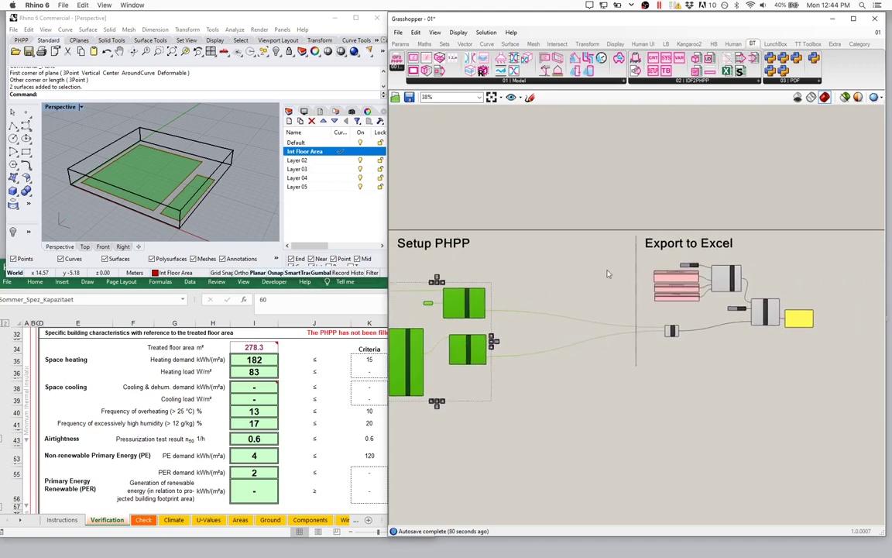
Move the whole Export to Excel section with Entwine closer to the Setup PHPP components, and reposition the two IDF conversion components within their section
{"action": "left_click_drag", "start_coordinate": [578, 174], "coordinate": [828, 411]}
{"action": "left_click_drag", "start_coordinate": [775, 313], "coordinate": [642, 313]}
{"action": "right_click_drag", "start_coordinate": [517, 340], "coordinate": [746, 324]}
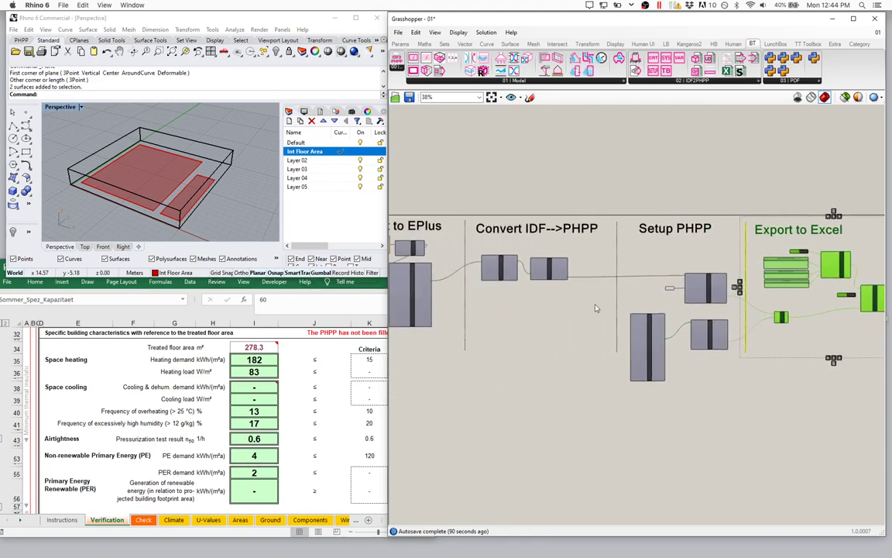
{"action": "right_click_drag", "start_coordinate": [535, 273], "coordinate": [562, 287]}
{"action": "left_click_drag", "start_coordinate": [521, 284], "coordinate": [535, 283]}
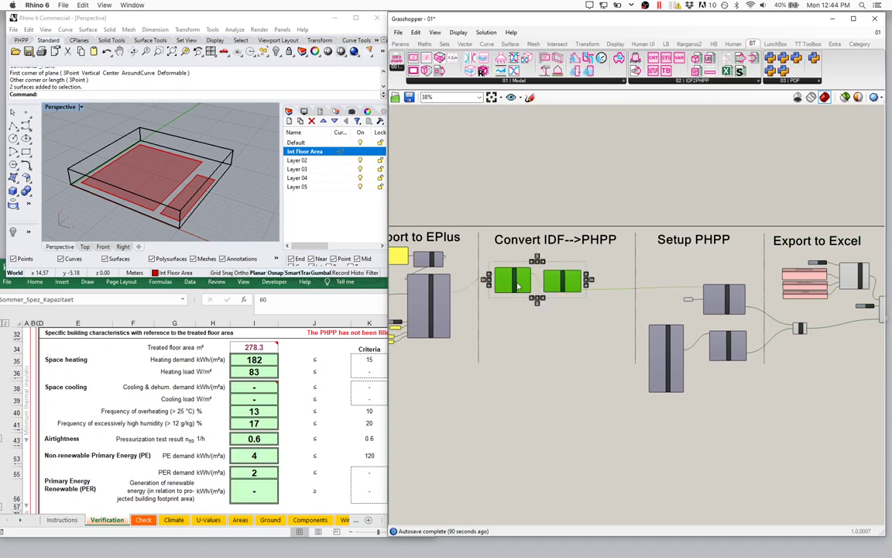
Correct the misspelled first section heading to Create HB Zone
{"action": "scroll", "coordinate": [513, 321], "scroll_direction": "down", "scroll_amount": 2}
{"action": "right_click_drag", "start_coordinate": [513, 321], "coordinate": [650, 333]}
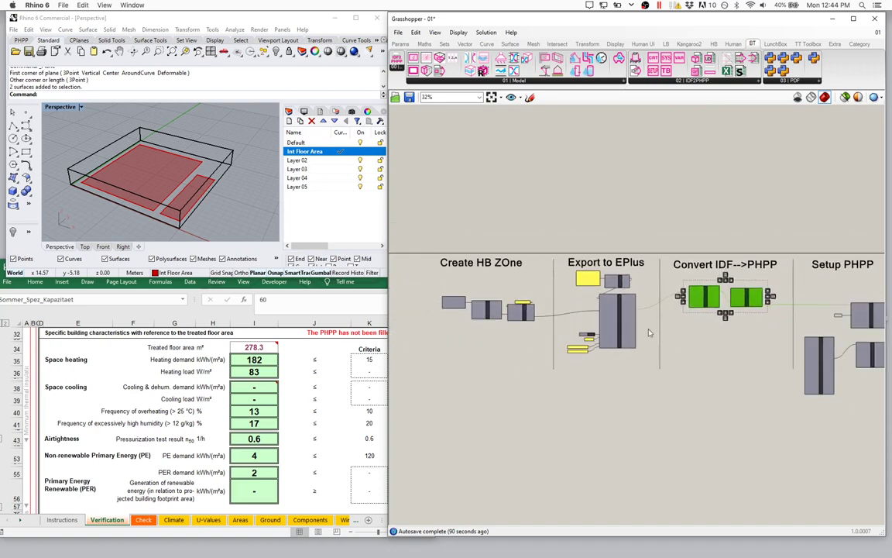
{"action": "left_click", "coordinate": [504, 265]}
{"action": "double_click", "coordinate": [505, 266]}
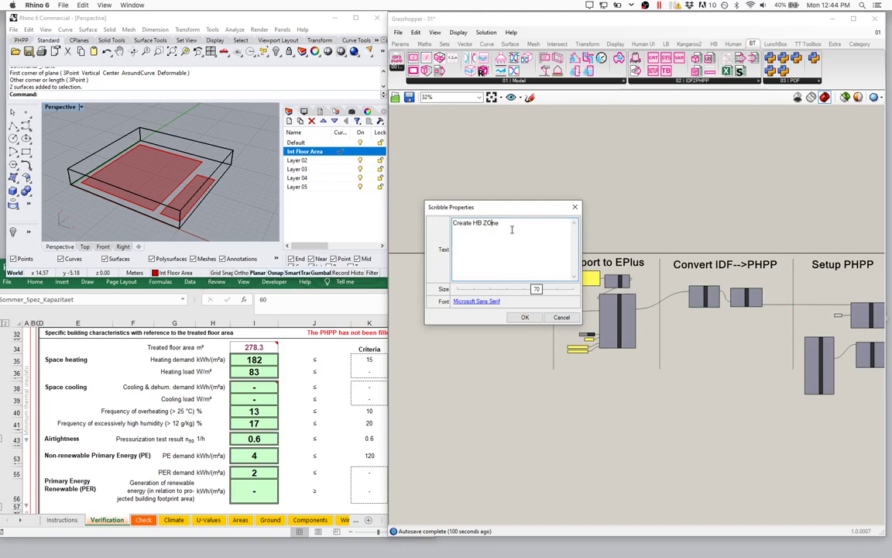
{"action": "key", "text": "BackSpace"}
{"action": "key", "text": "Return"}
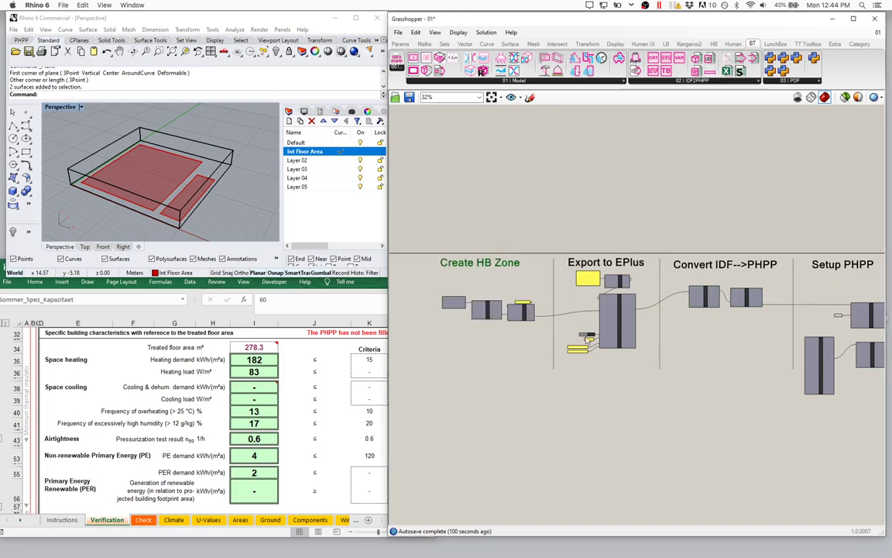
{"action": "right_click_drag", "start_coordinate": [663, 331], "coordinate": [533, 335]}
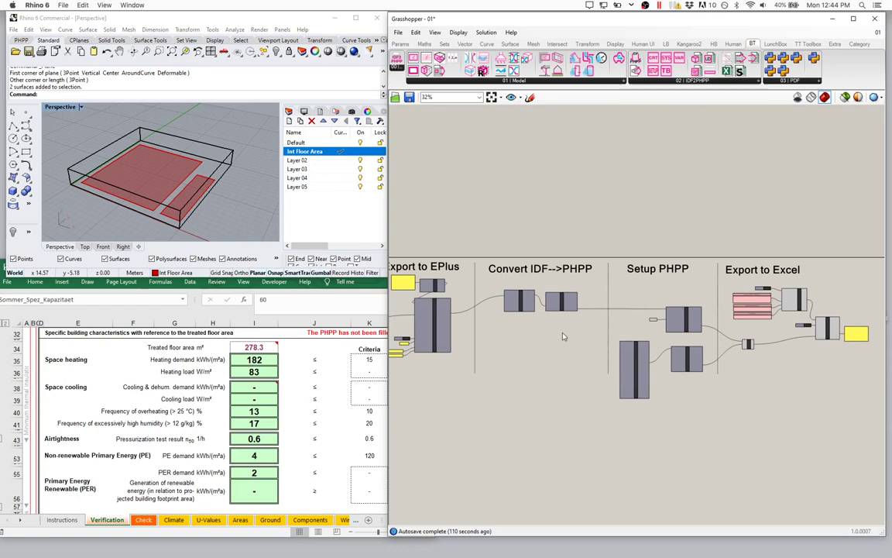
Turn on the viewport preview of the building geometry parameter at the start of the Create HB Zone section
{"action": "right_click_drag", "start_coordinate": [653, 337], "coordinate": [554, 324]}
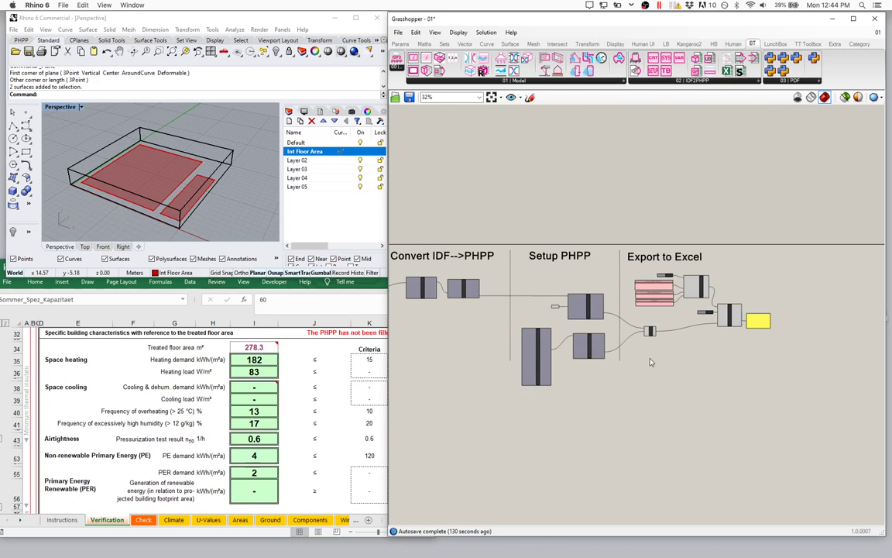
{"action": "right_click_drag", "start_coordinate": [458, 343], "coordinate": [532, 361]}
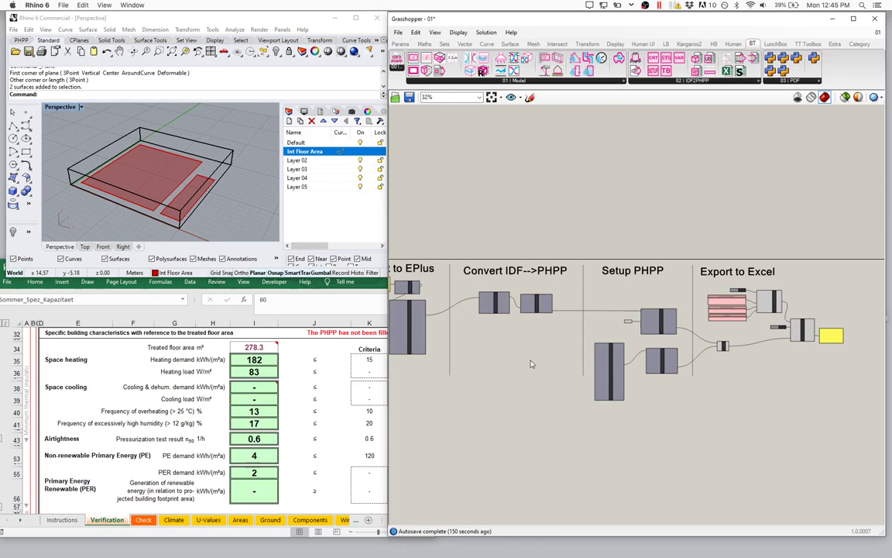
{"action": "right_click_drag", "start_coordinate": [531, 364], "coordinate": [741, 361]}
{"action": "left_click", "coordinate": [456, 304]}
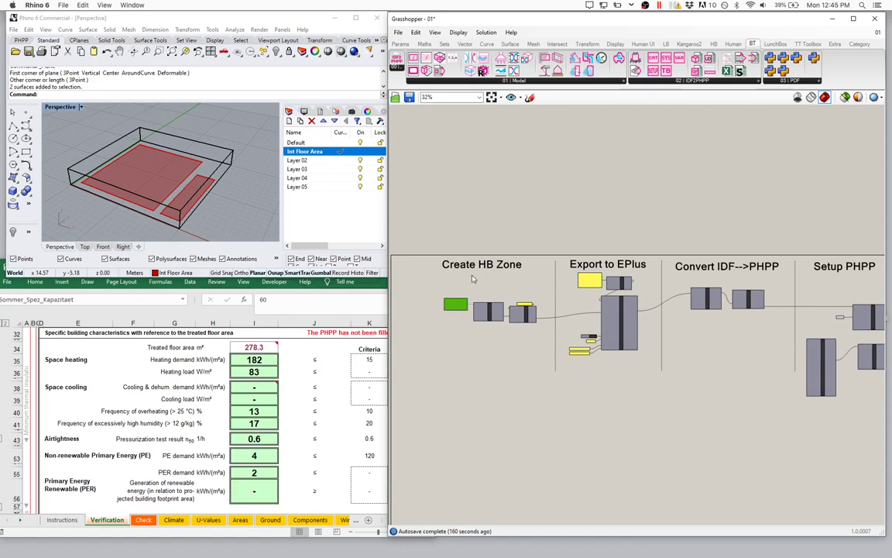
{"action": "right_click", "coordinate": [478, 277]}
{"action": "left_click", "coordinate": [493, 281]}
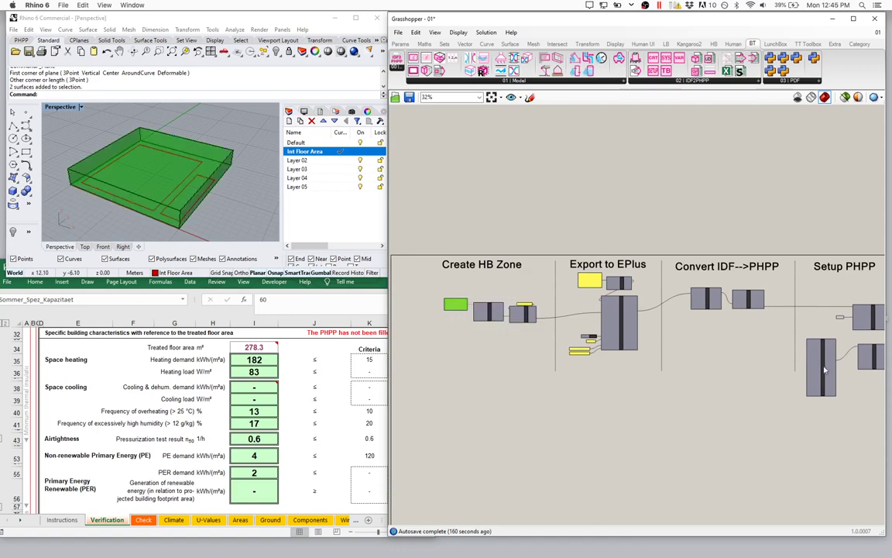
Turn off the viewport preview of the floor surface Brep parameter in the Setup PHPP section
{"action": "right_click_drag", "start_coordinate": [824, 314], "coordinate": [715, 310]}
{"action": "left_click", "coordinate": [645, 280]}
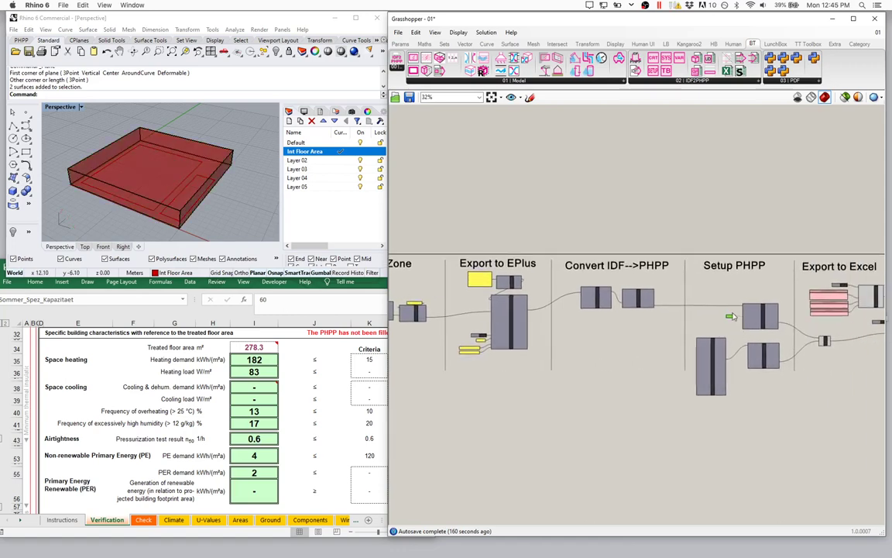
{"action": "right_click", "coordinate": [730, 295]}
{"action": "left_click", "coordinate": [743, 298]}
{"action": "mouse_move", "coordinate": [729, 318]}
Check the value of the Boolean Toggle feeding the large component in the Export to EPlus section
{"action": "right_click_drag", "start_coordinate": [475, 367], "coordinate": [589, 389]}
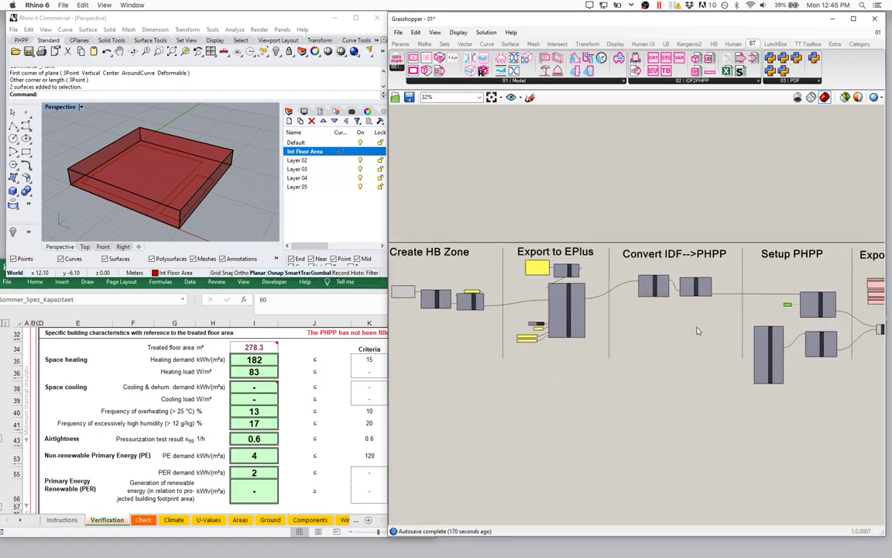
{"action": "mouse_move", "coordinate": [535, 326]}
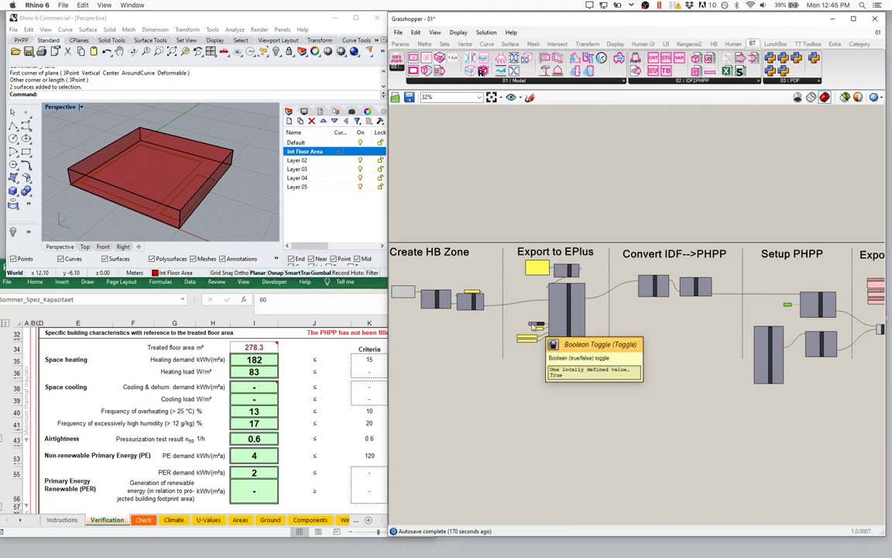